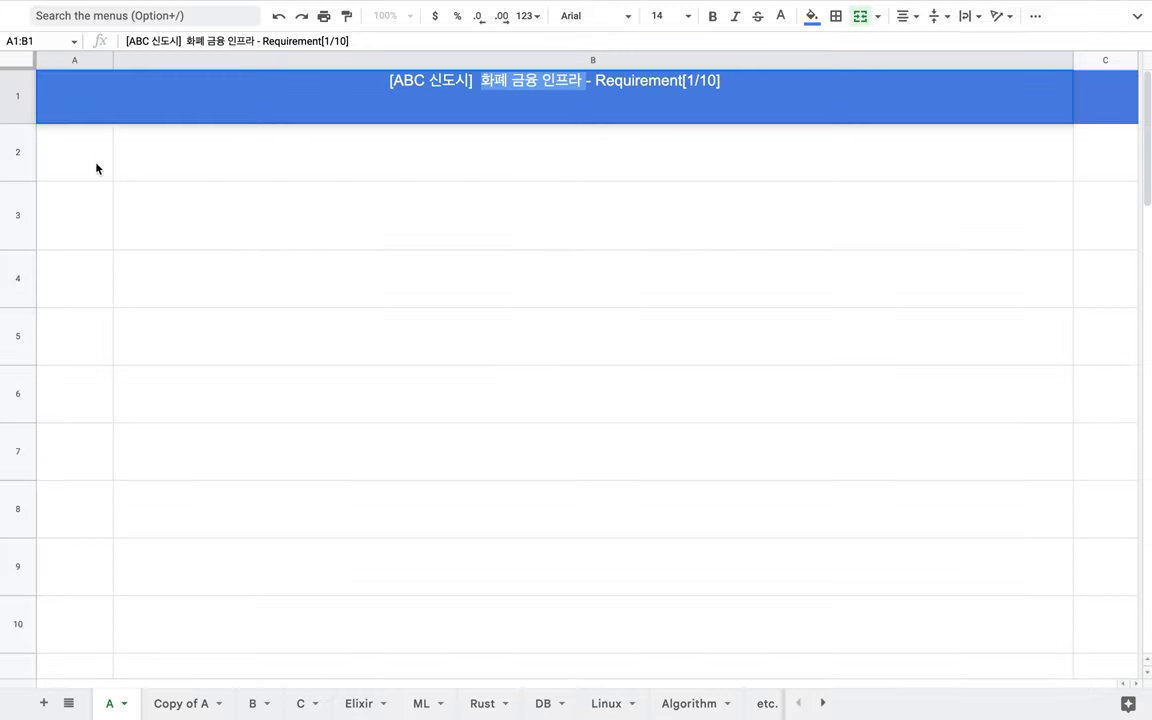
Step: Number the rows 1 to 9 in column A, filling A2 through A10
click(96, 168)
text(1)
key(Return)
text(2)
drag(87, 157, 80, 645)
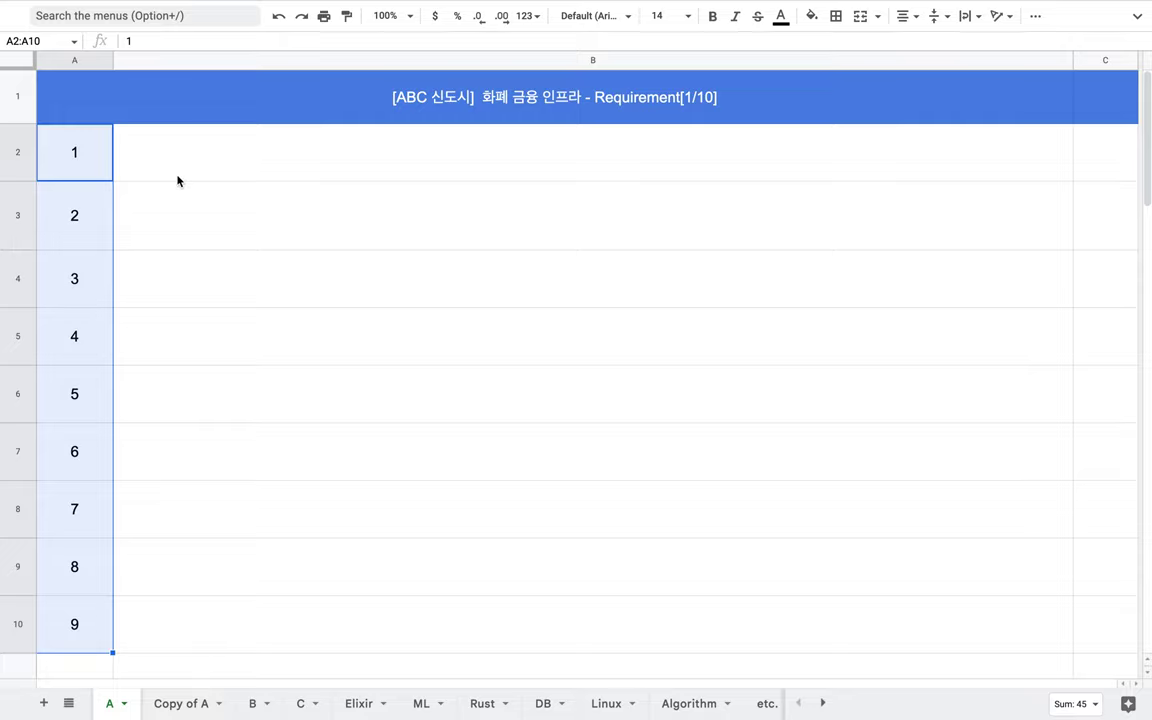
Step: Enter "How to prevent data forgery?" as the first requirement in B2 and make column B narrower
click(126, 148)
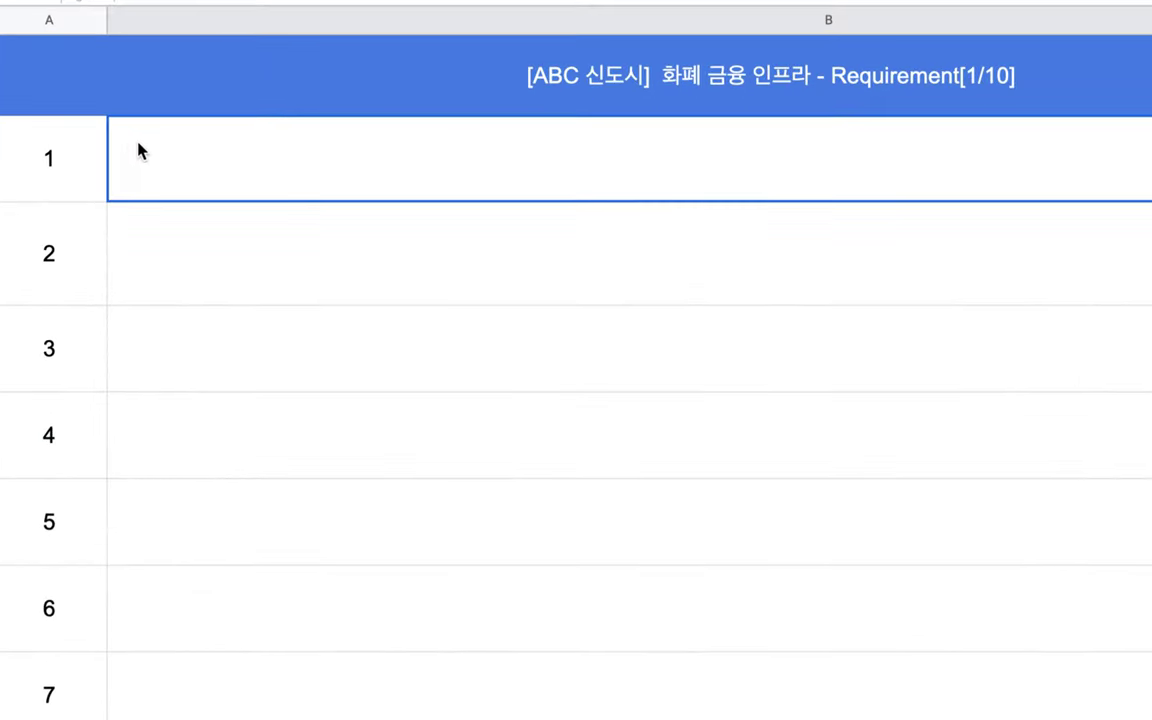
double_click(206, 170)
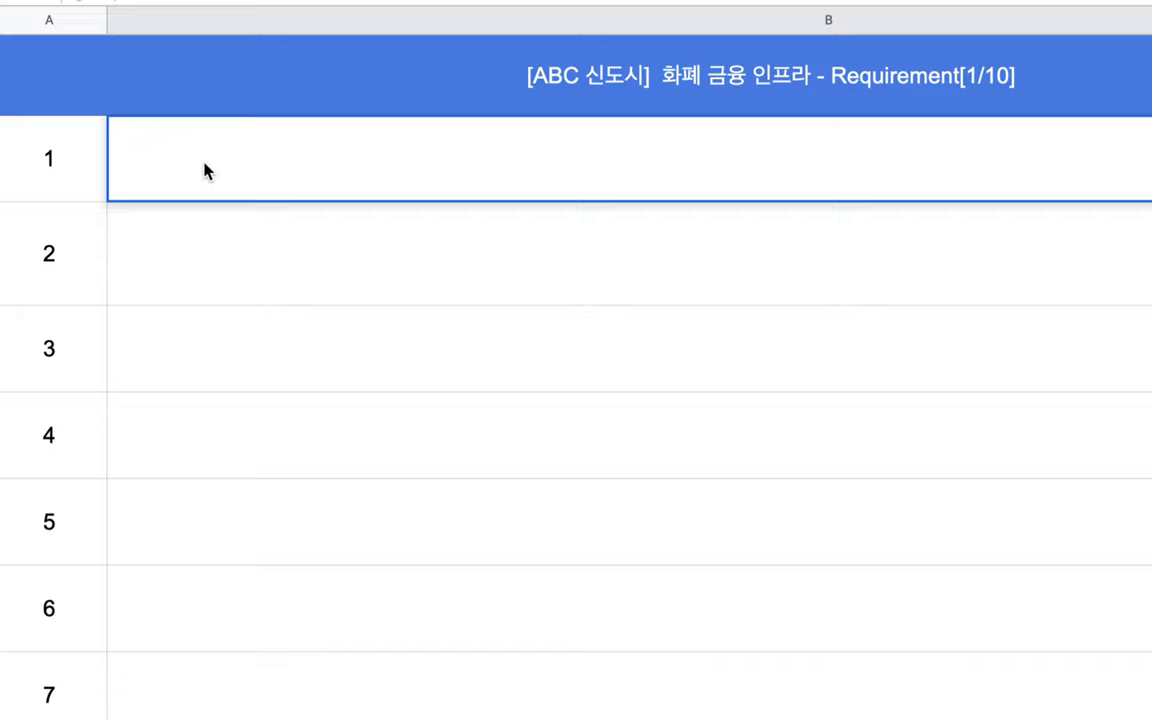
text(PRe)
key(BackSpace)
key(BackSpace)
text(rev)
key(BackSpace)
key(BackSpace)
key(BackSpace)
key(BackSpace)
text(How to prevent )
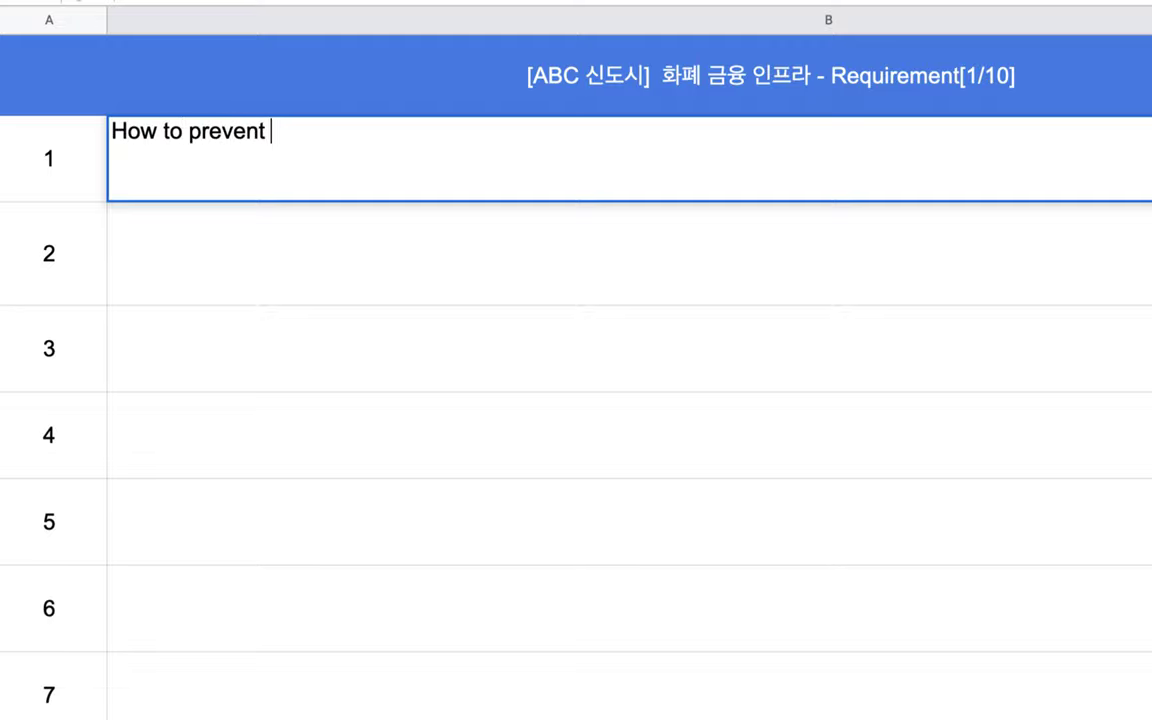
text(data fo)
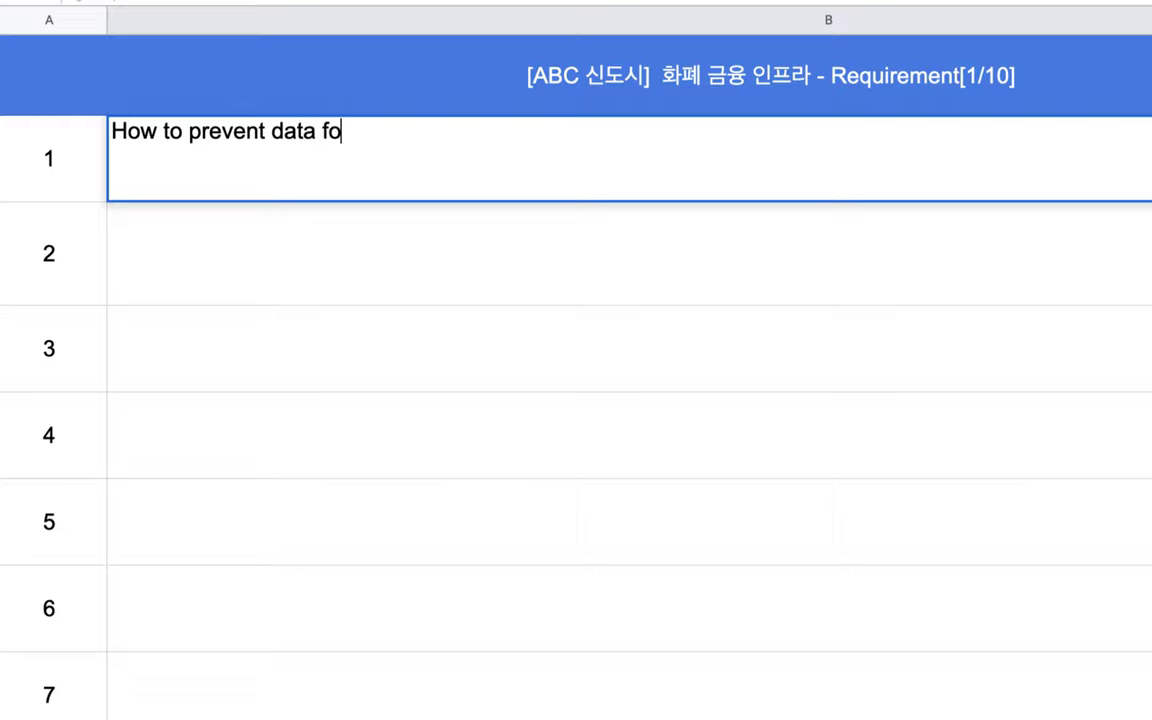
text(rgery?)
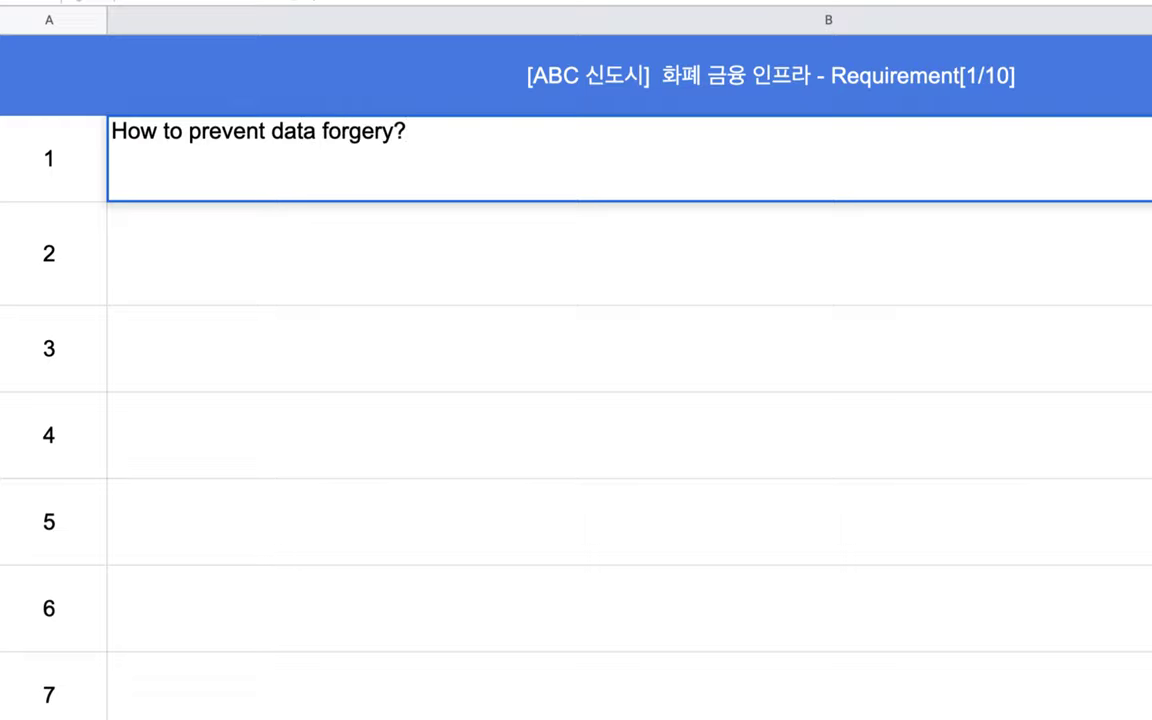
key(Return)
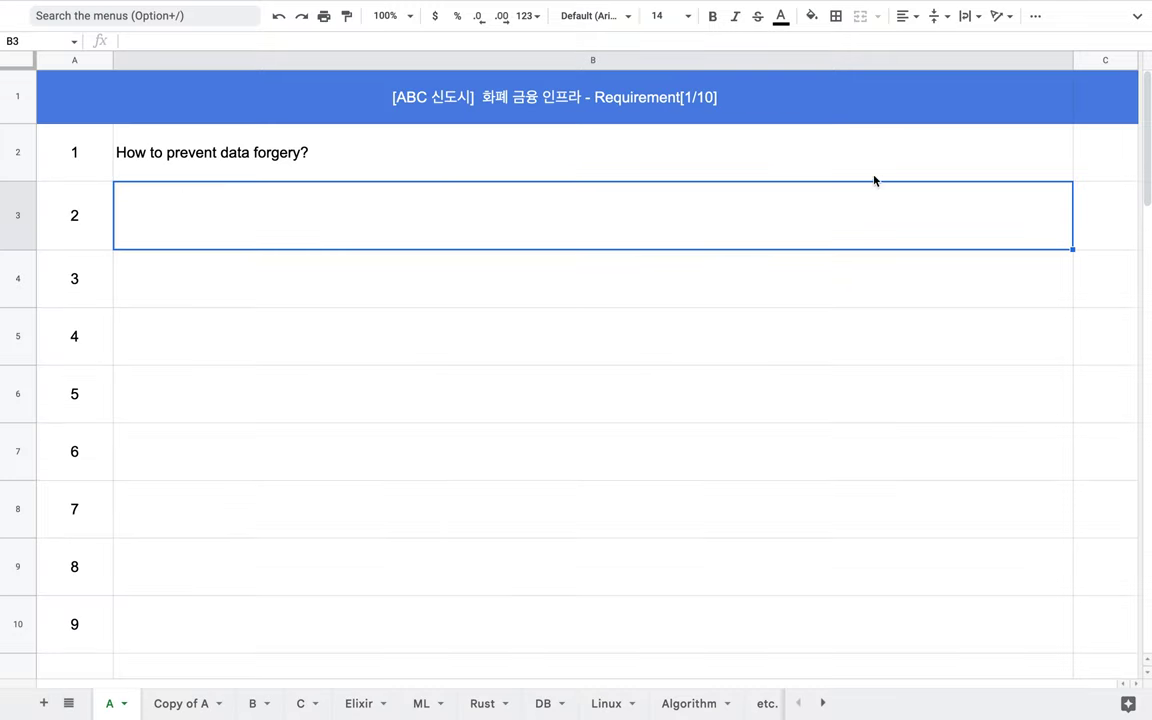
drag(1073, 62, 930, 97)
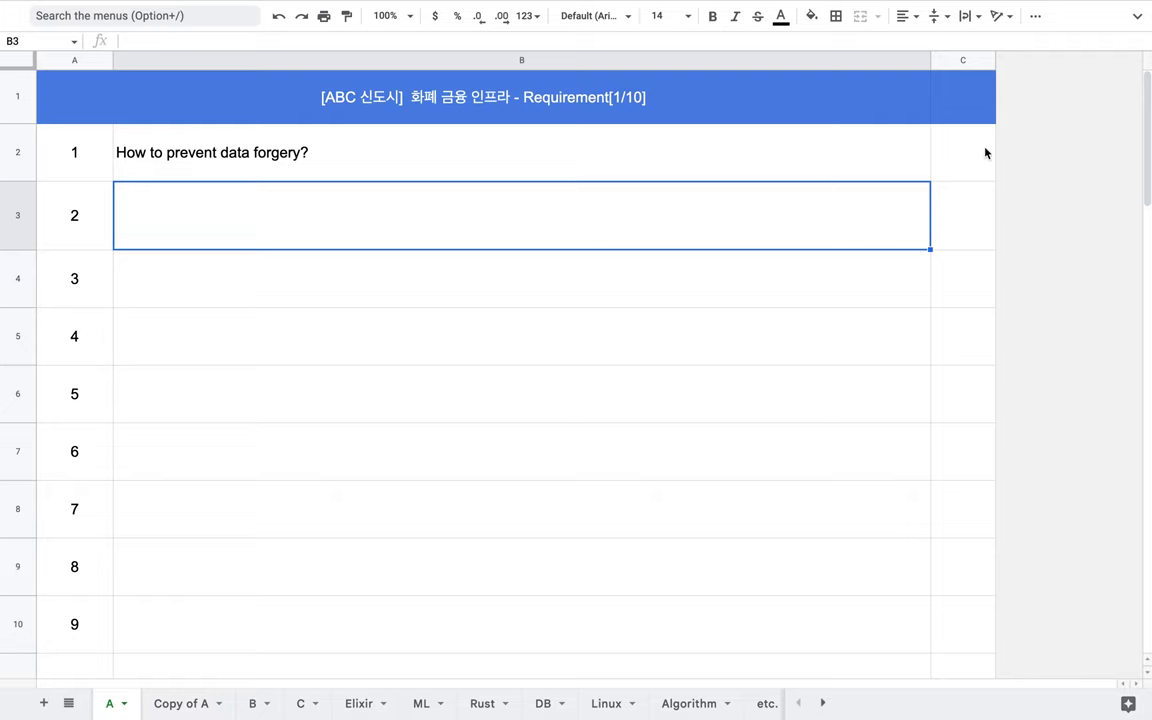
click(972, 164)
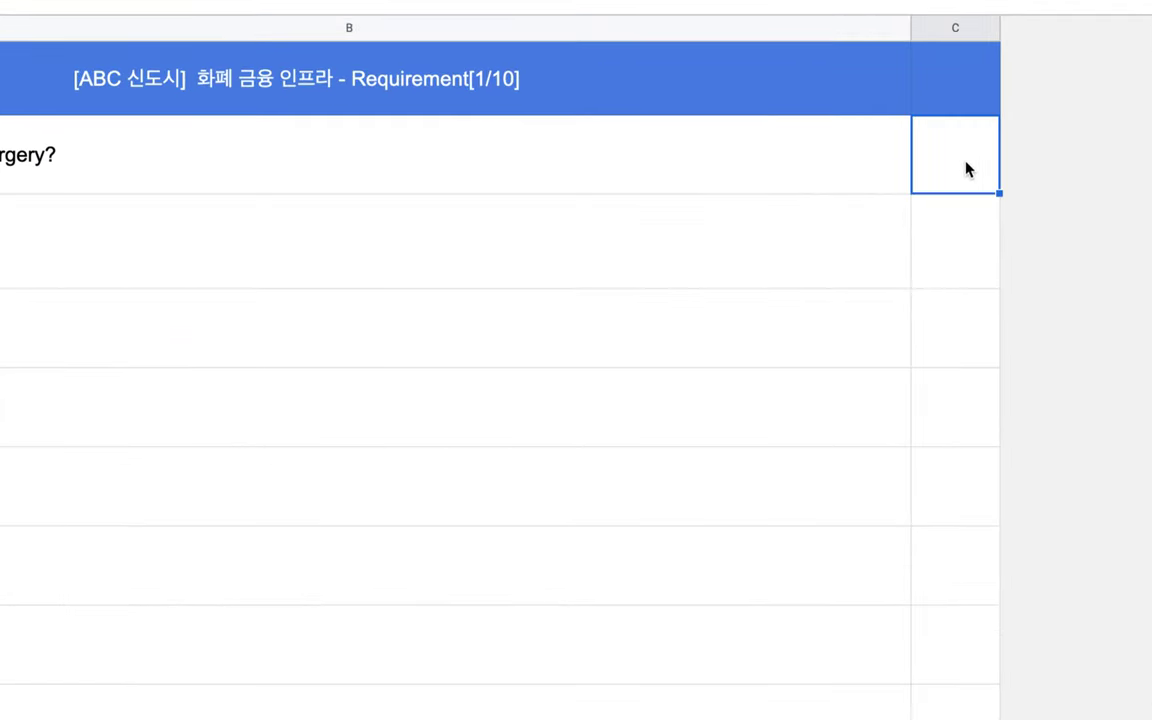
text(O)
click(933, 228)
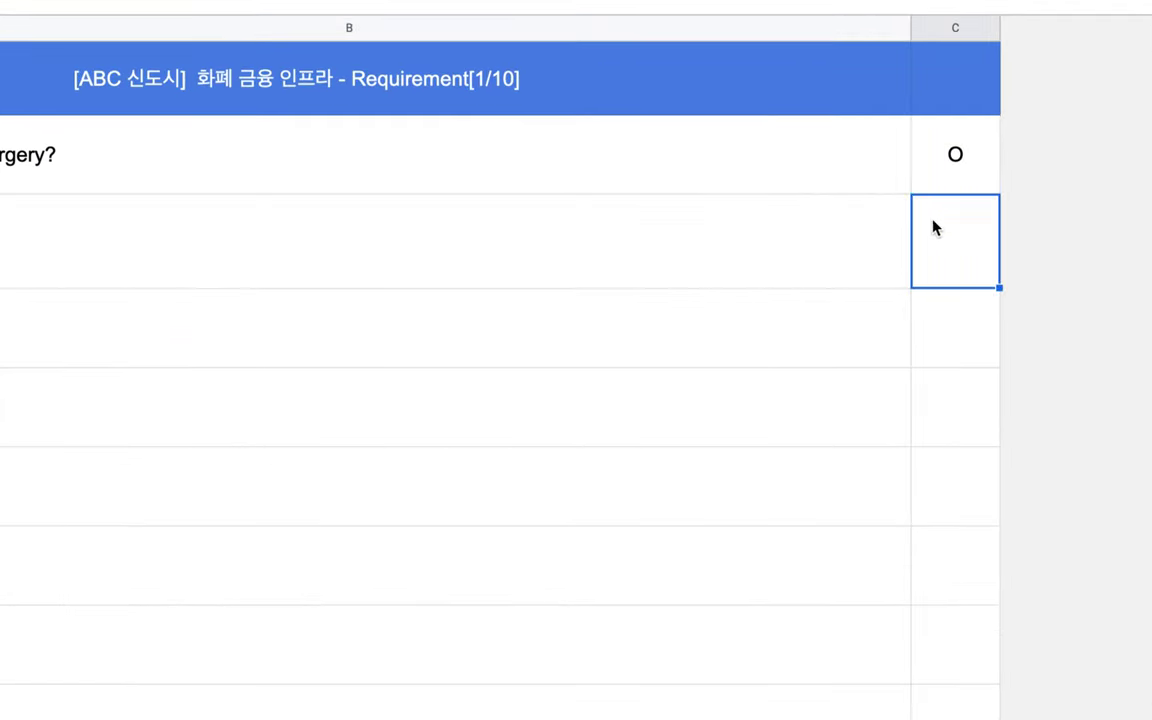
click(950, 178)
key(Delete)
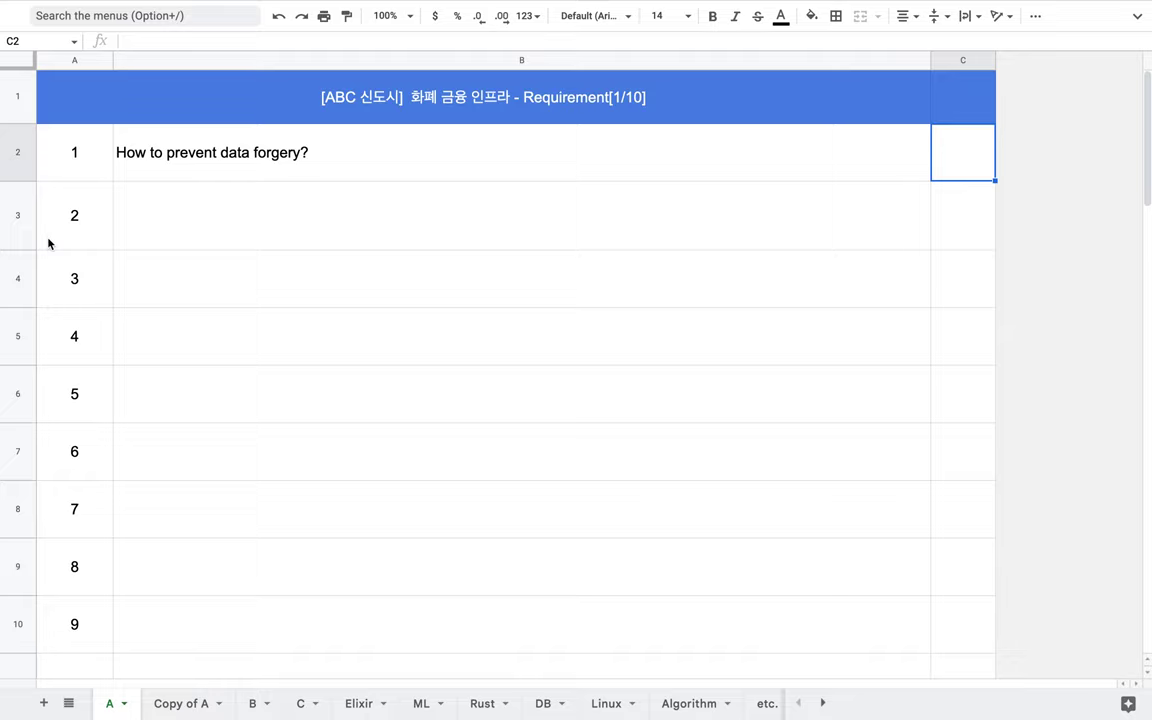
Step: Start the second requirement in B3 with the text "How to fault tolerant"
click(173, 224)
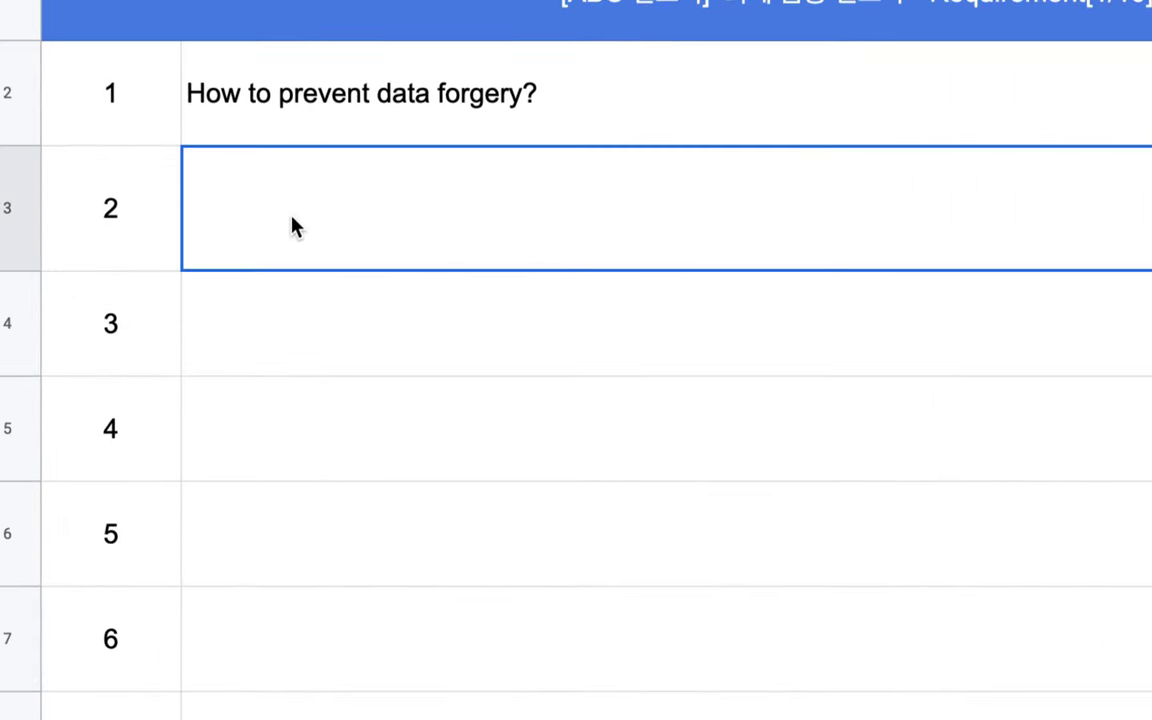
double_click(293, 225)
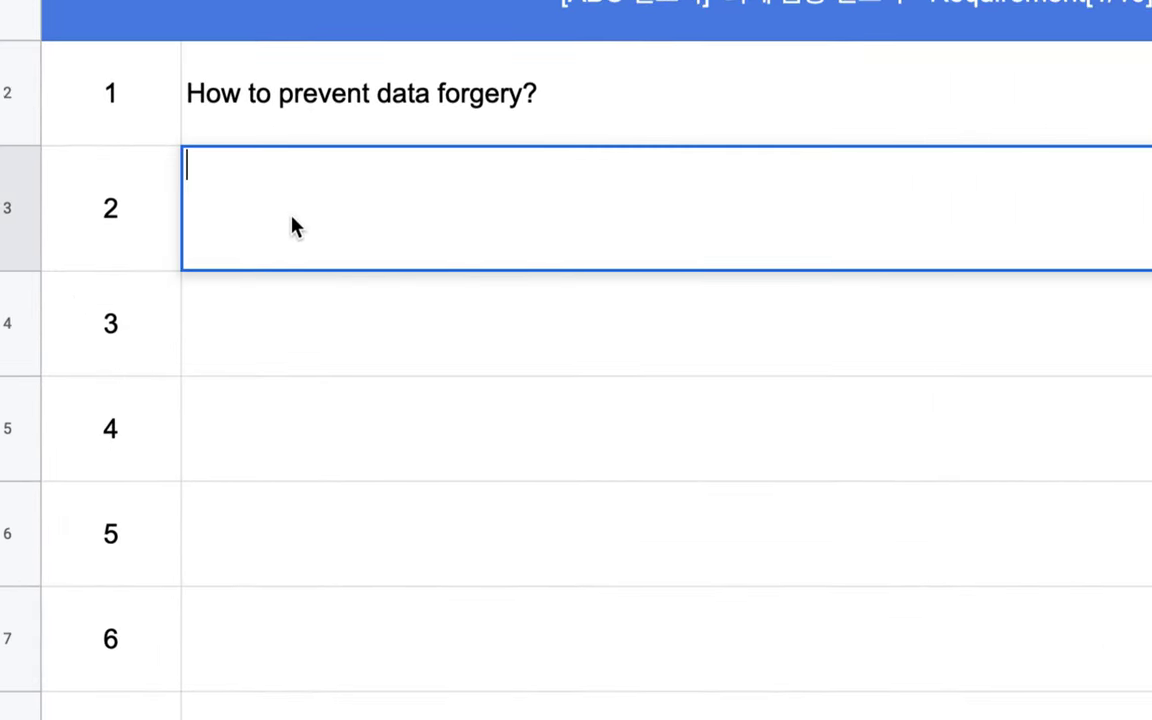
text(How to )
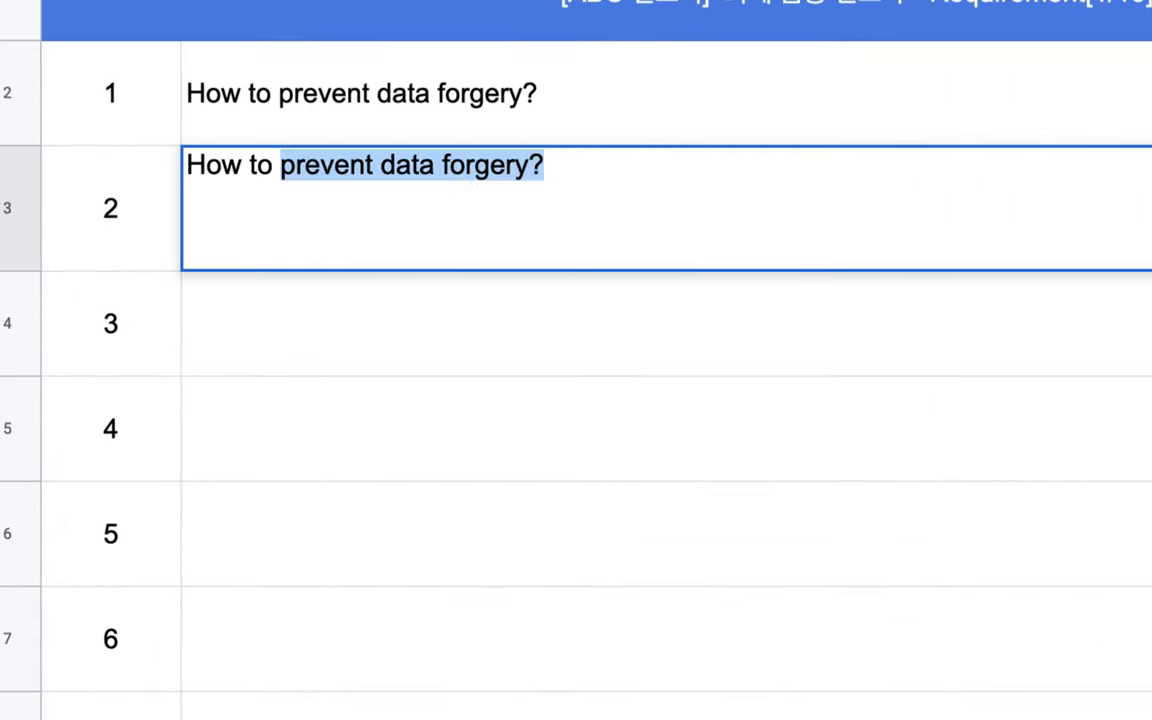
text(fault )
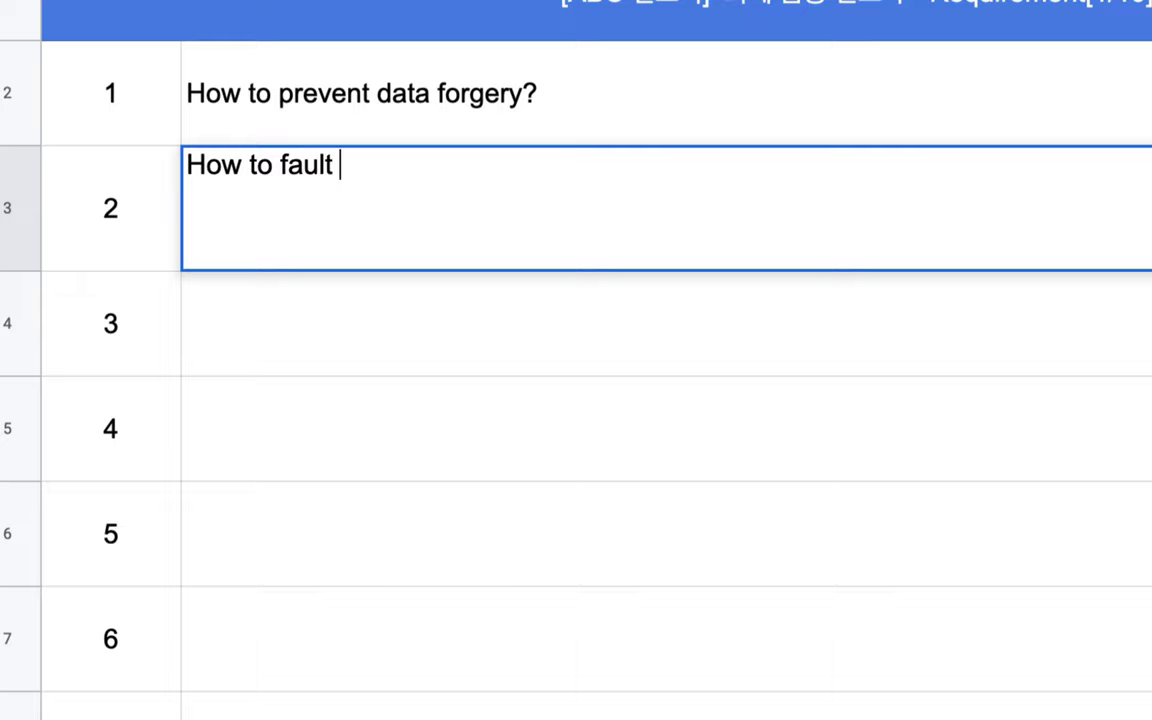
text(tolerant)
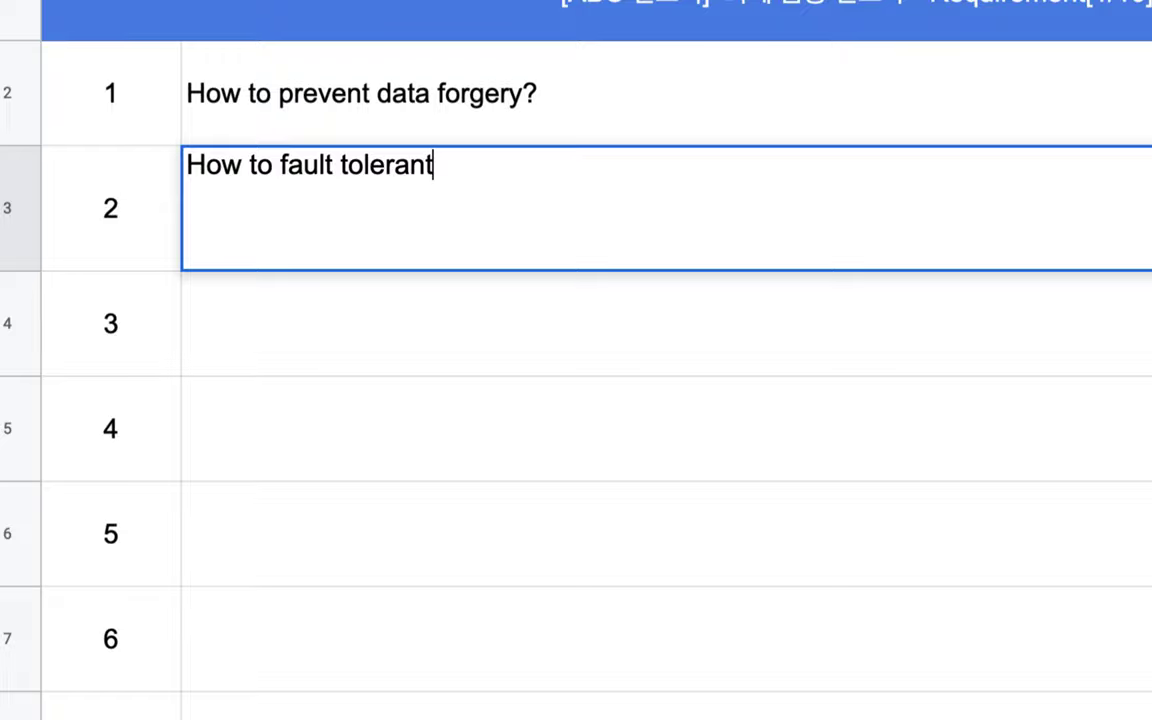
Step: Switch to Google Translate and look up the Korean translation of "tolerant", with English as the source language
double_click(388, 173)
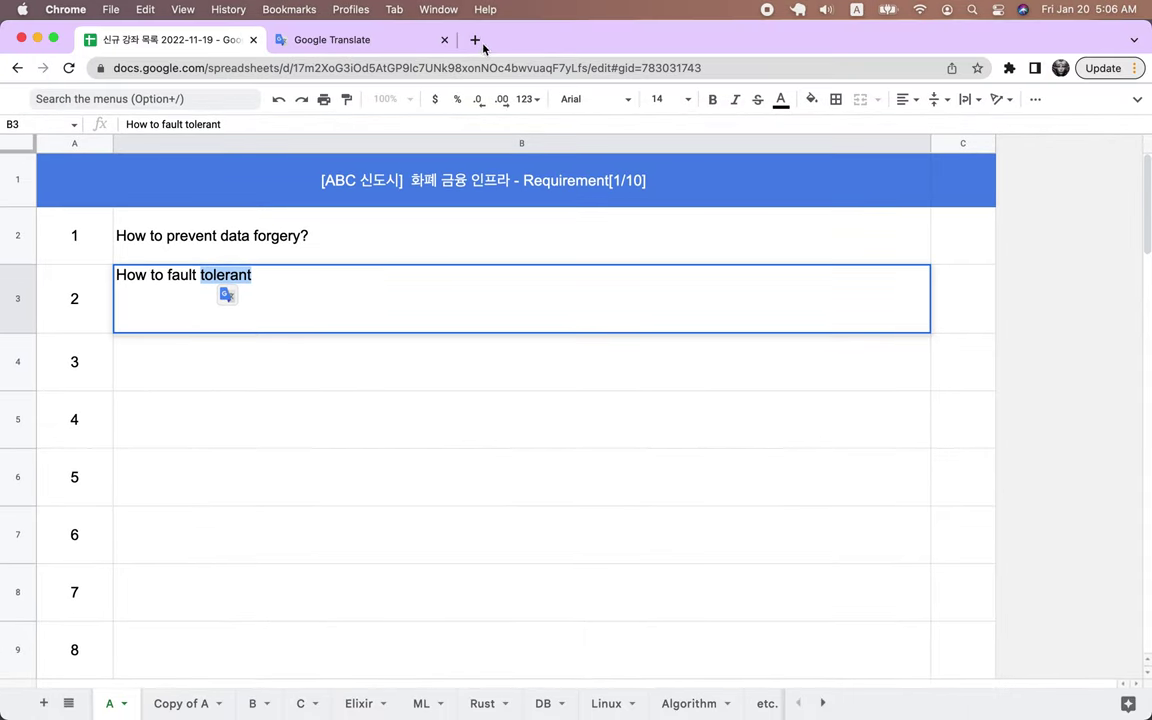
click(474, 40)
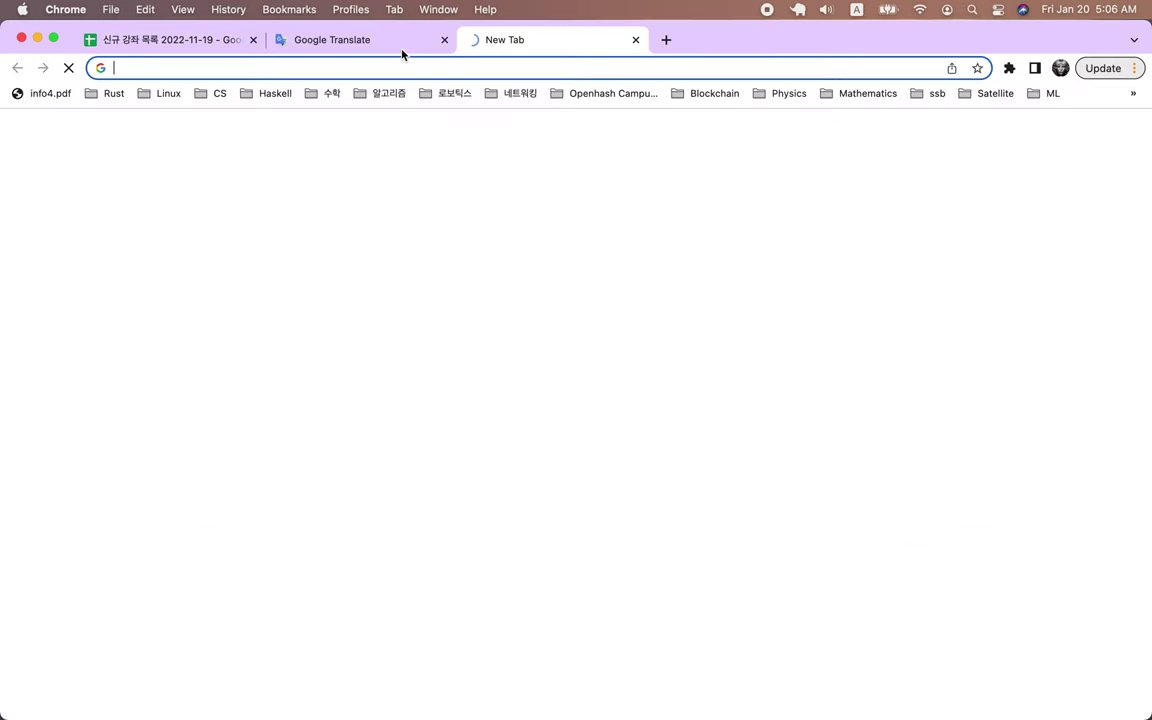
click(383, 45)
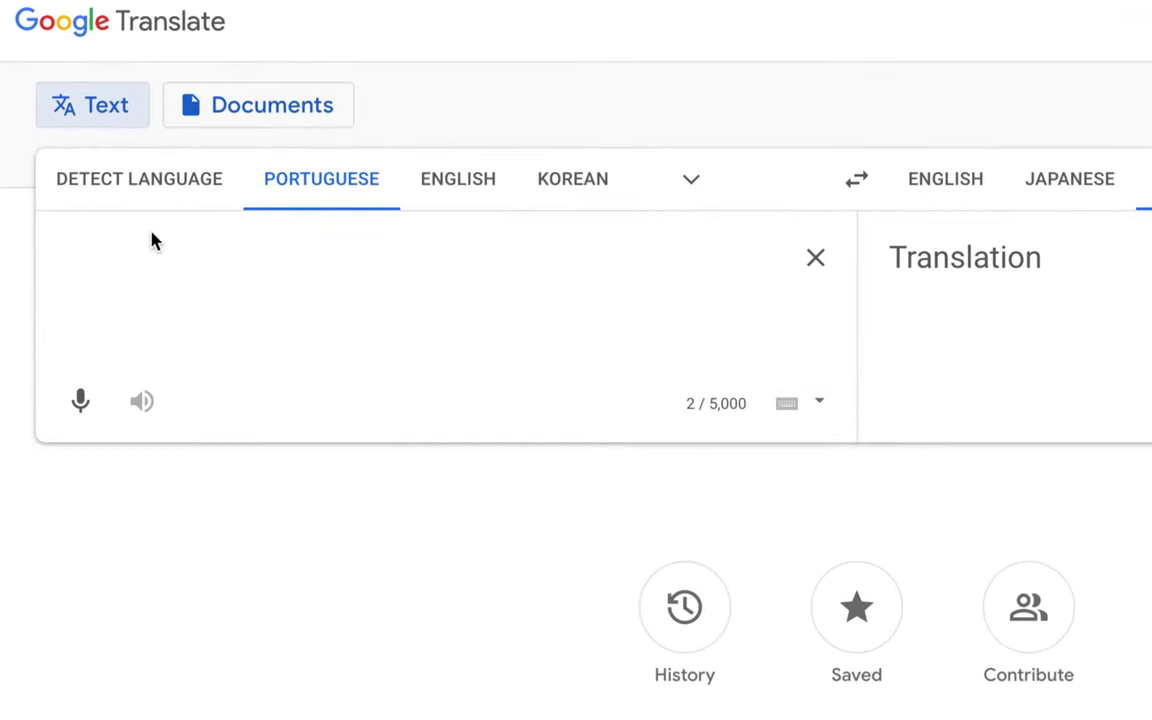
text(tolerant)
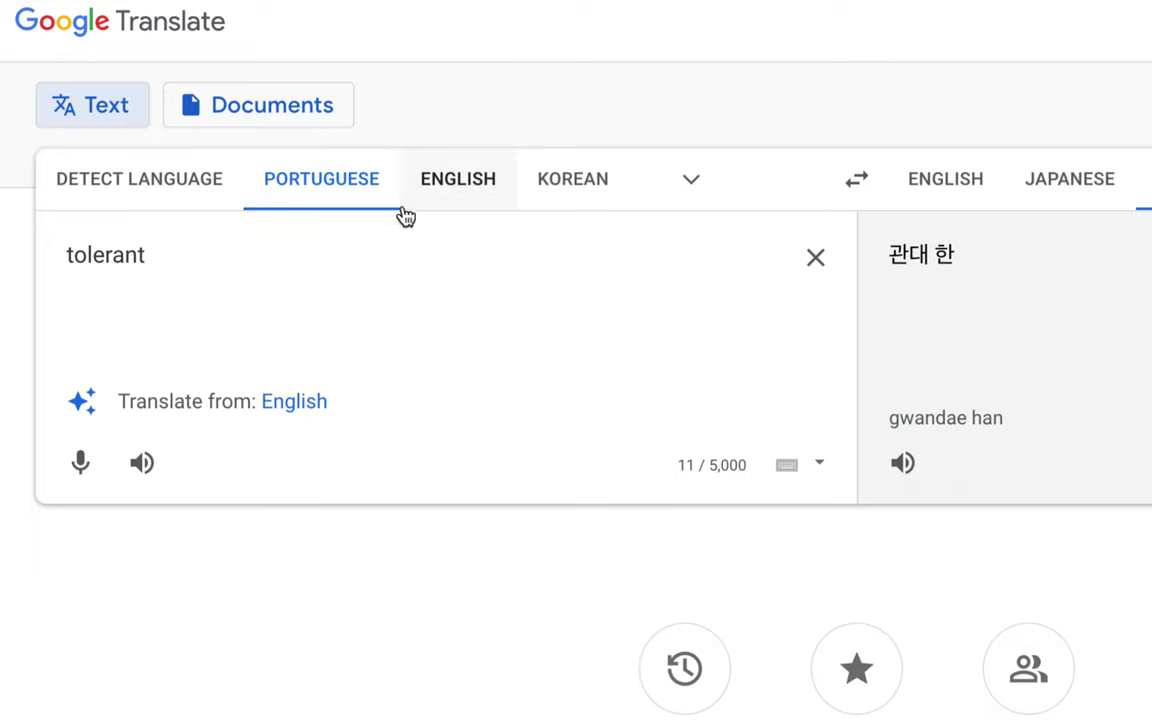
click(288, 410)
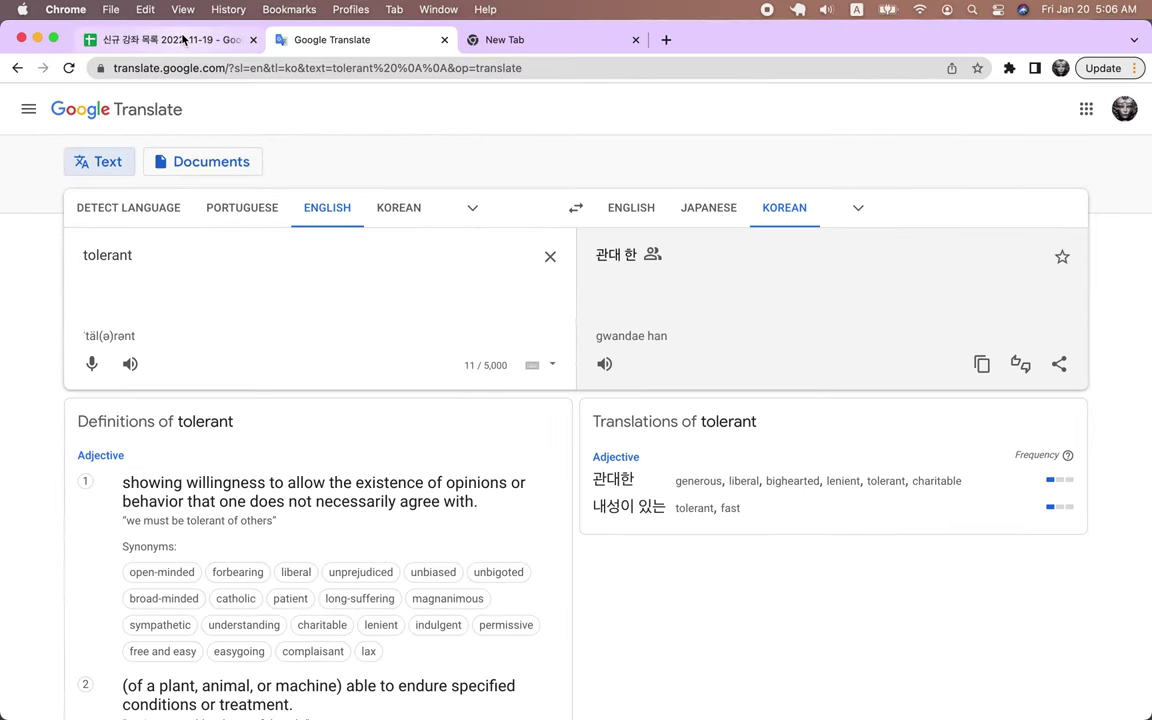
Step: Return to the spreadsheet and complete the B3 text with "? Even if one user breaks down, the other should not be impacted."
click(181, 45)
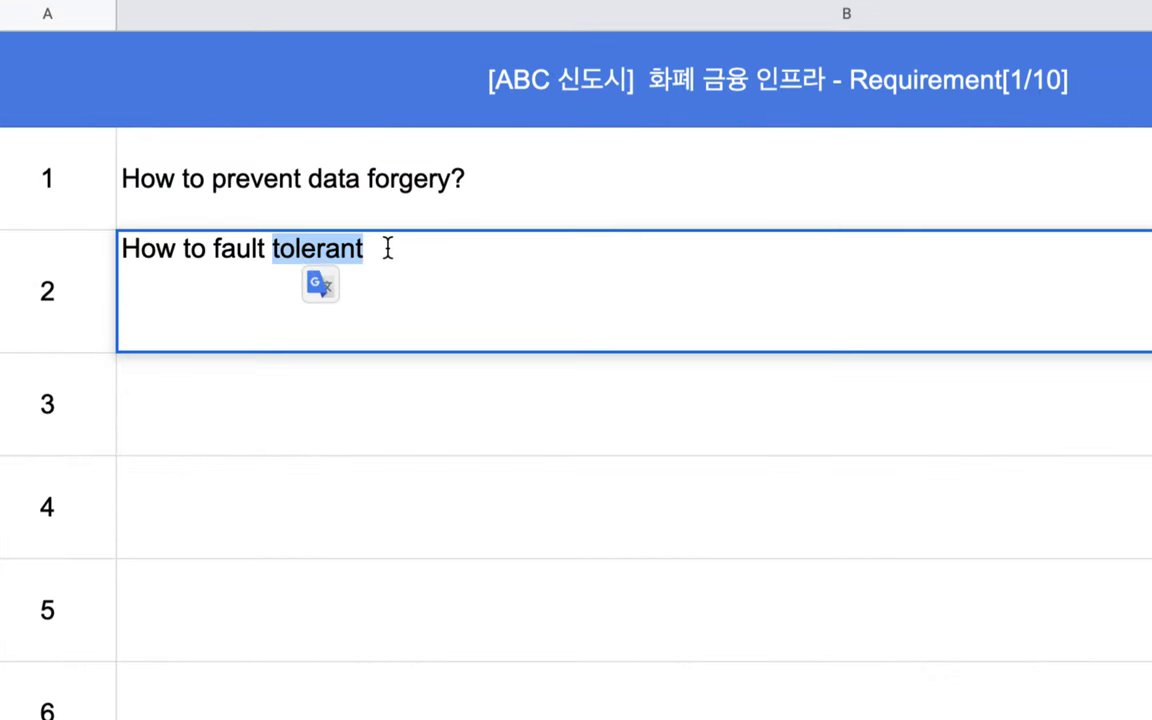
click(273, 275)
text(? )
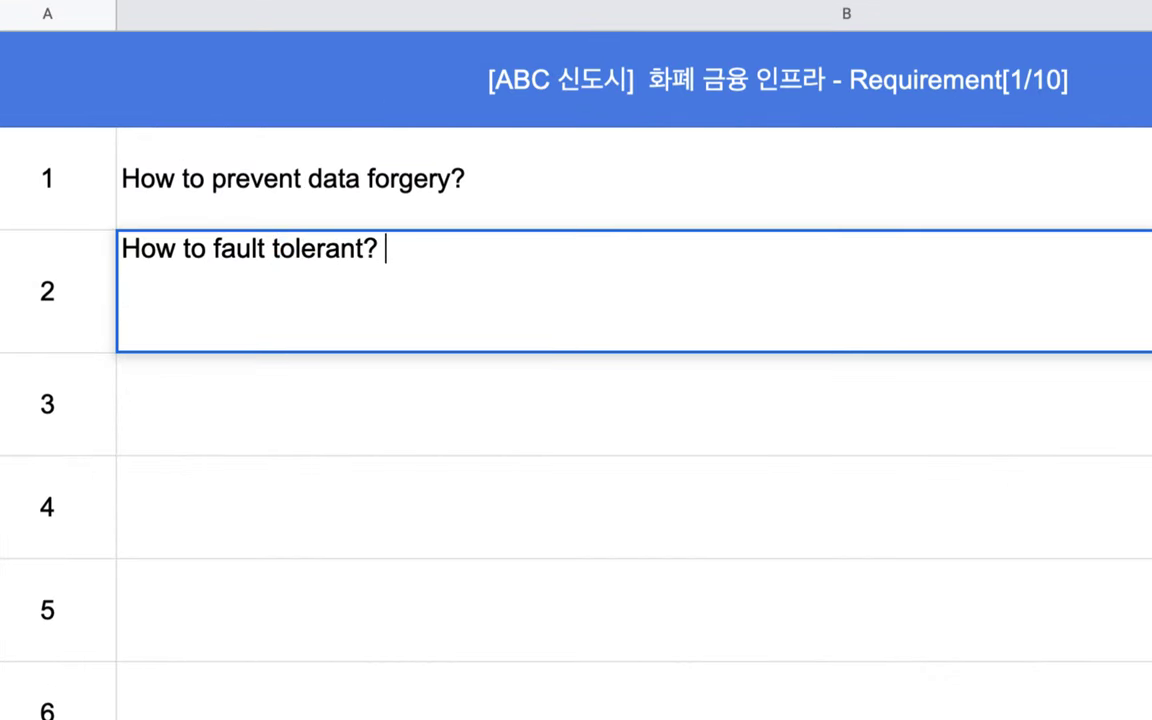
text(If)
key(BackSpace)
key(BackSpace)
key(BackSpace)
text(Even)
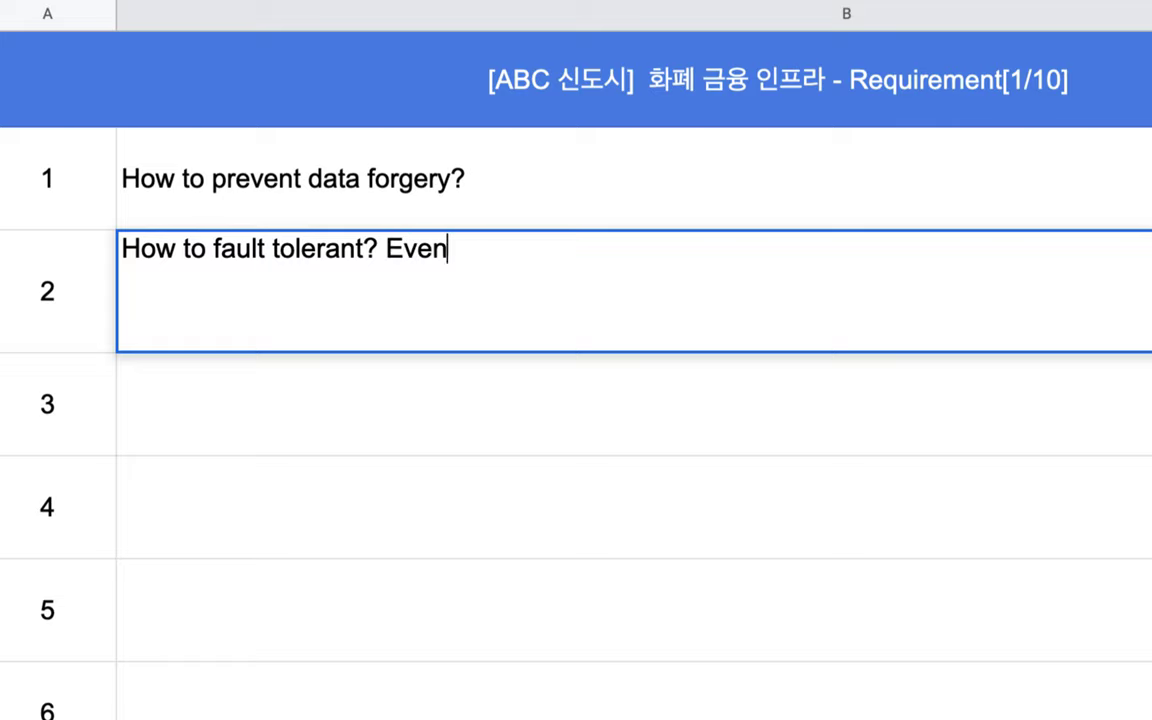
text( if one user )
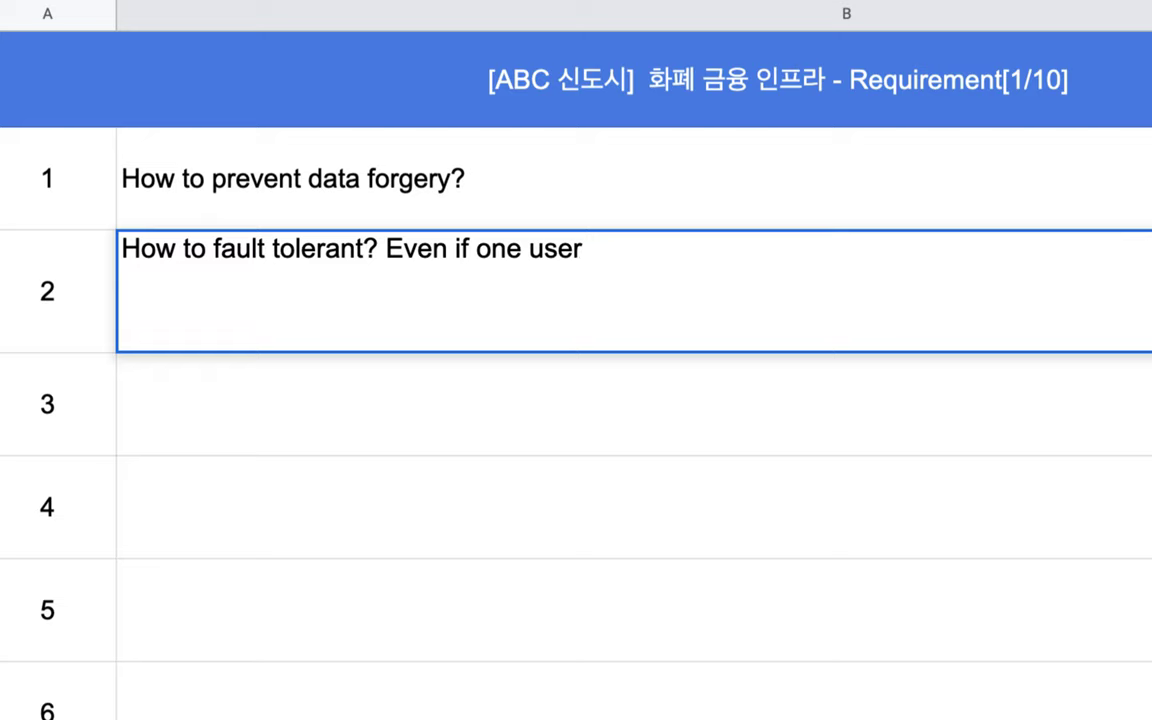
text(breaks)
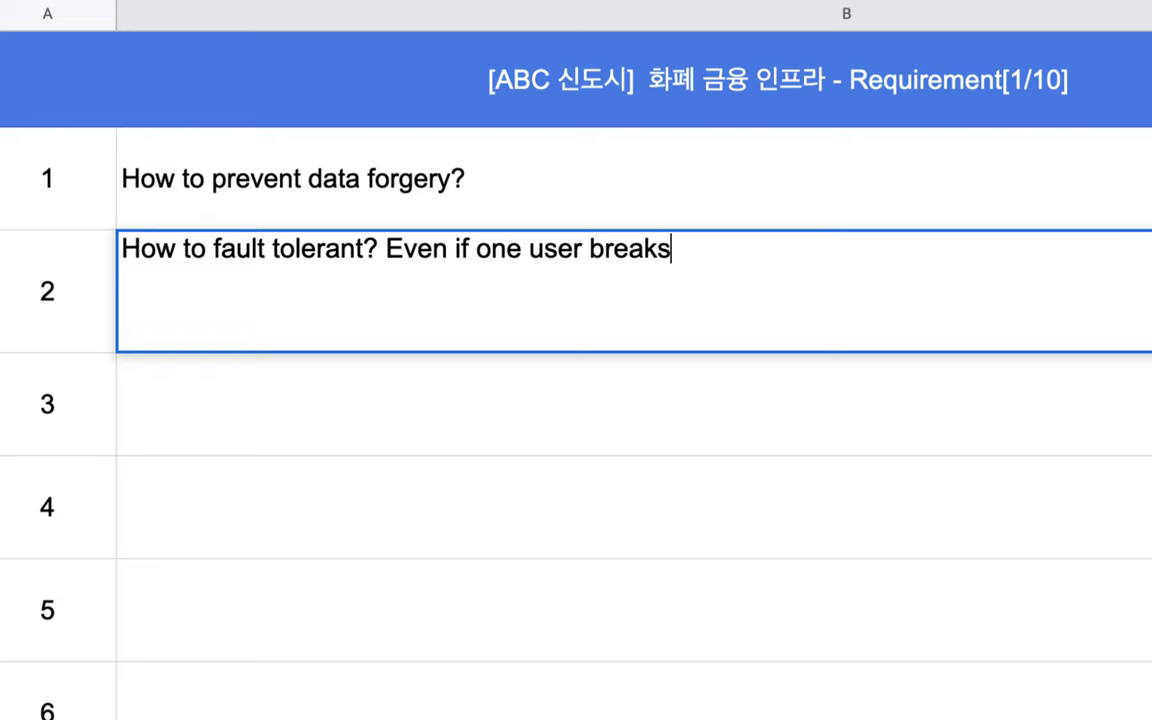
text( down, the o)
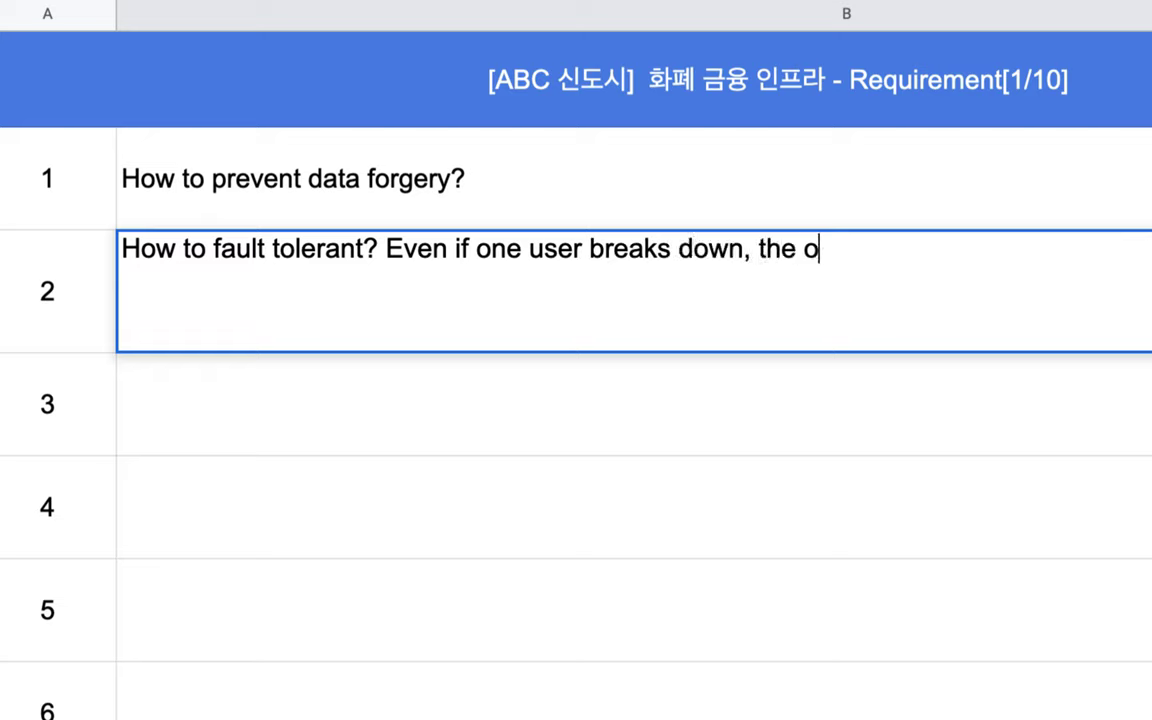
text(ther should n)
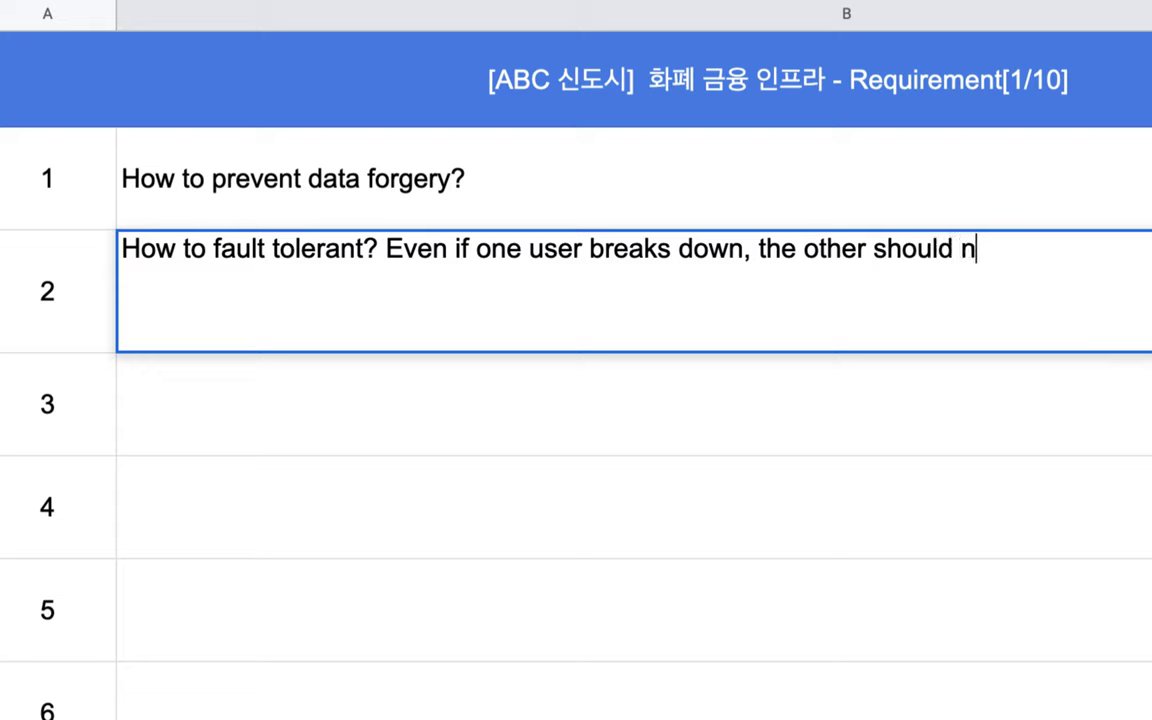
text(ot be impa)
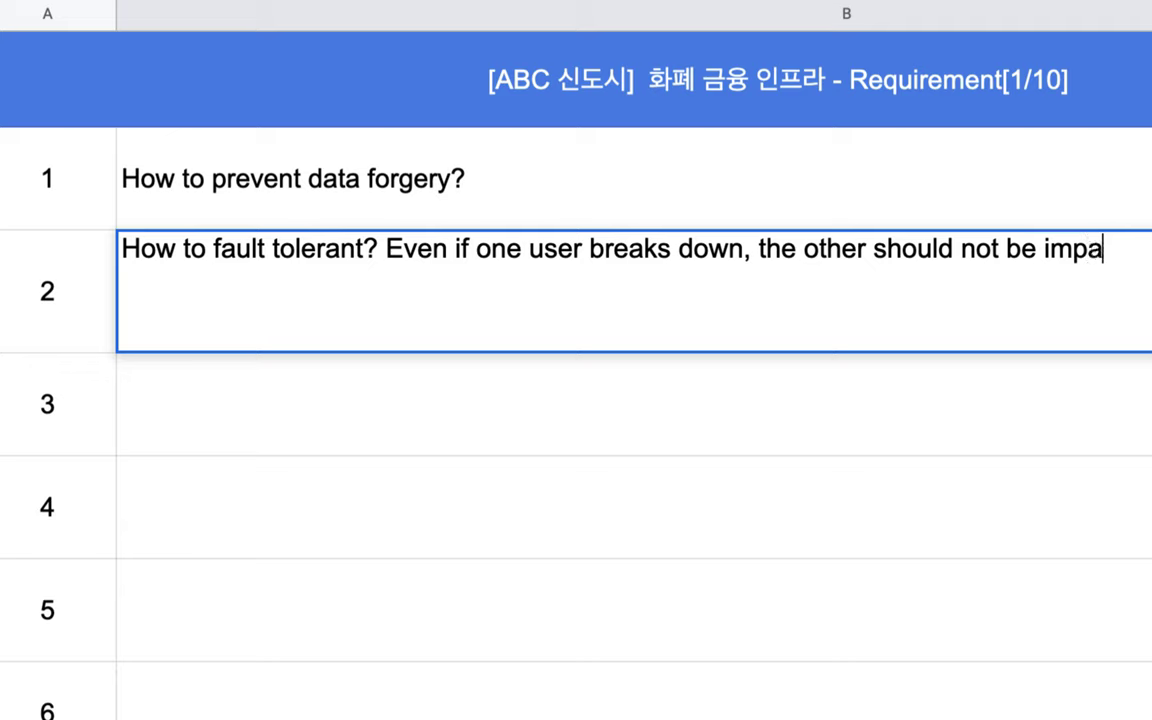
text(cted)
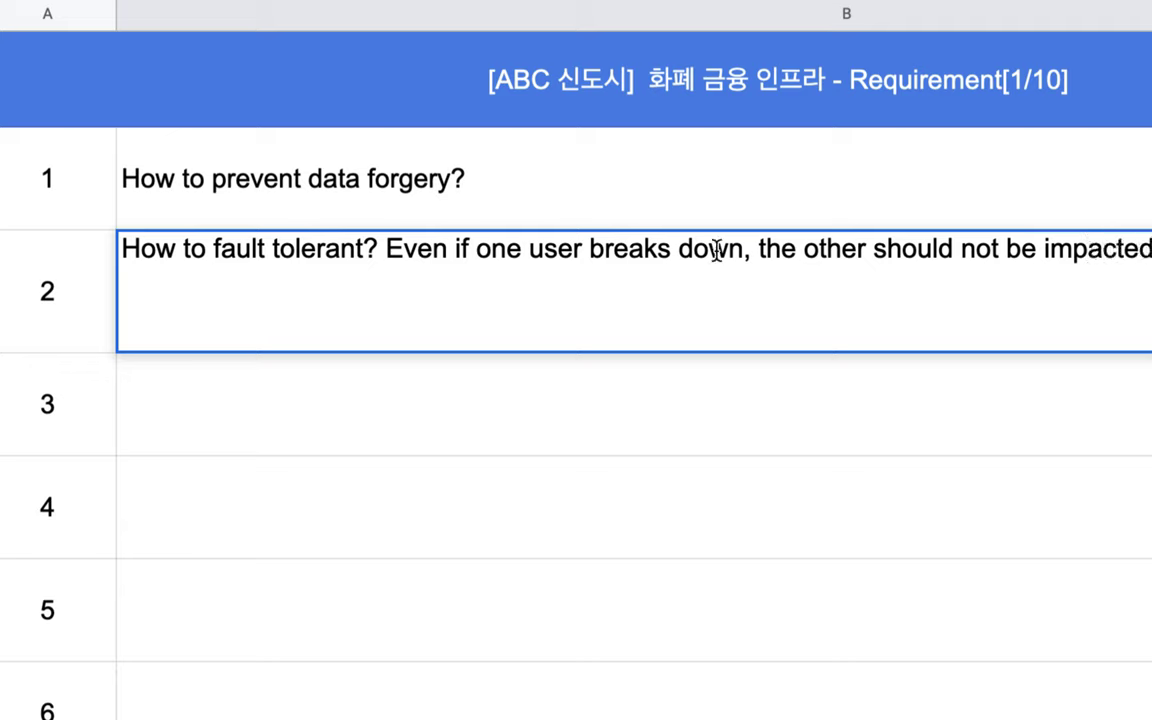
drag(528, 248, 684, 250)
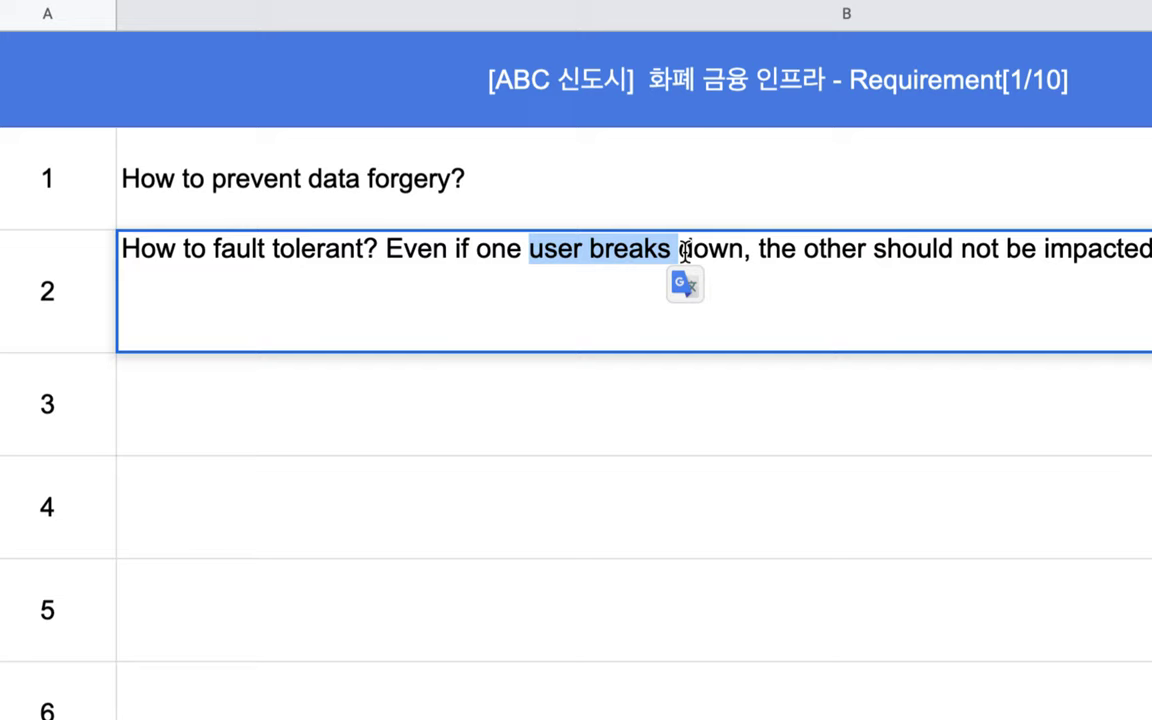
click(389, 251)
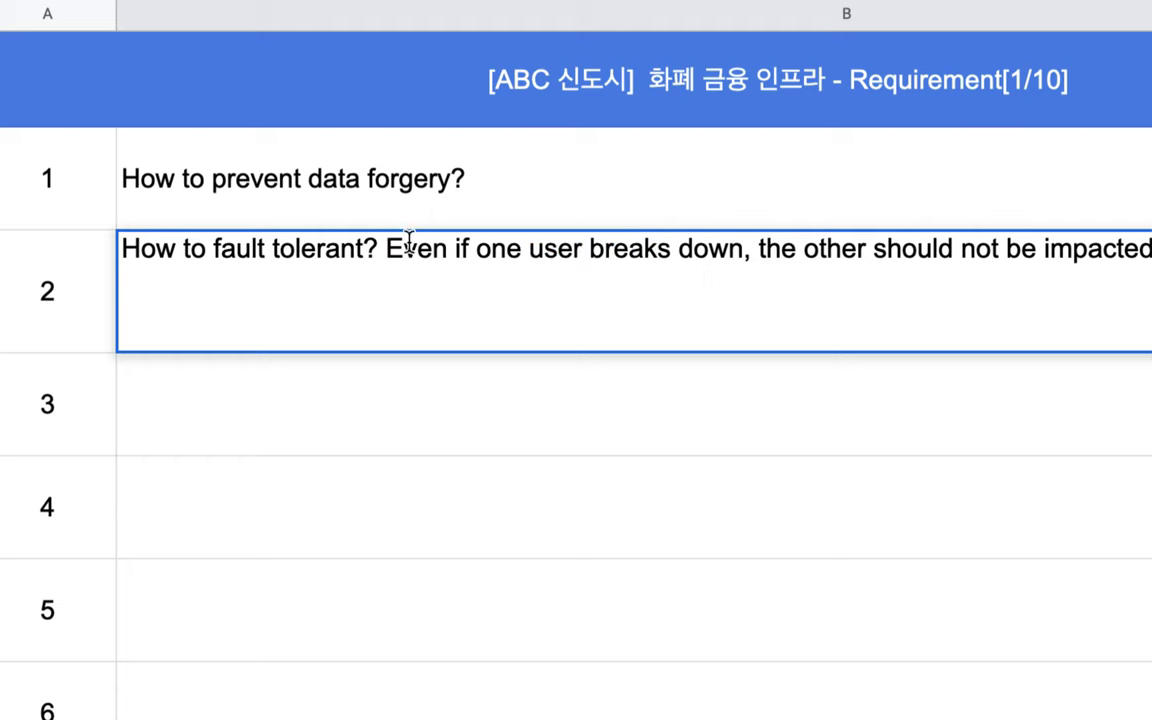
Step: Write "All the people in all the nations should be able to use simultaneously." as the third requirement in B4
click(267, 419)
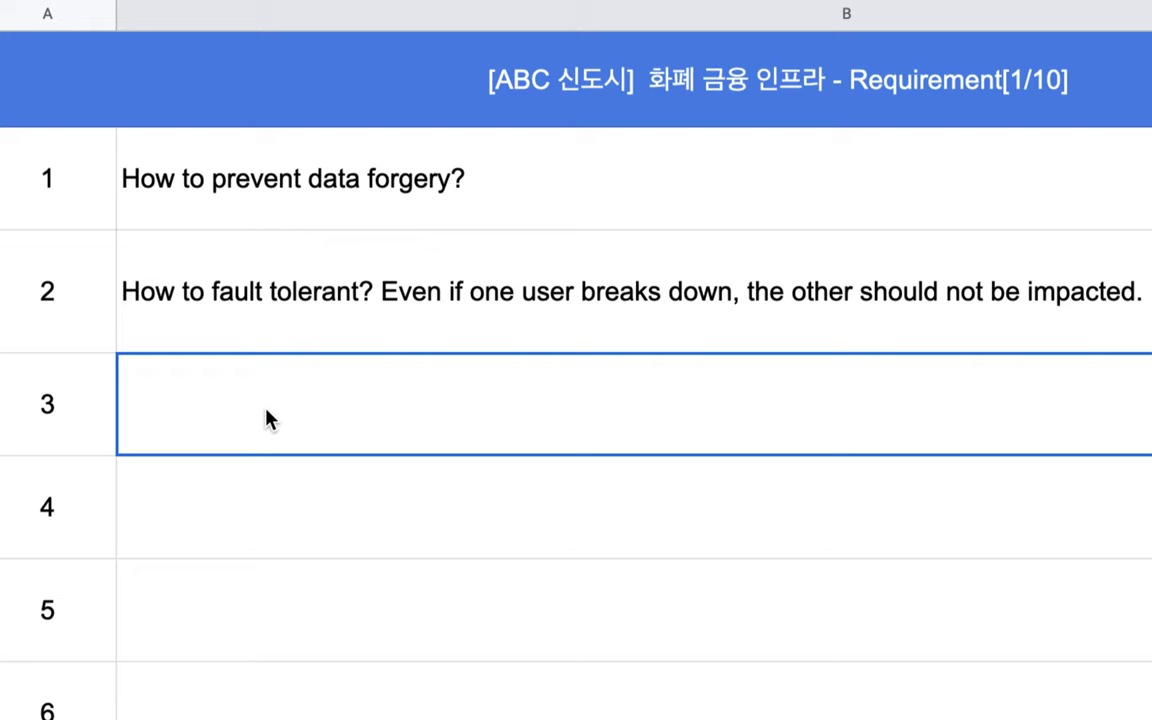
text(All the po)
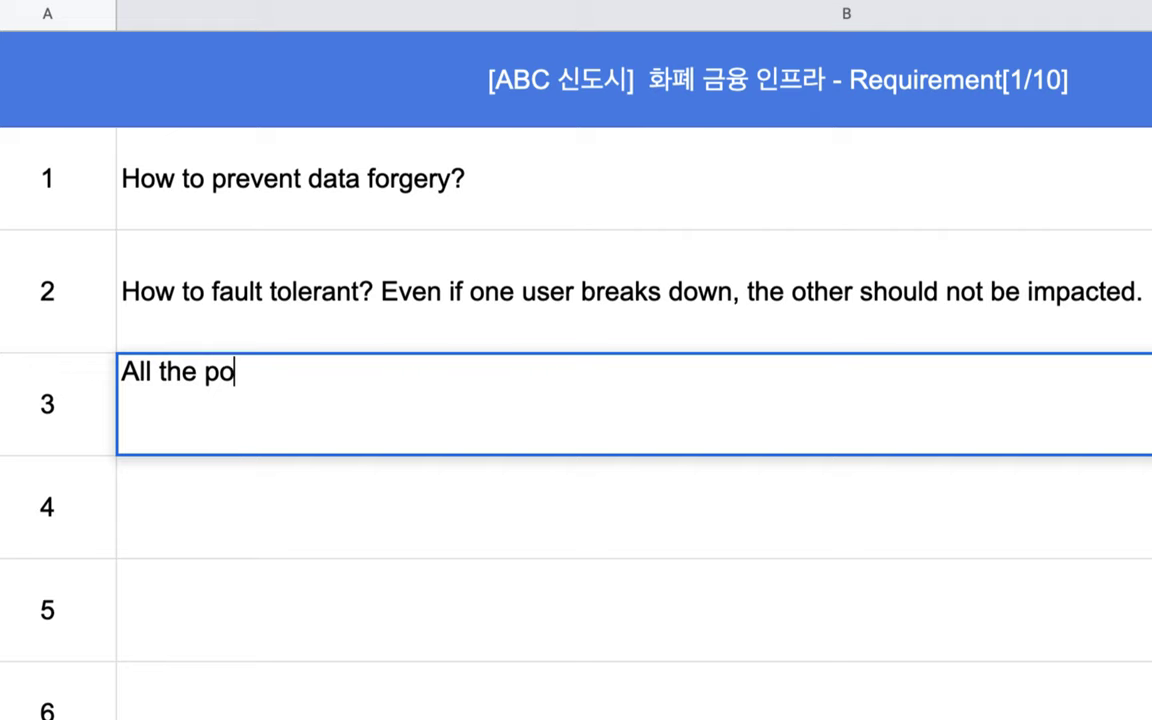
key(BackSpace)
text(eople in all t)
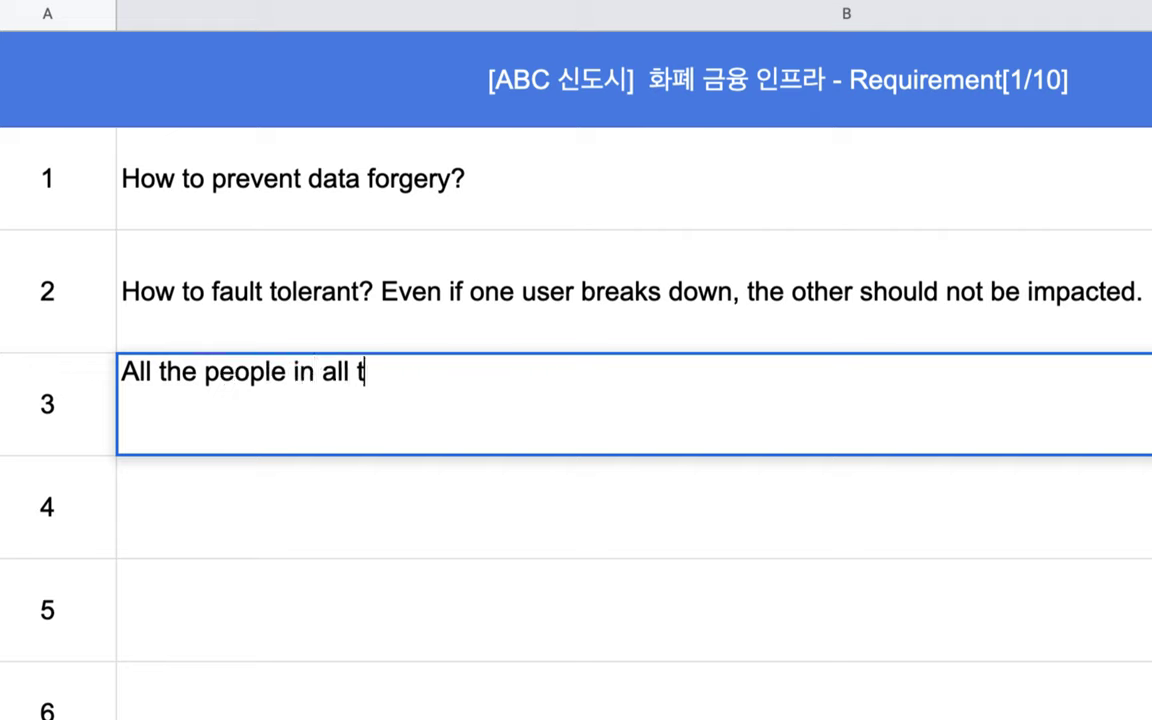
text(he nations )
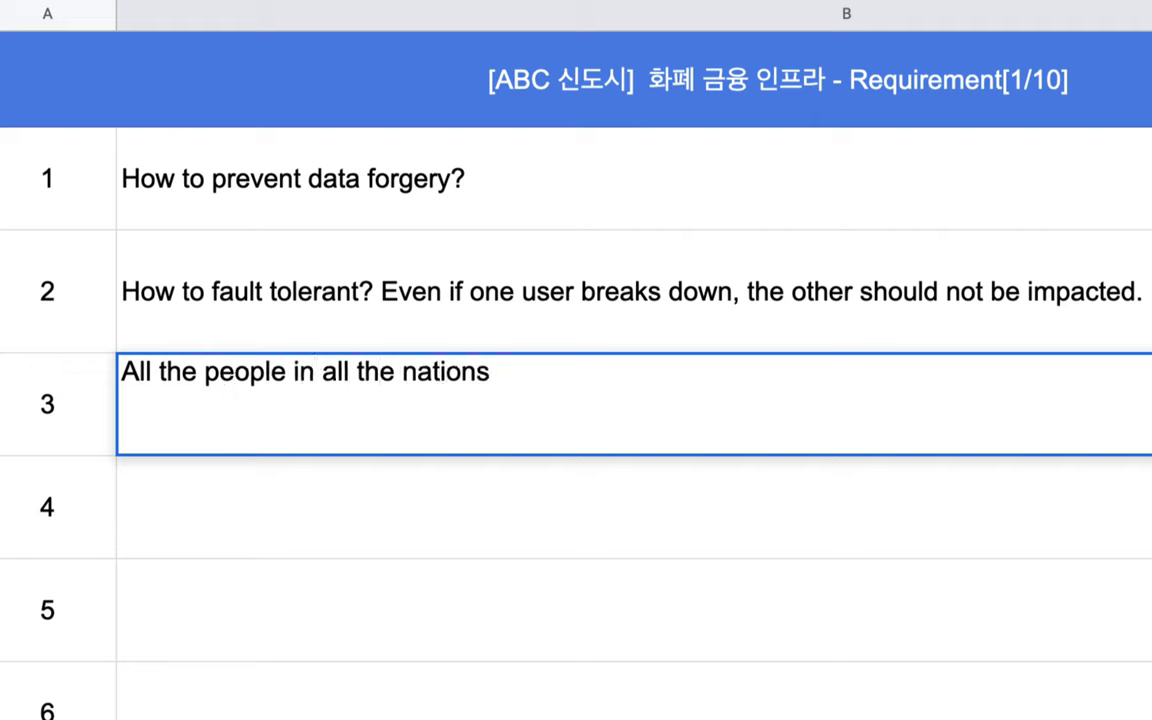
text(should)
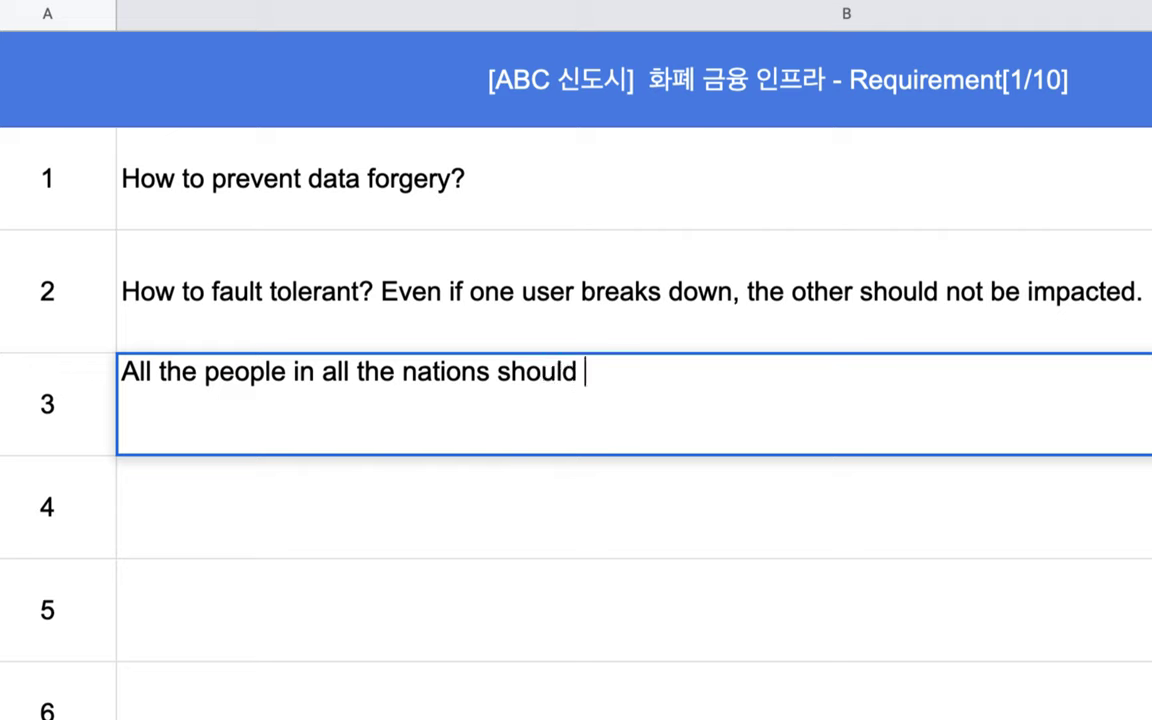
key(BackSpace)
text(d be able to u)
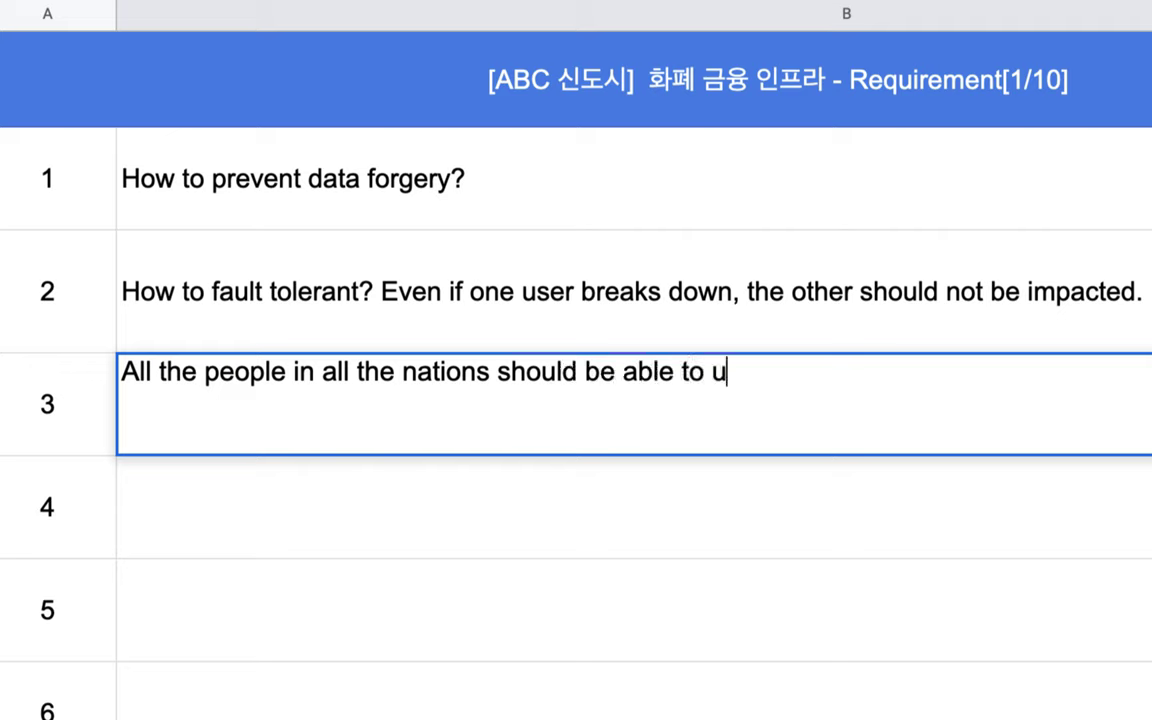
text(se simu)
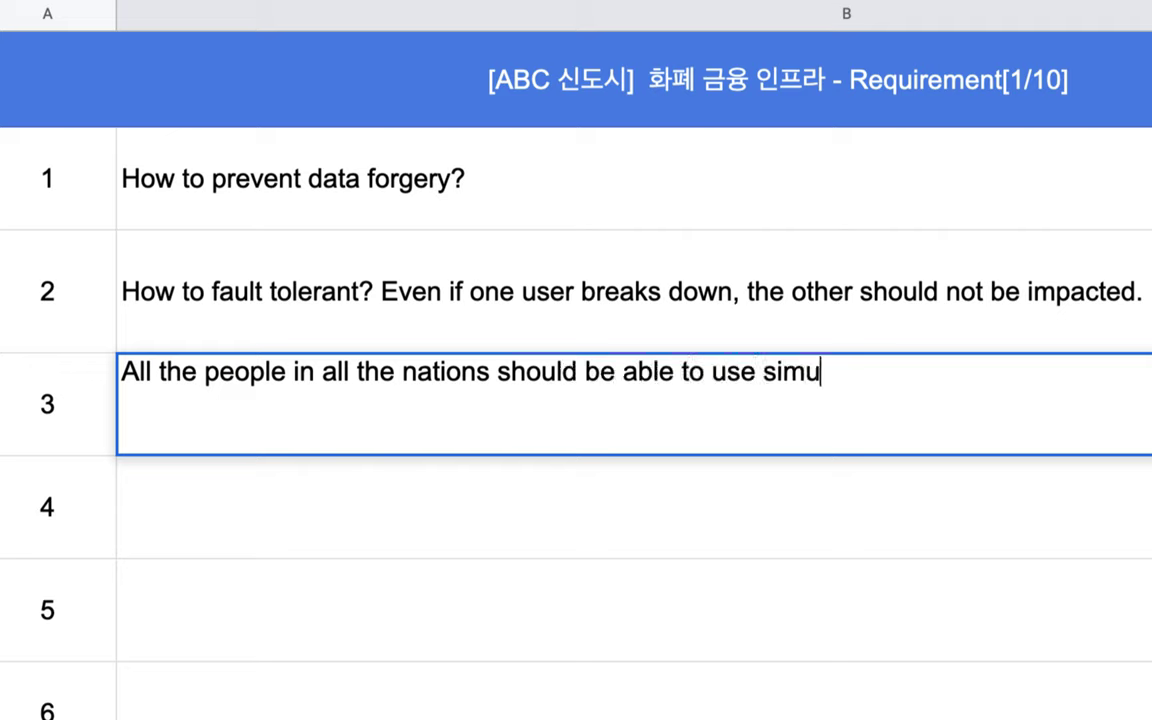
text(ltaneo)
key(BackSpace)
text(eo)
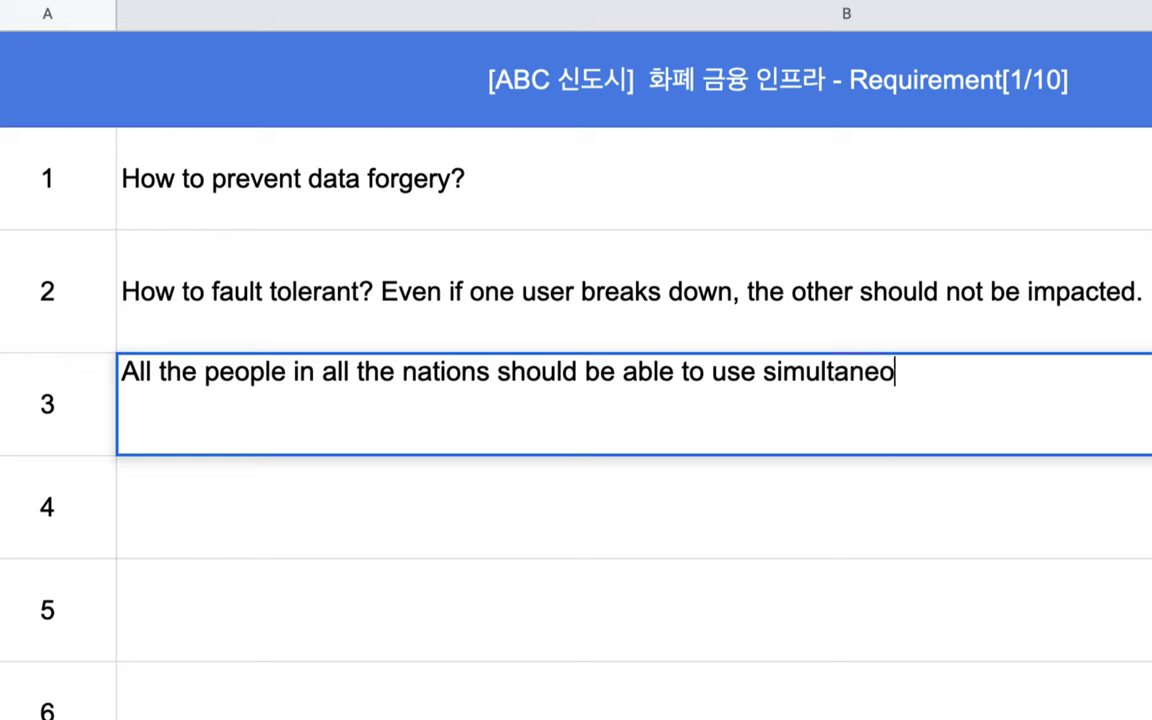
text(usly.)
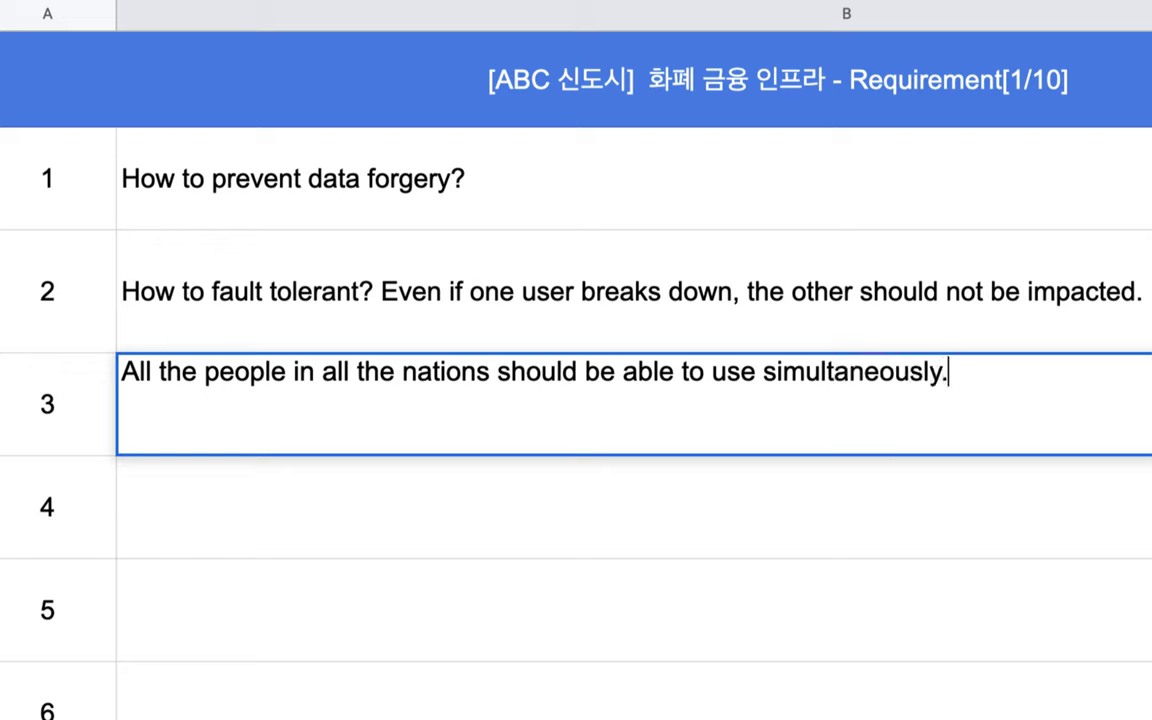
Step: Reword B4 as the question "How all the people in all the nations should be able to use simultaneously?"
click(123, 372)
text(How to)
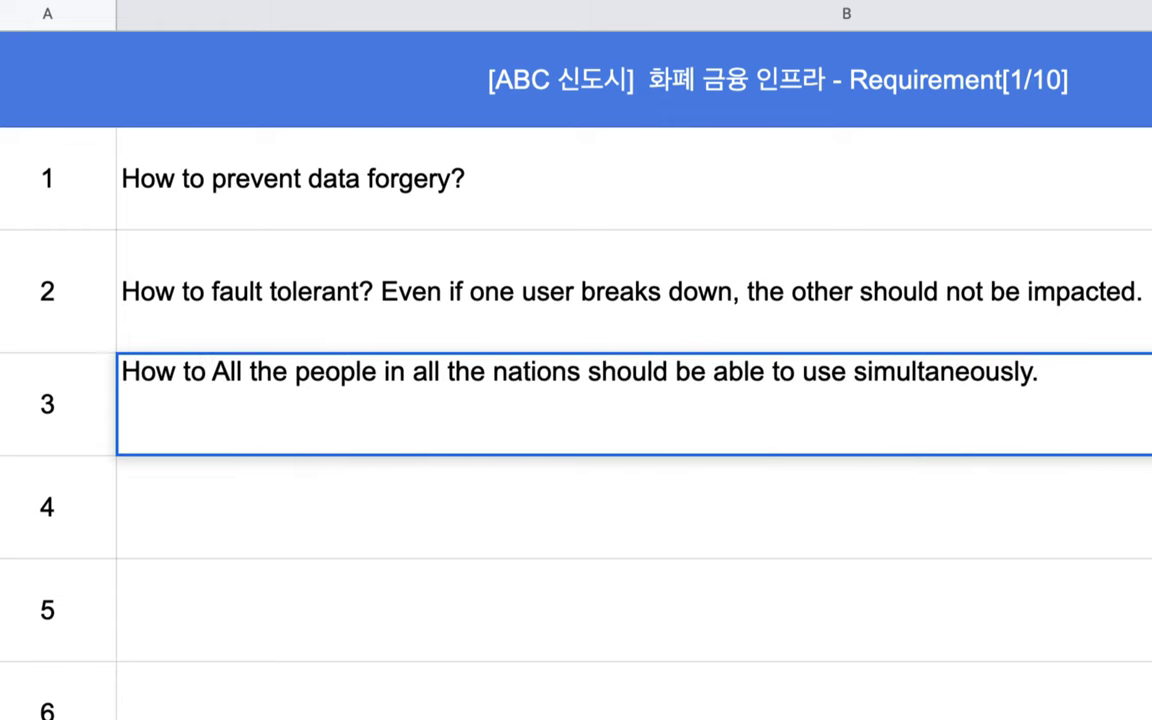
key(BackSpace)
text(a)
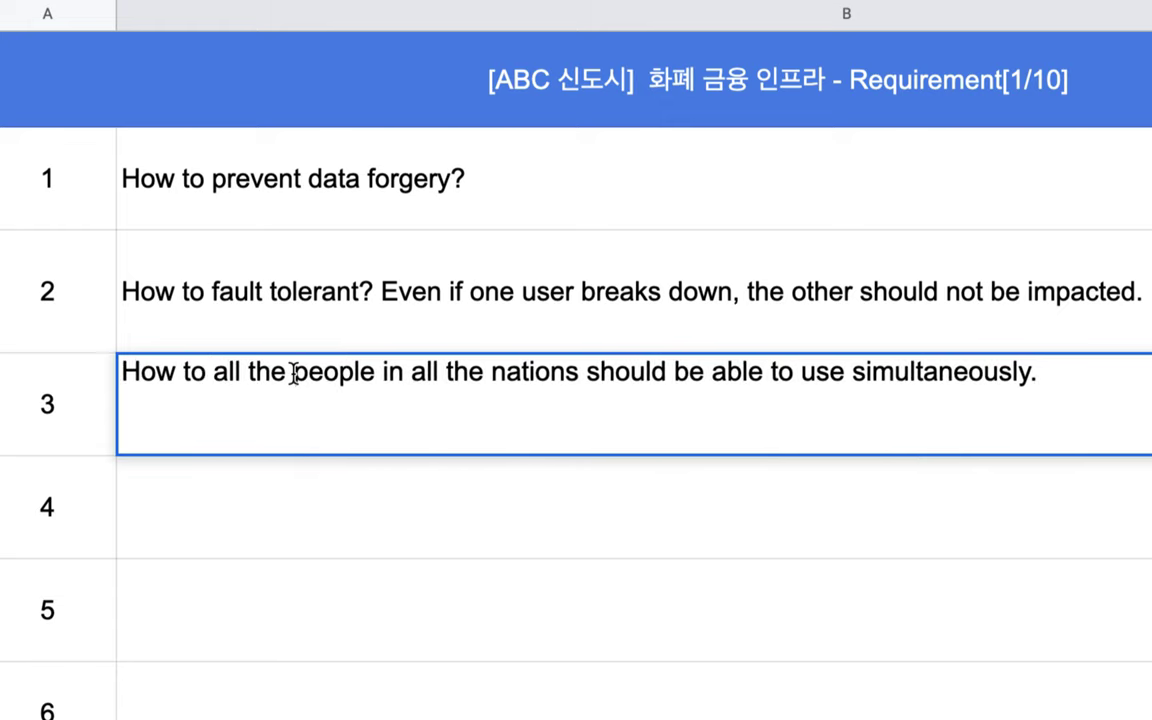
click(214, 374)
click(1075, 375)
key(BackSpace)
text(?)
triple_click(622, 386)
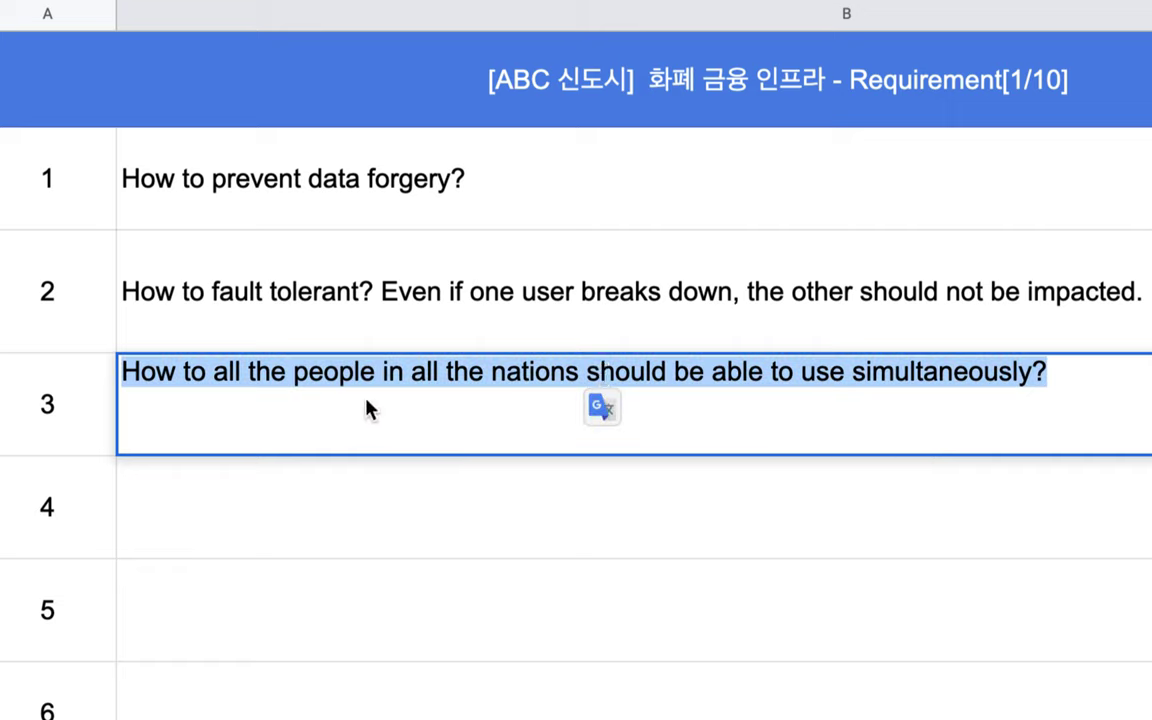
double_click(193, 374)
key(BackSpace)
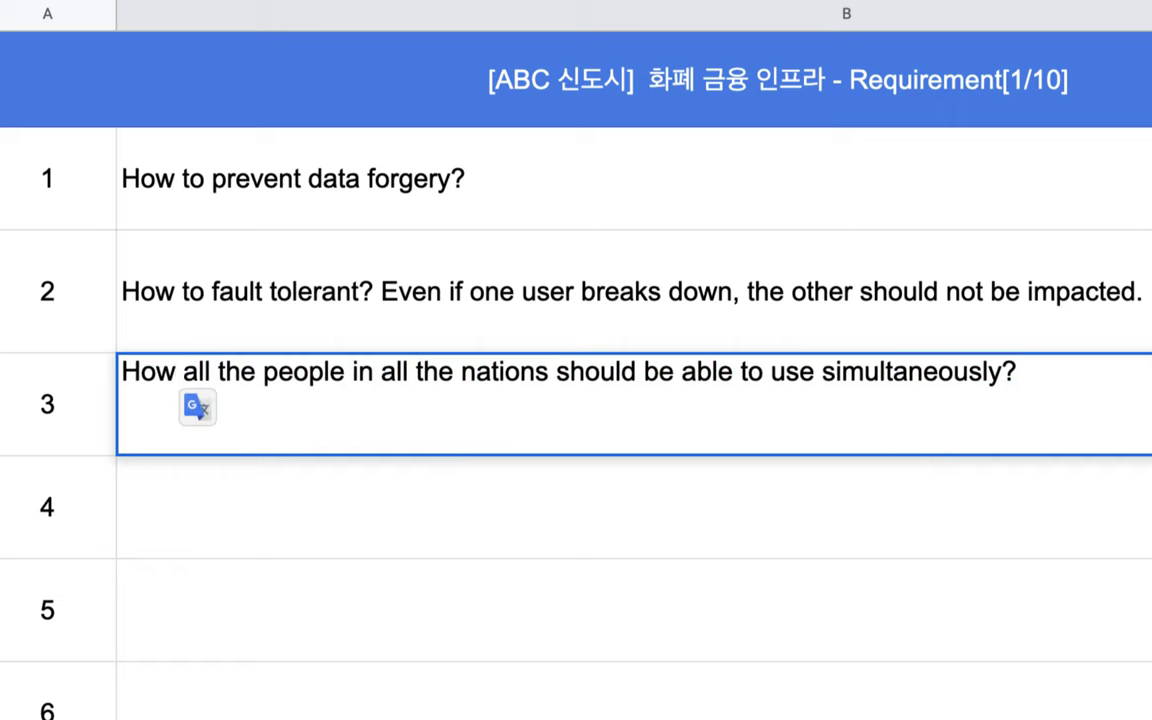
click(190, 526)
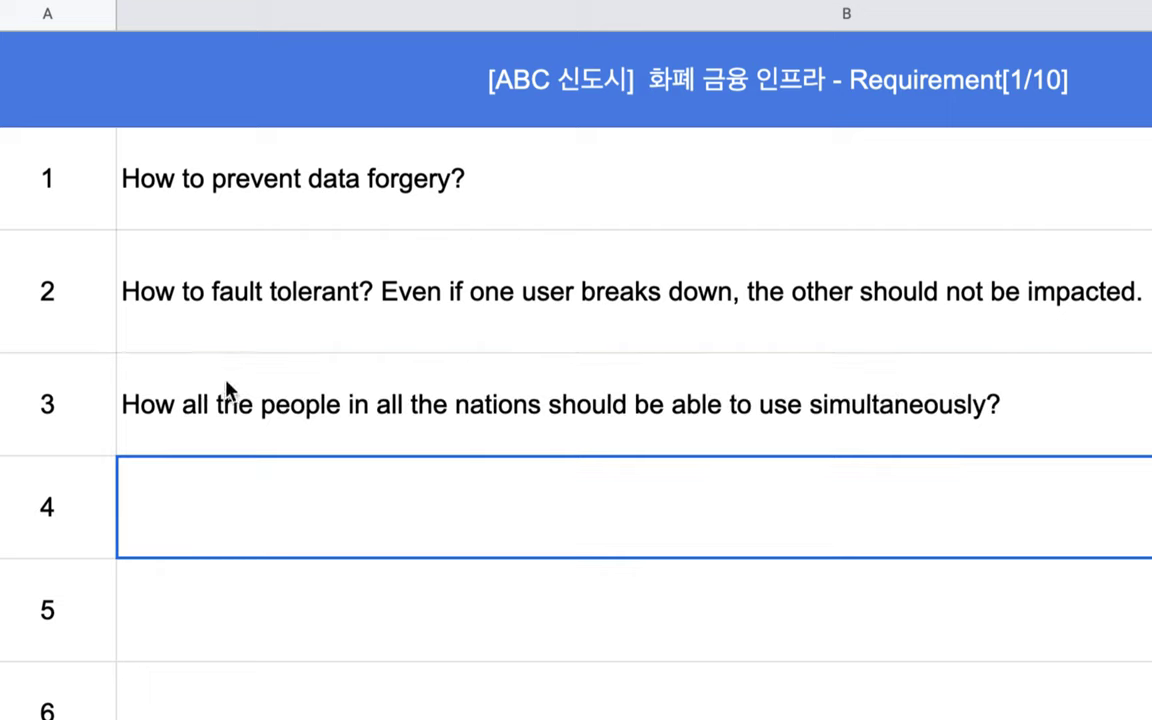
Step: Append the sentence "Unique id for each person." to the end of the requirement in B4
click(1047, 401)
double_click(1047, 401)
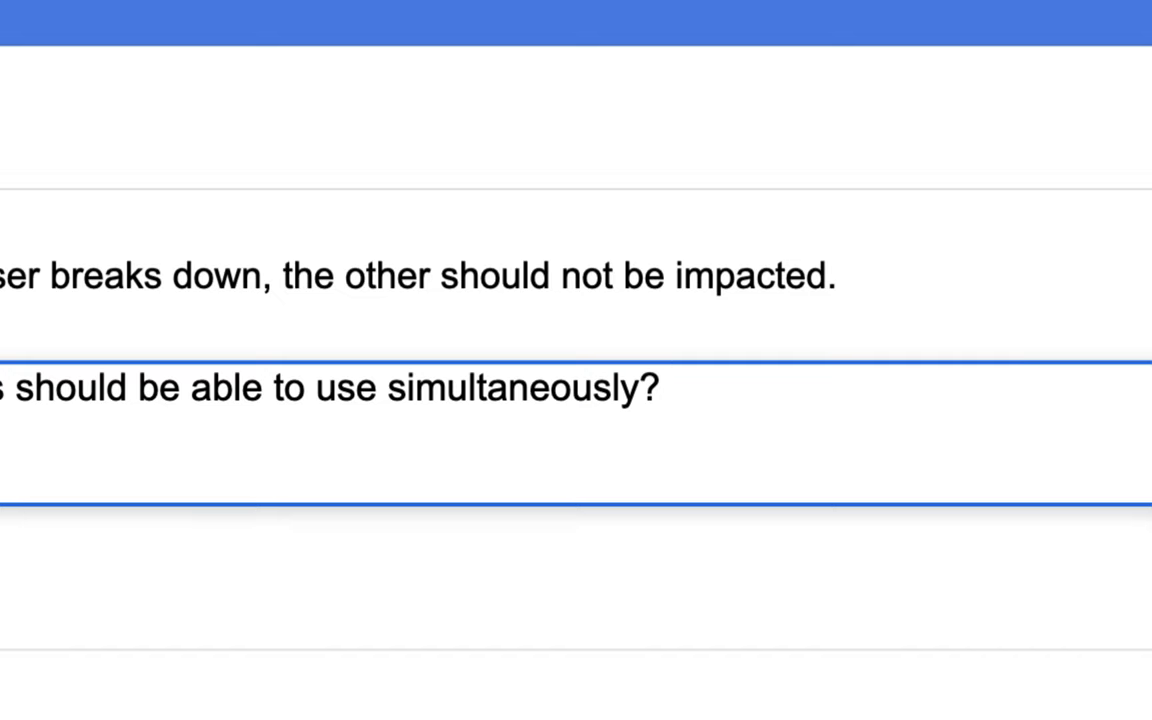
text(Unique id fo)
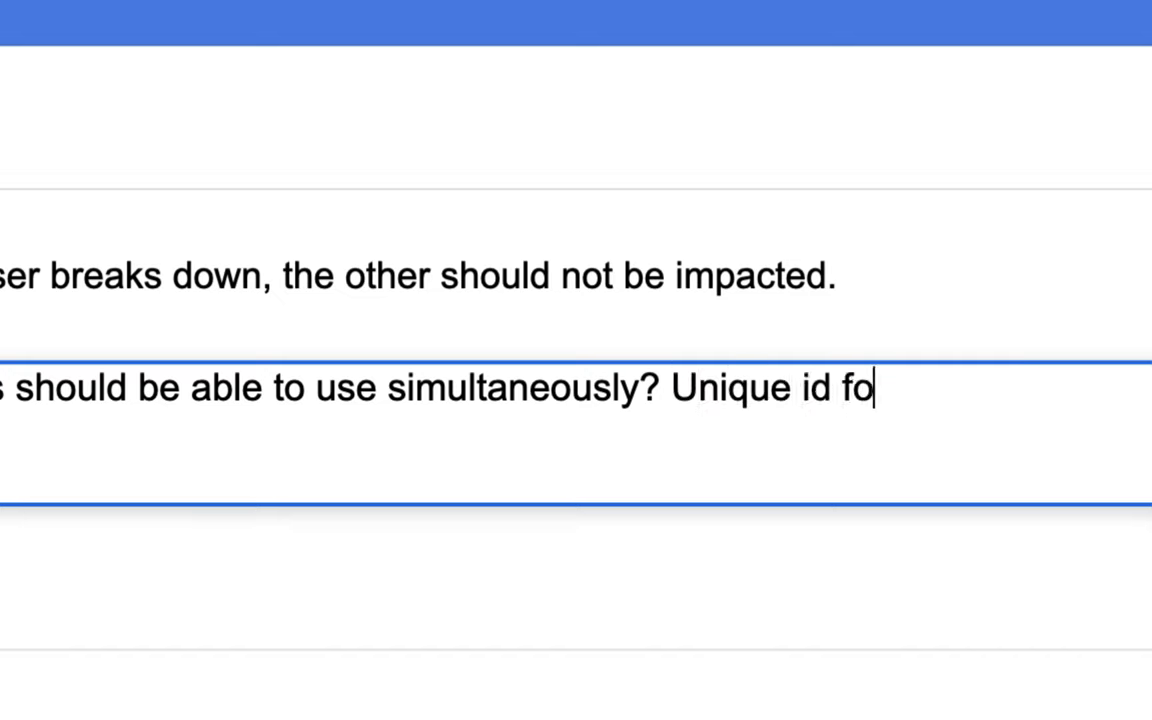
text(r each ci)
key(BackSpace)
key(BackSpace)
text(person.)
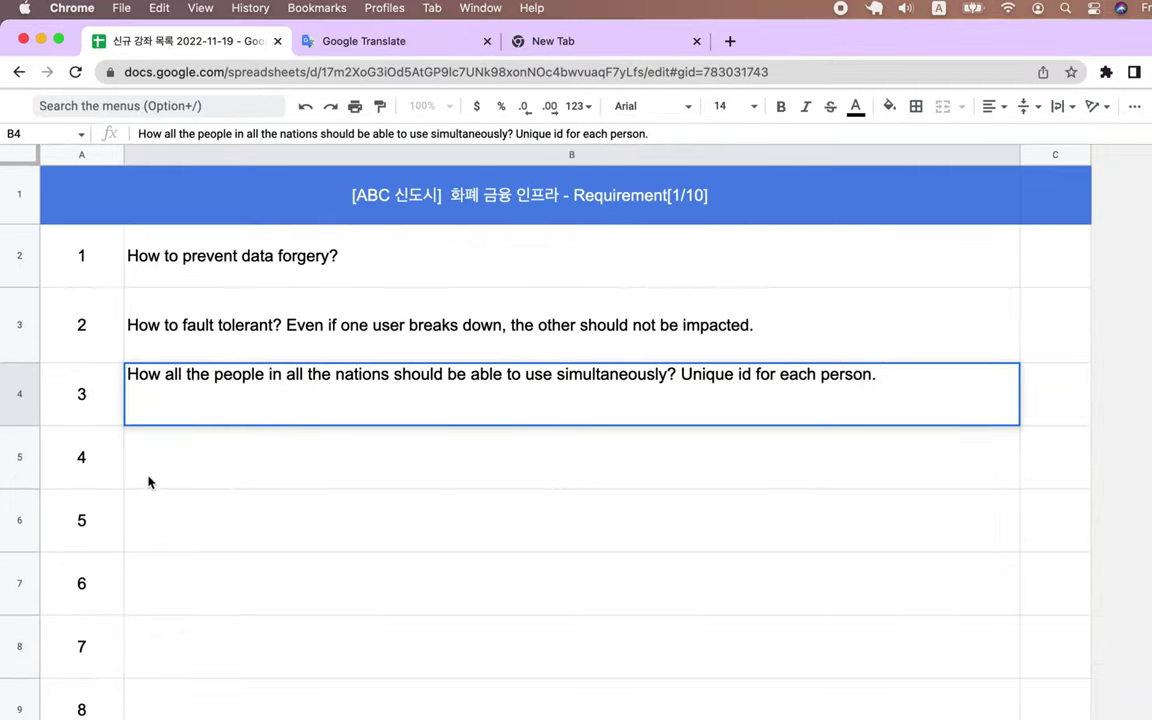
key(Return)
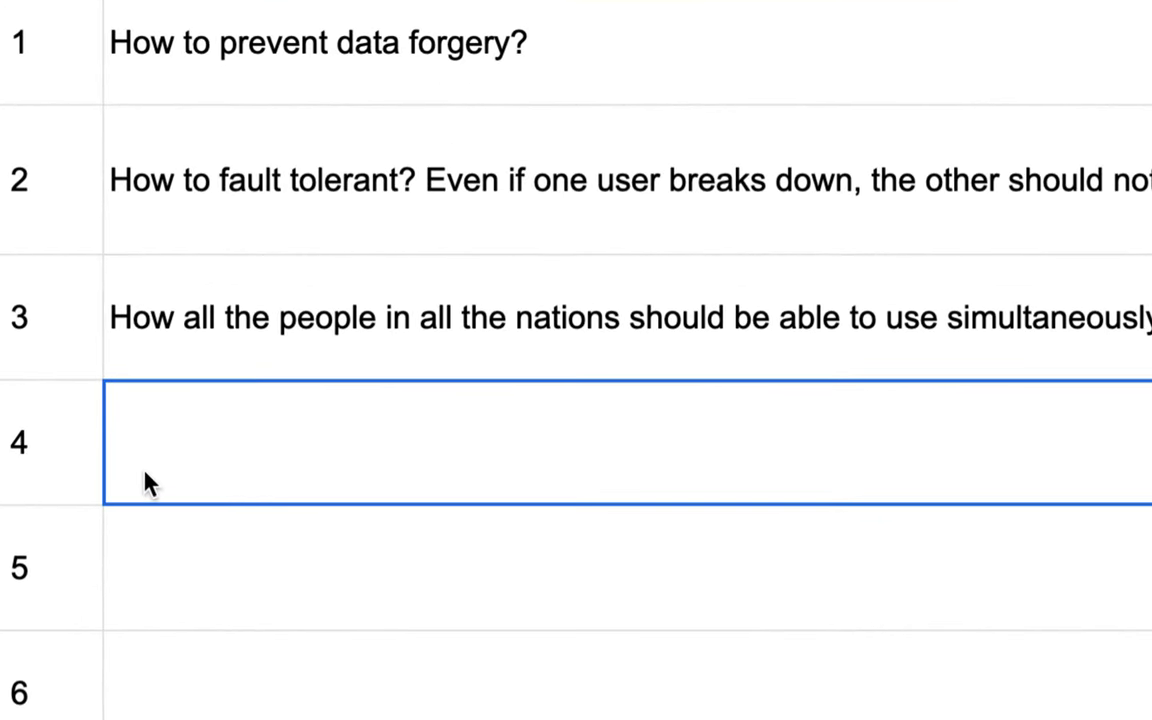
Step: Write "How to prevent data bottle-neck?" as the fourth requirement in B5
double_click(177, 419)
text(How to prevent )
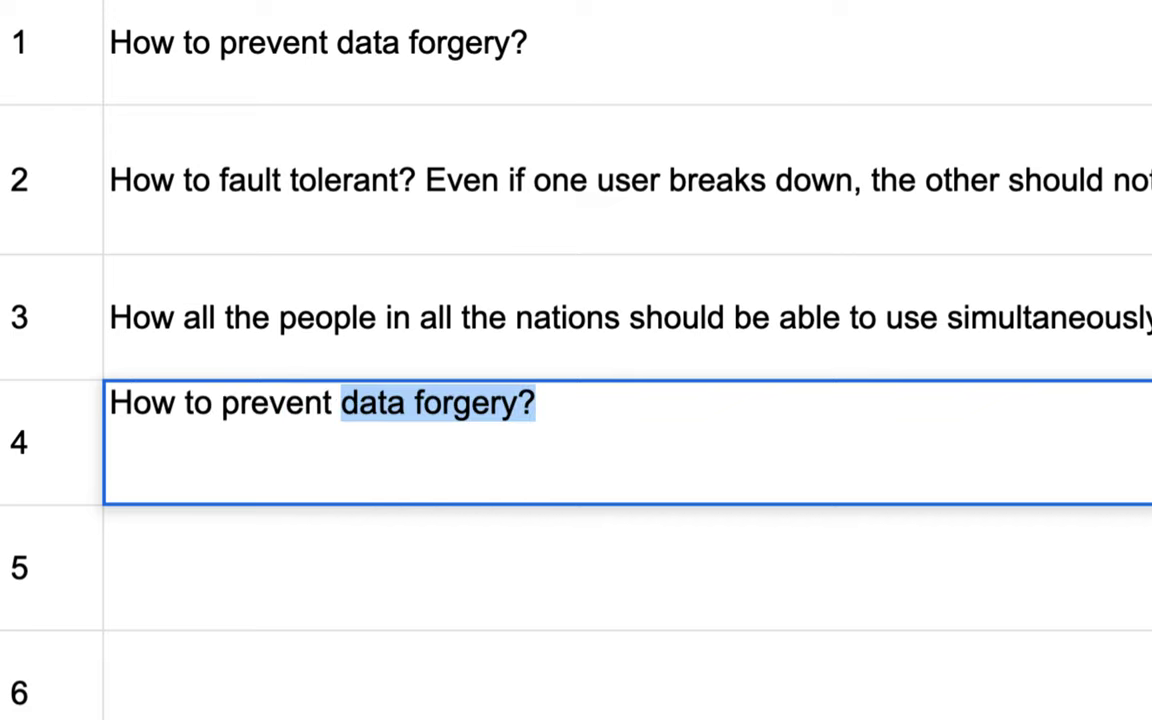
text(data bottle-)
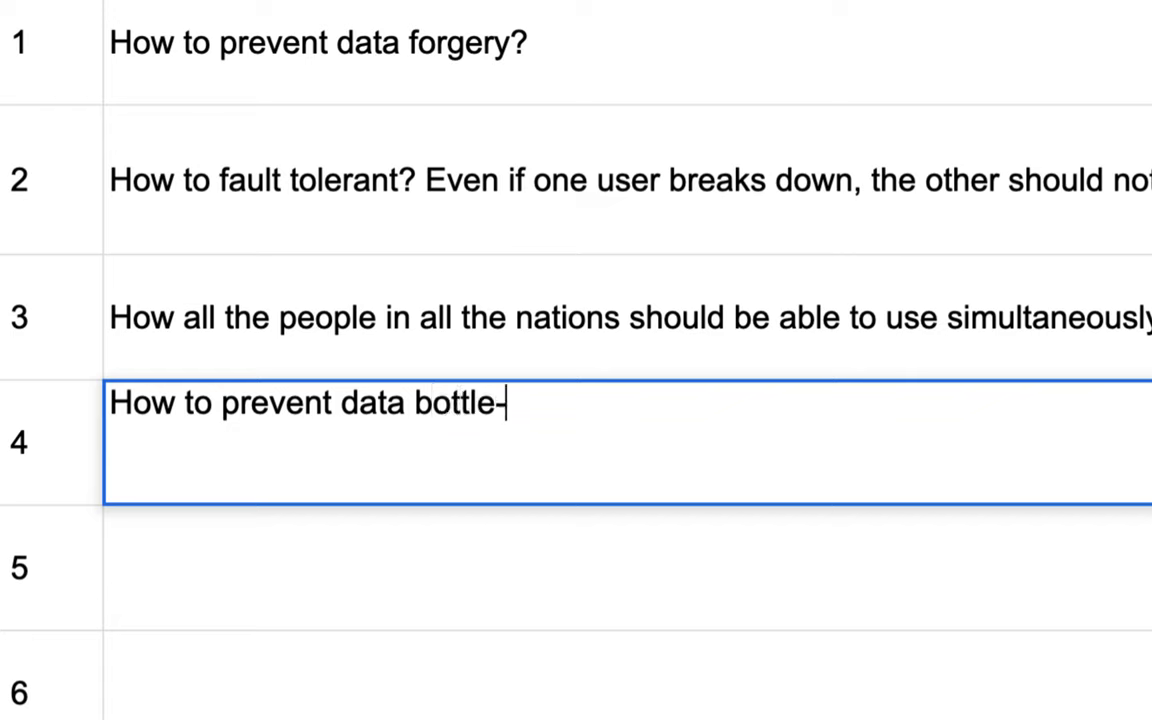
text(neck?)
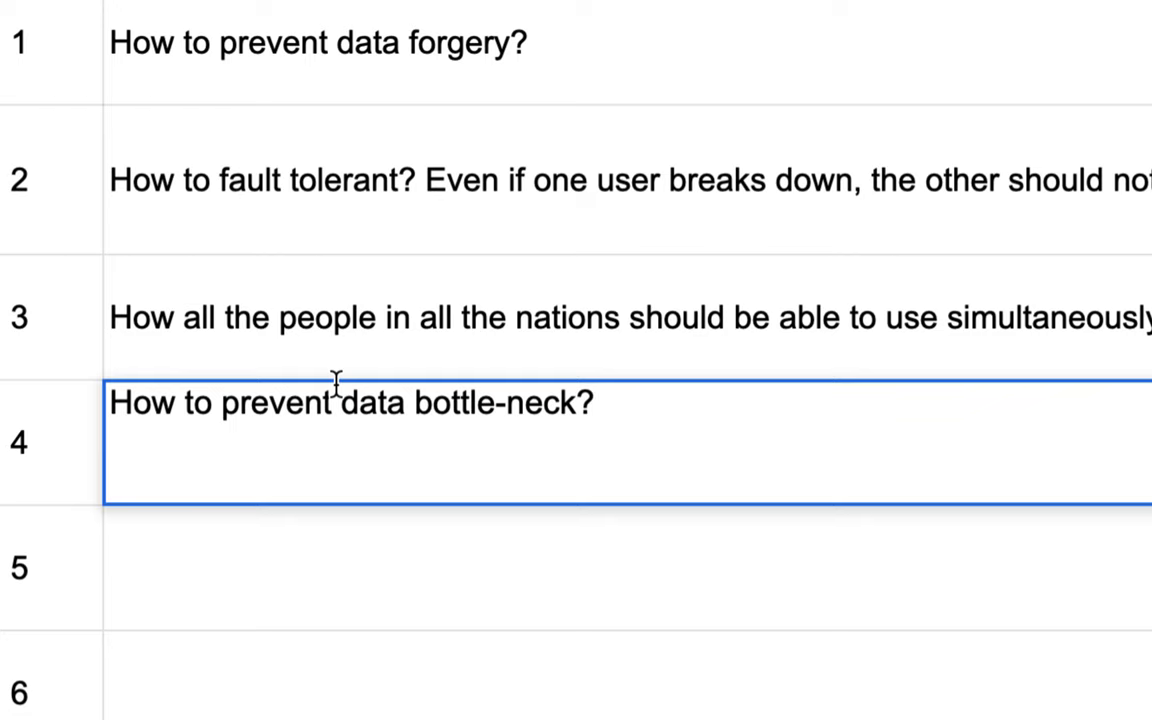
Step: Write "How to provide secure web interface?" as the fifth requirement in B6
click(167, 543)
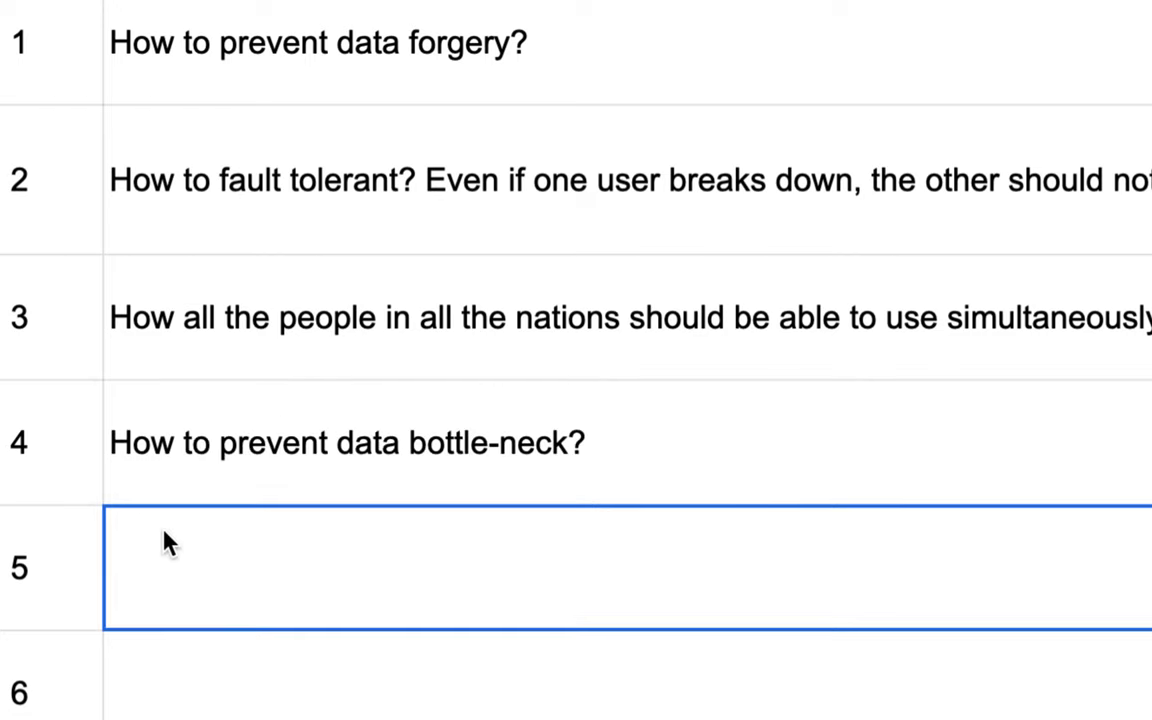
text(H)
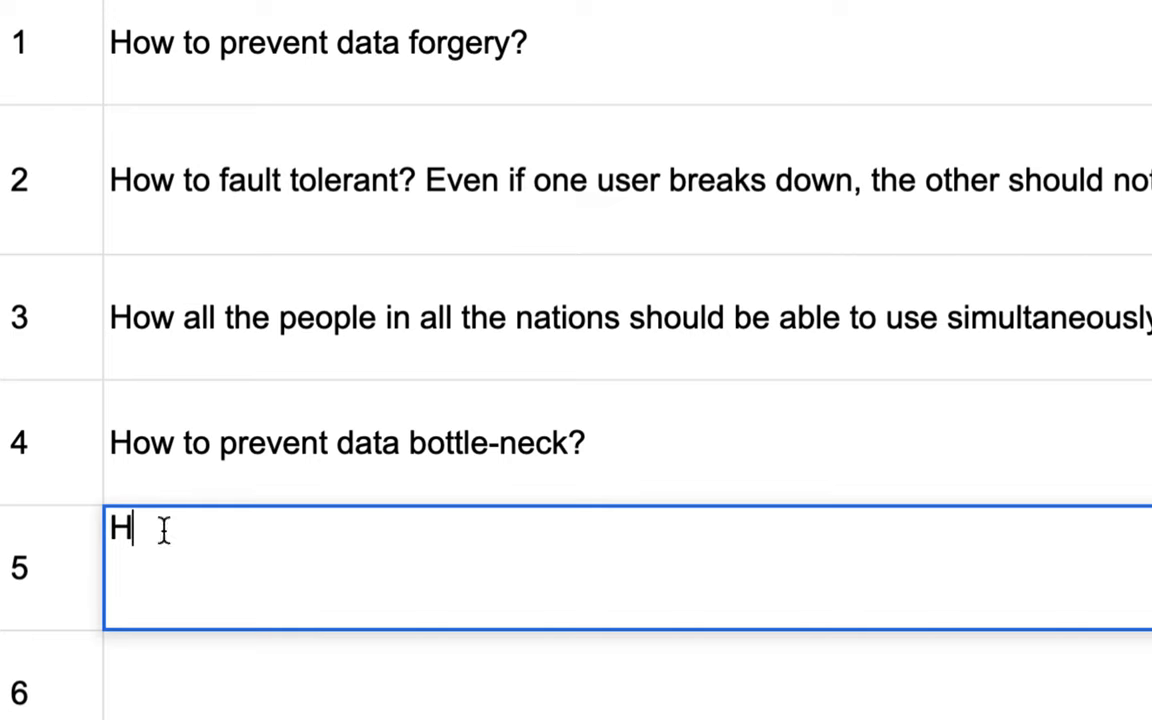
text(ow to provide secure web i)
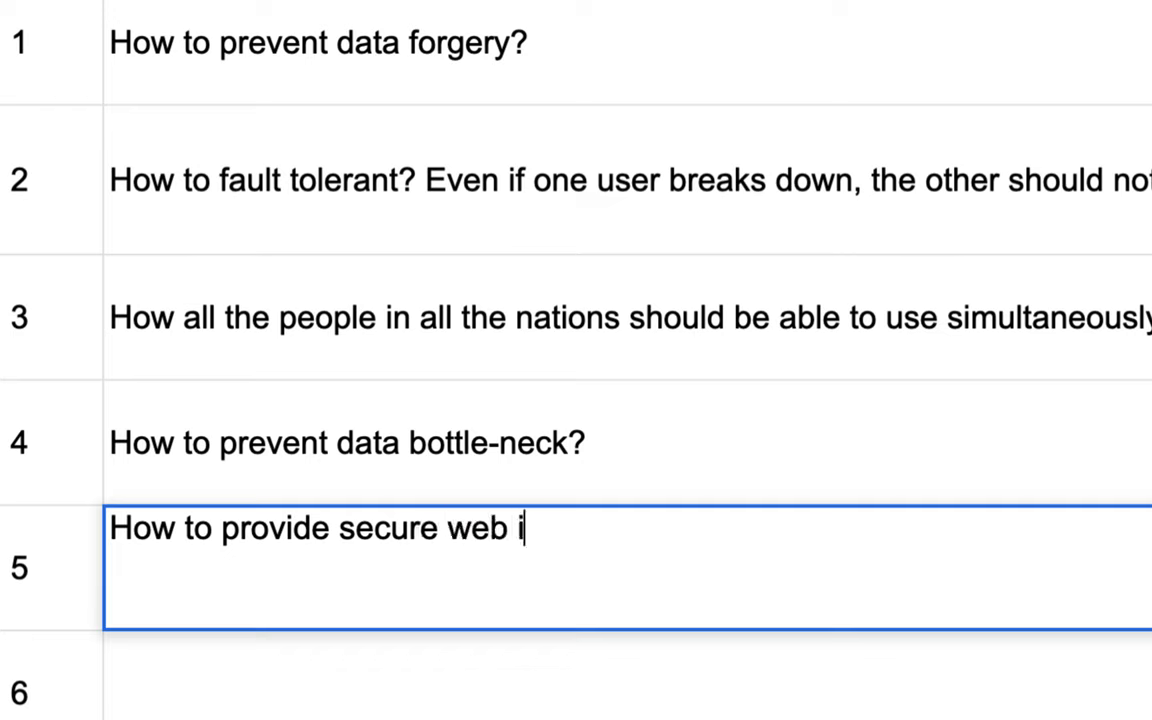
text(nterface)
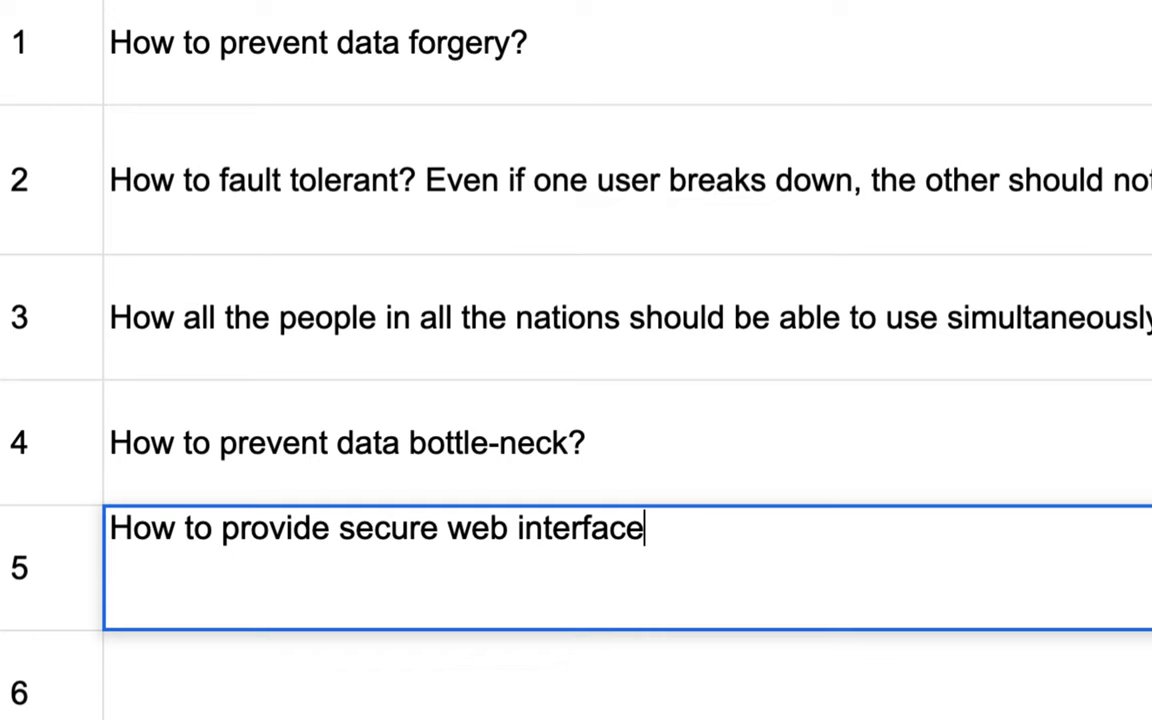
text(?)
Step: Insert "and connection" before the question mark in B6 and commit the cell
drag(342, 527, 543, 527)
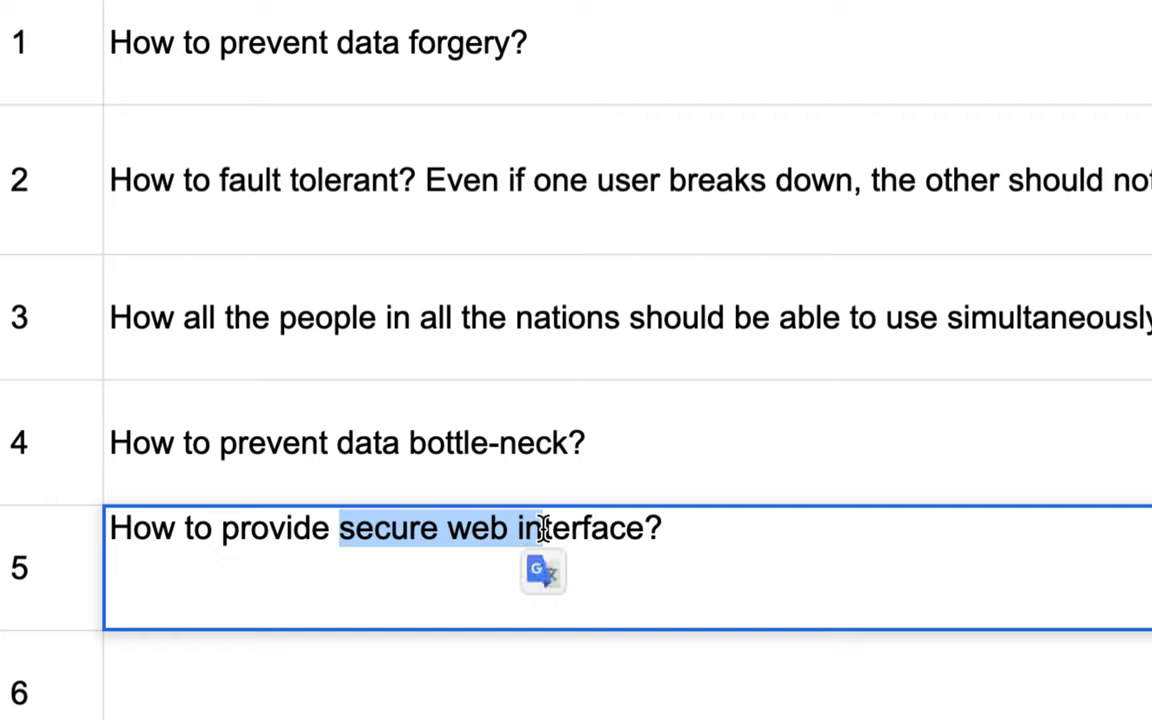
click(648, 527)
text(and connect)
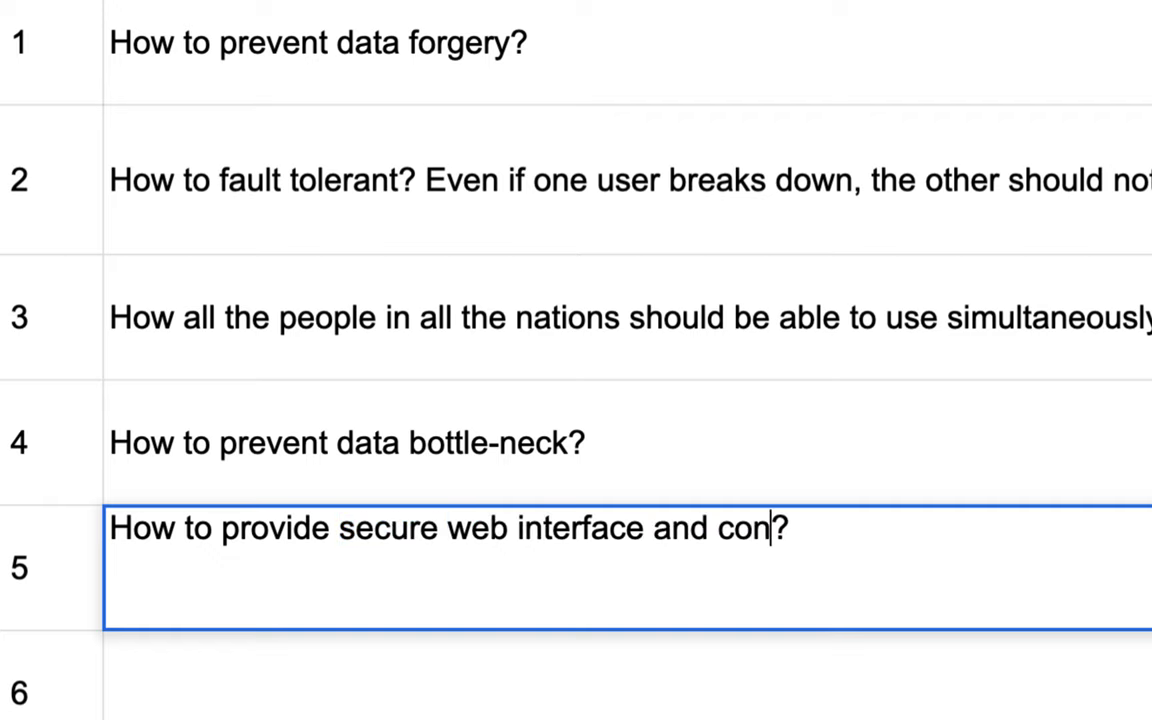
text(ion)
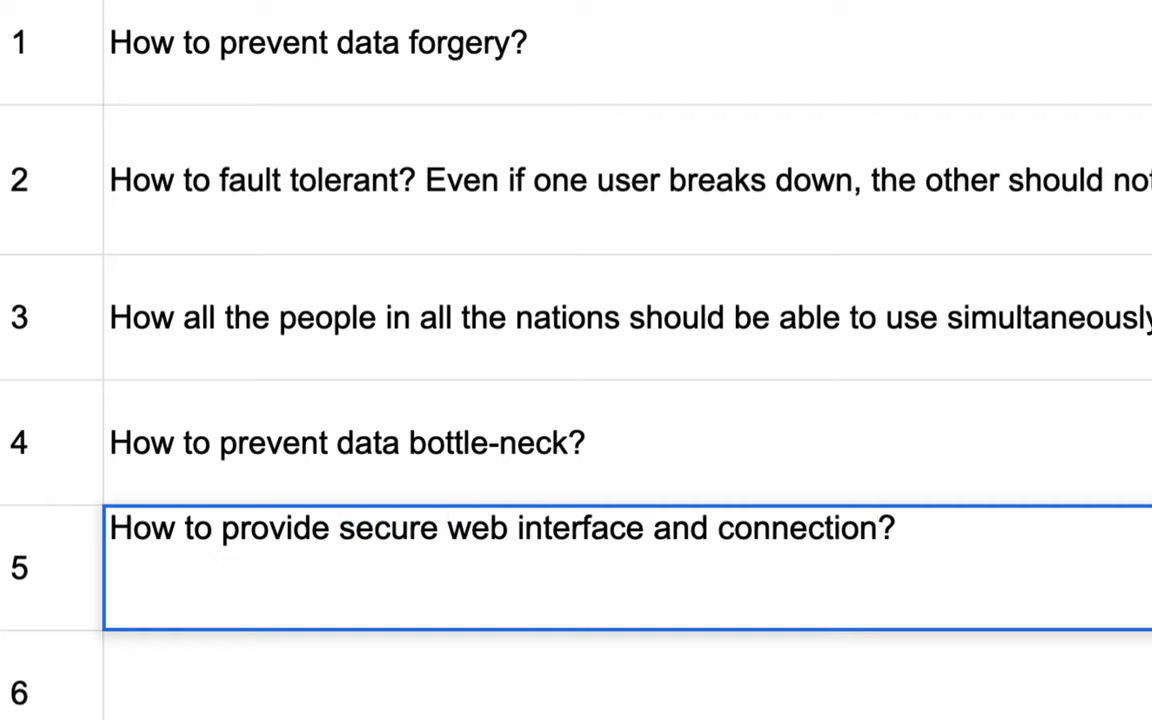
click(665, 474)
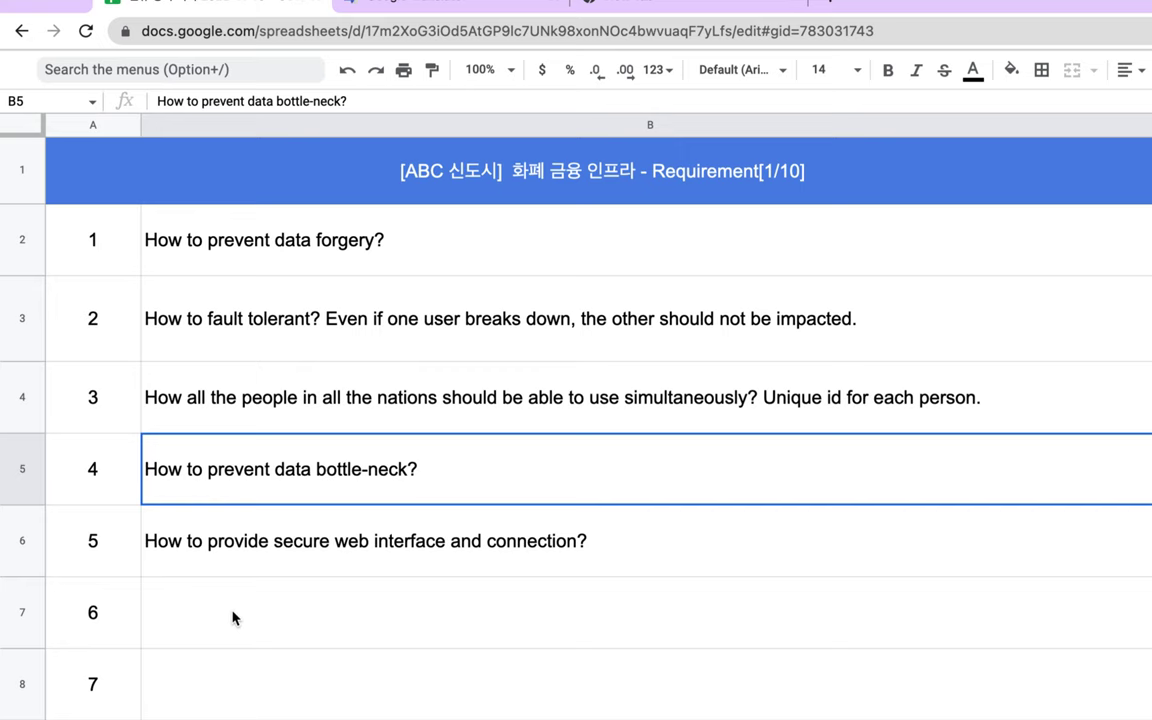
Step: Write "How to make the system operate without human intervention?" as the sixth requirement in B7
scroll(126, 648, down, 2)
scroll(126, 648, down, 1)
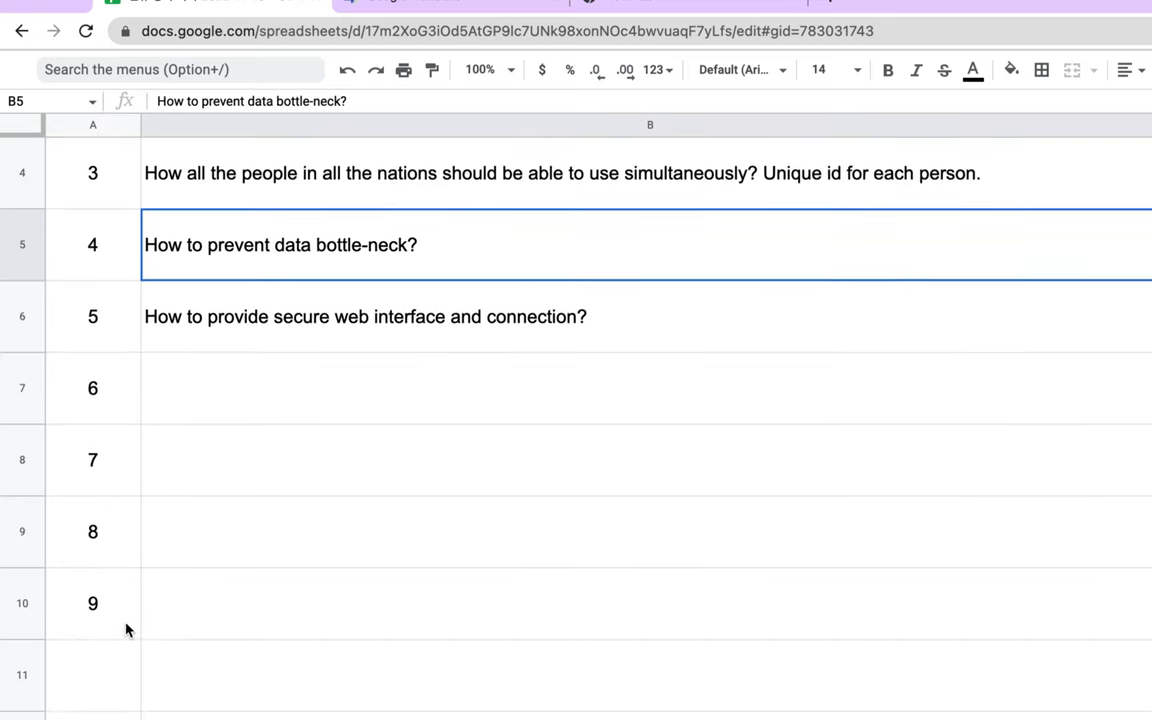
click(218, 408)
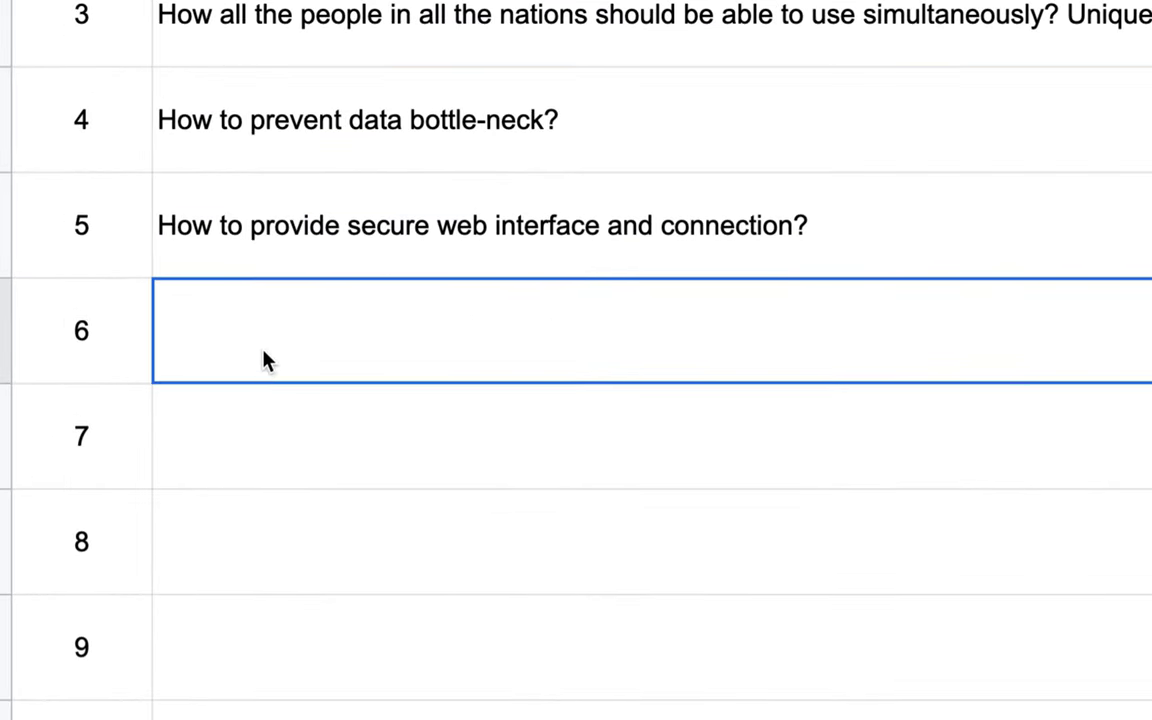
double_click(265, 358)
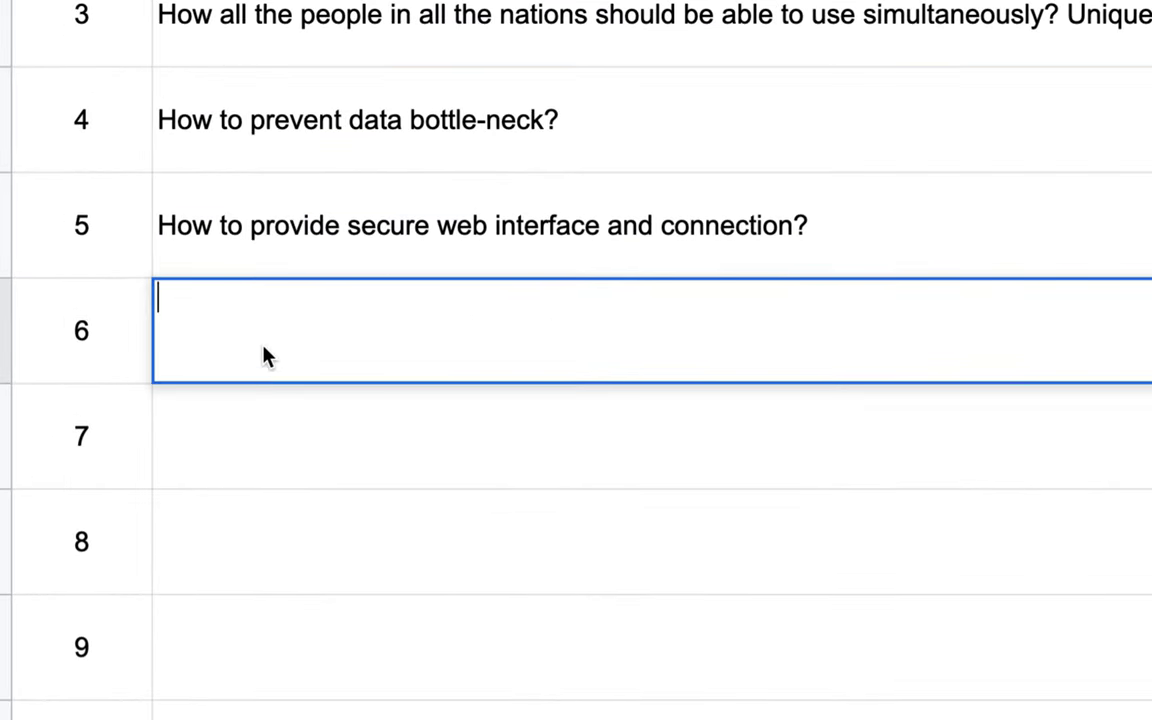
text(How to )
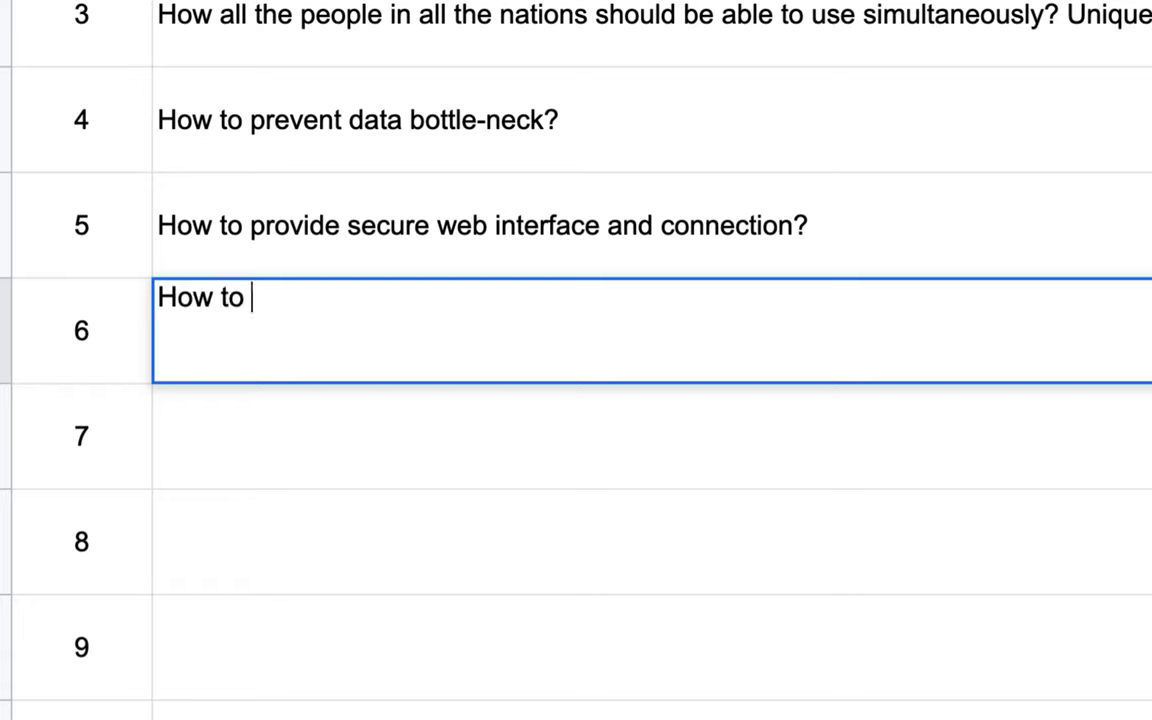
text(make )
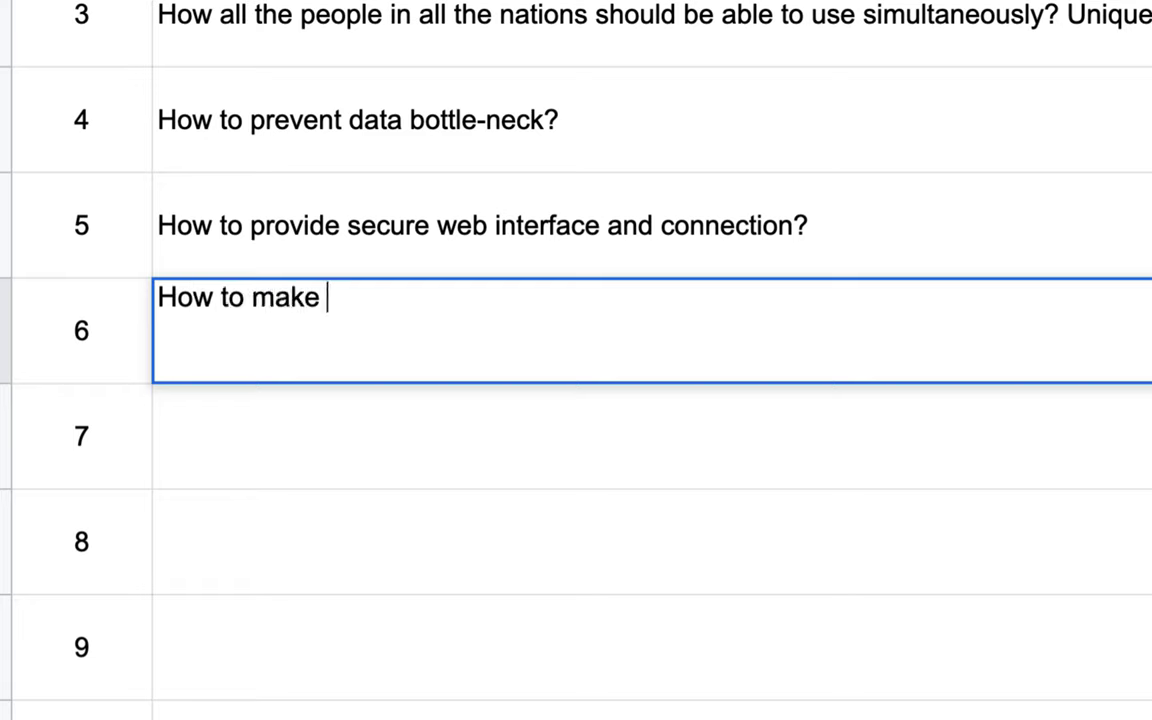
text(the system)
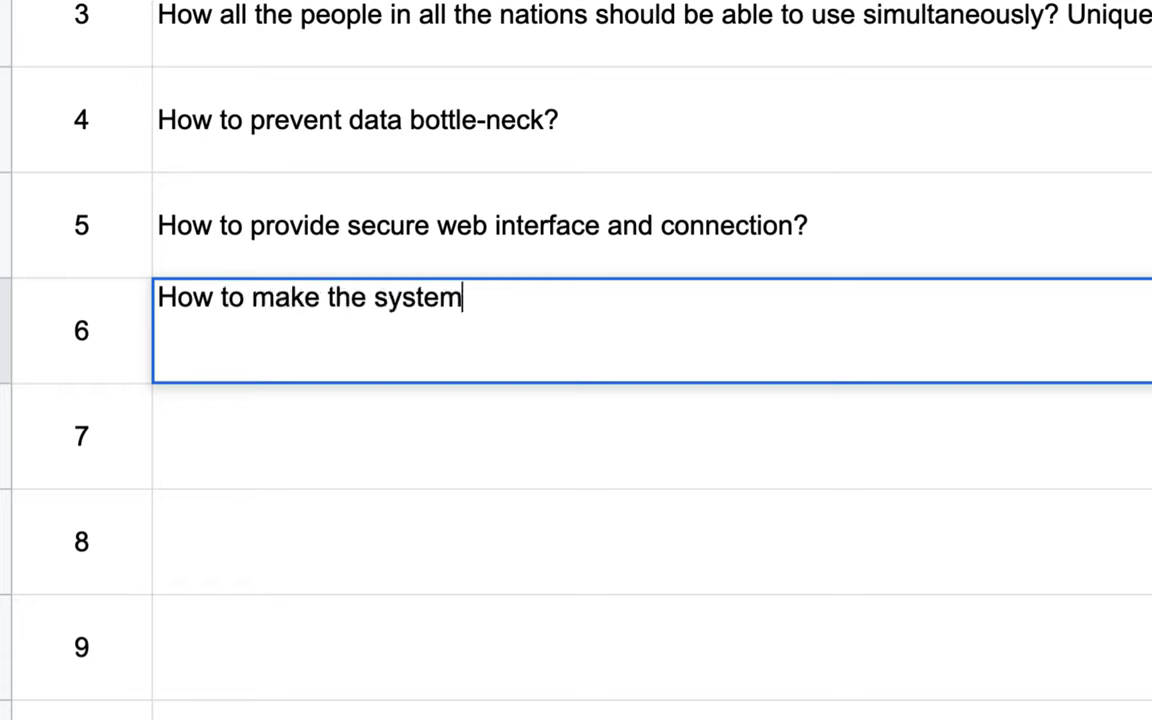
text( operate)
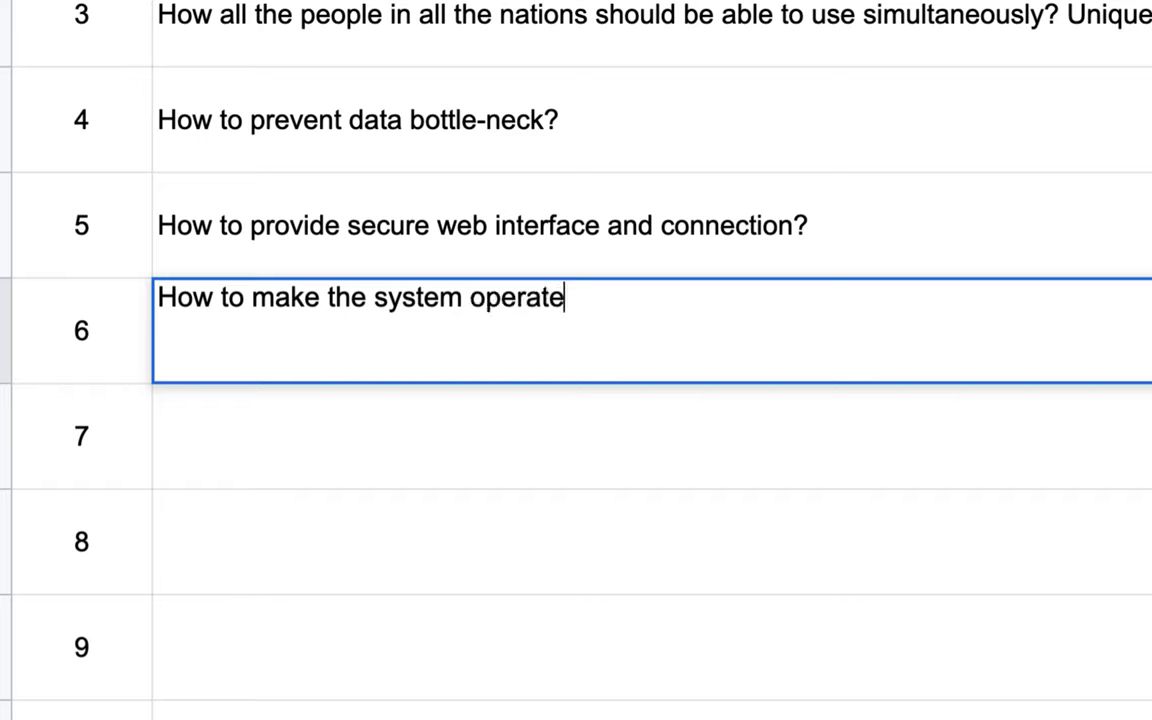
text( without hu)
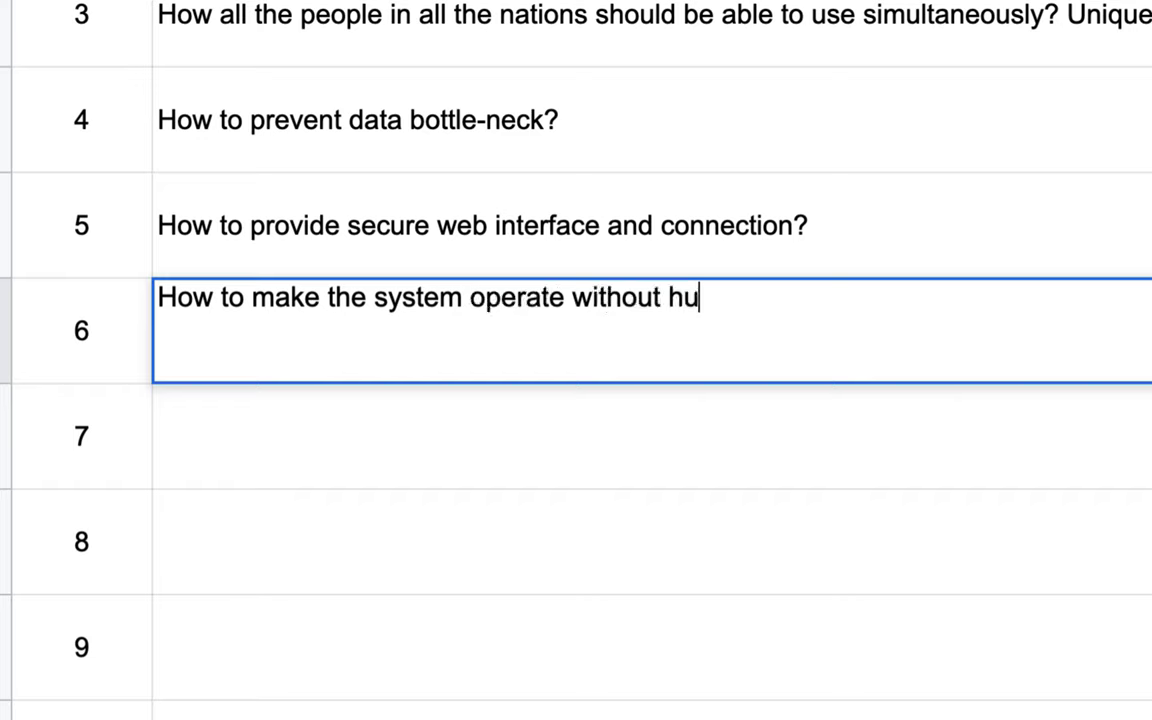
text(man inter)
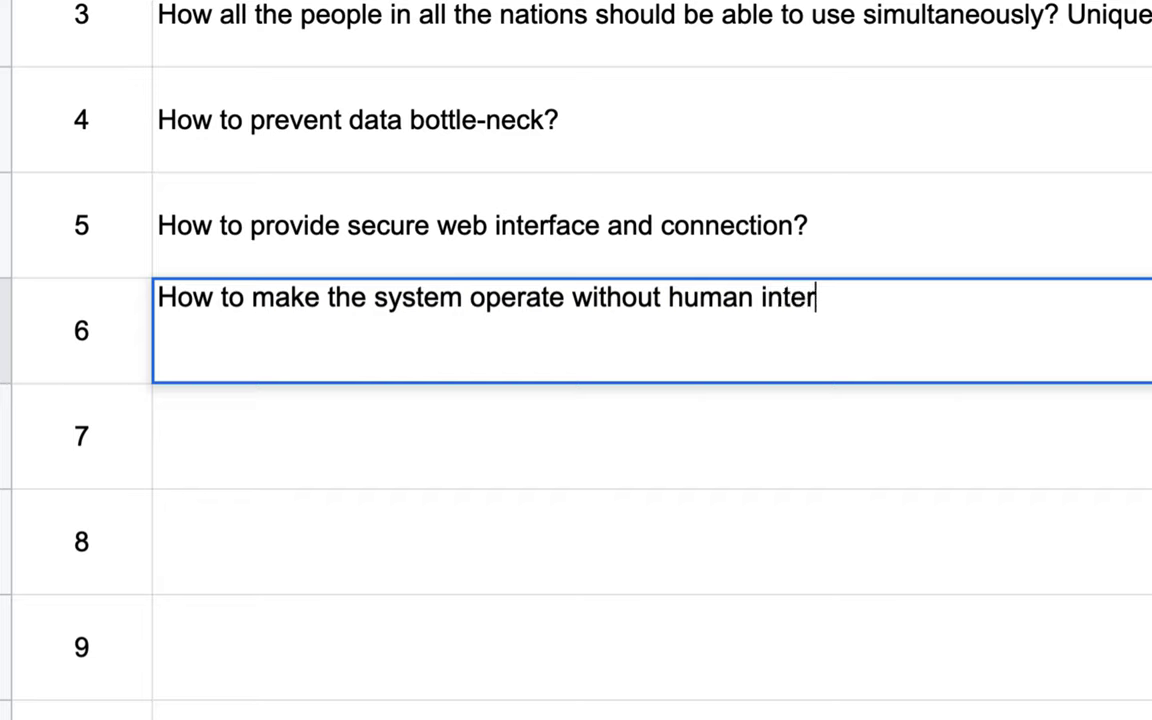
text(vention?)
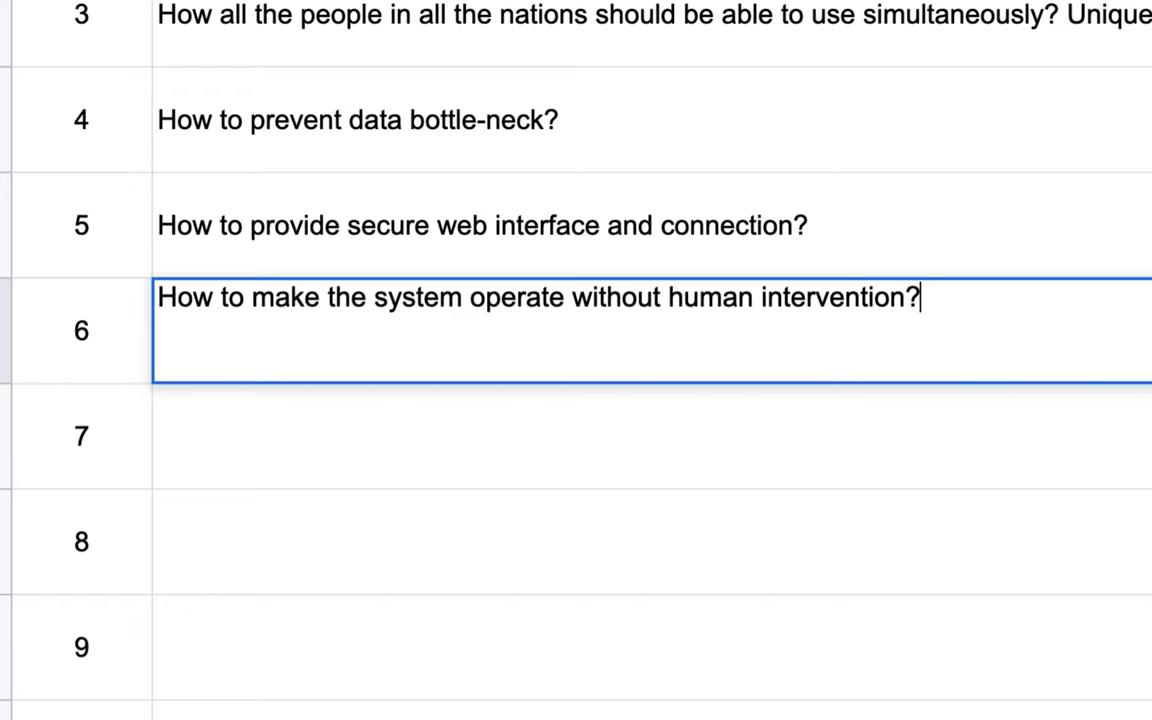
Step: Write "How to provide some currency which can be used by all the nations and all the people?" as the seventh requirement in B8
click(188, 437)
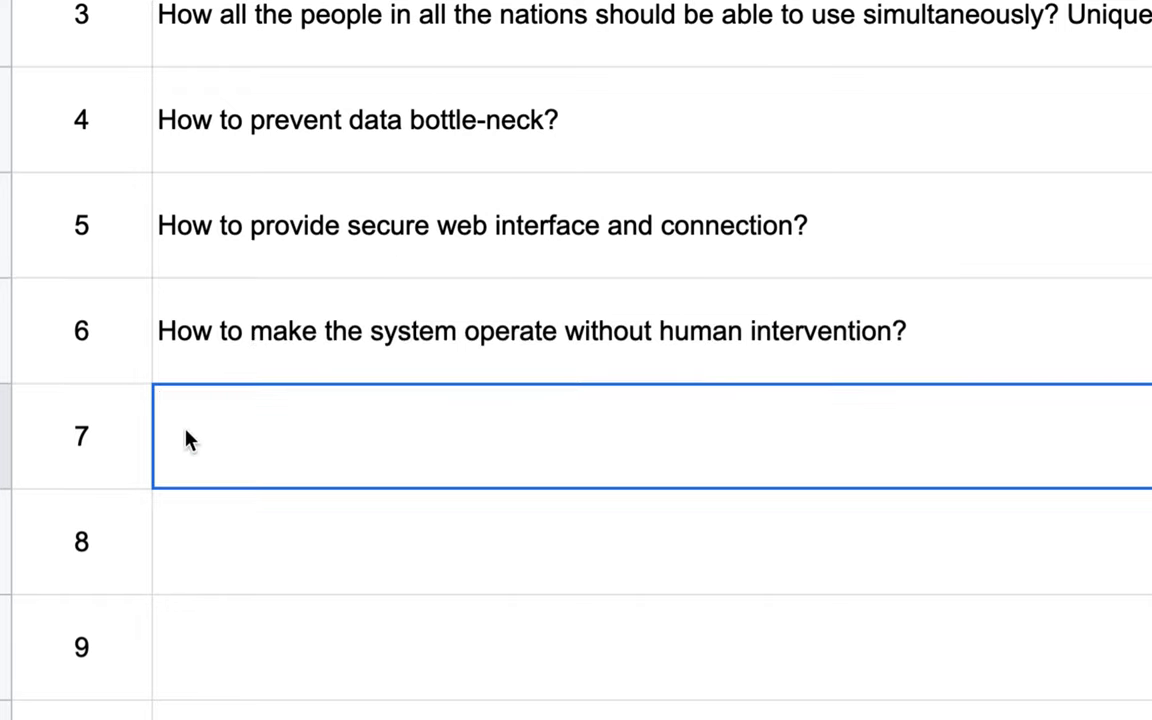
text(How to prov)
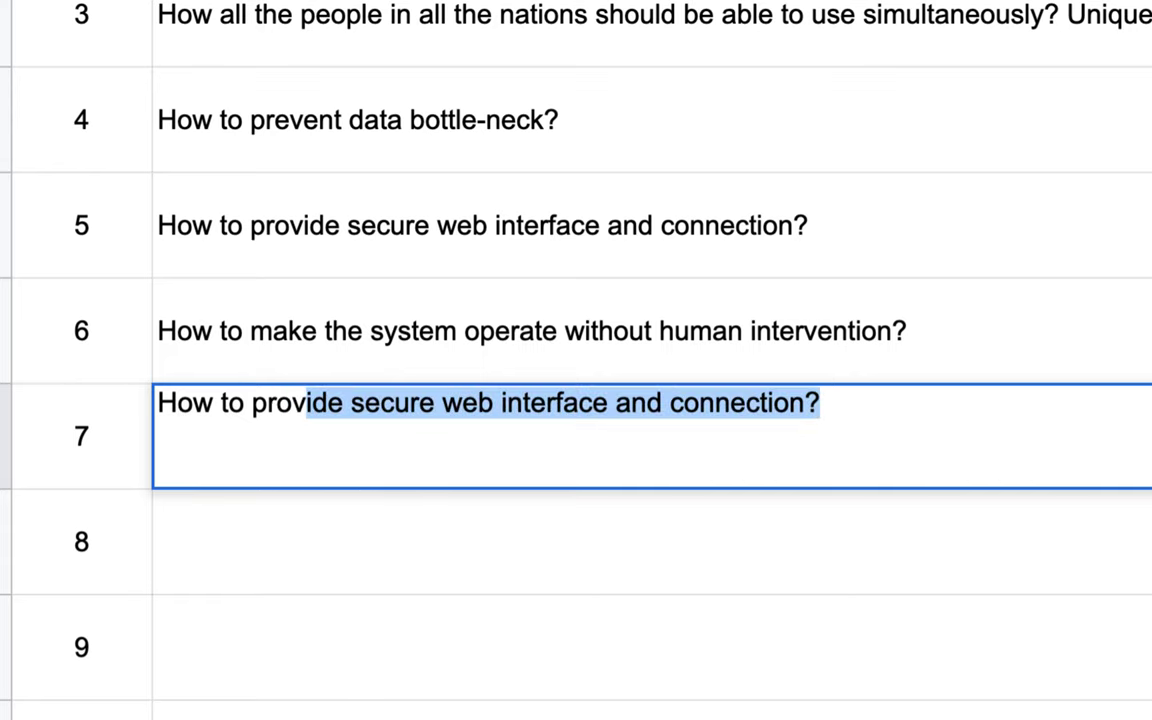
text(ide )
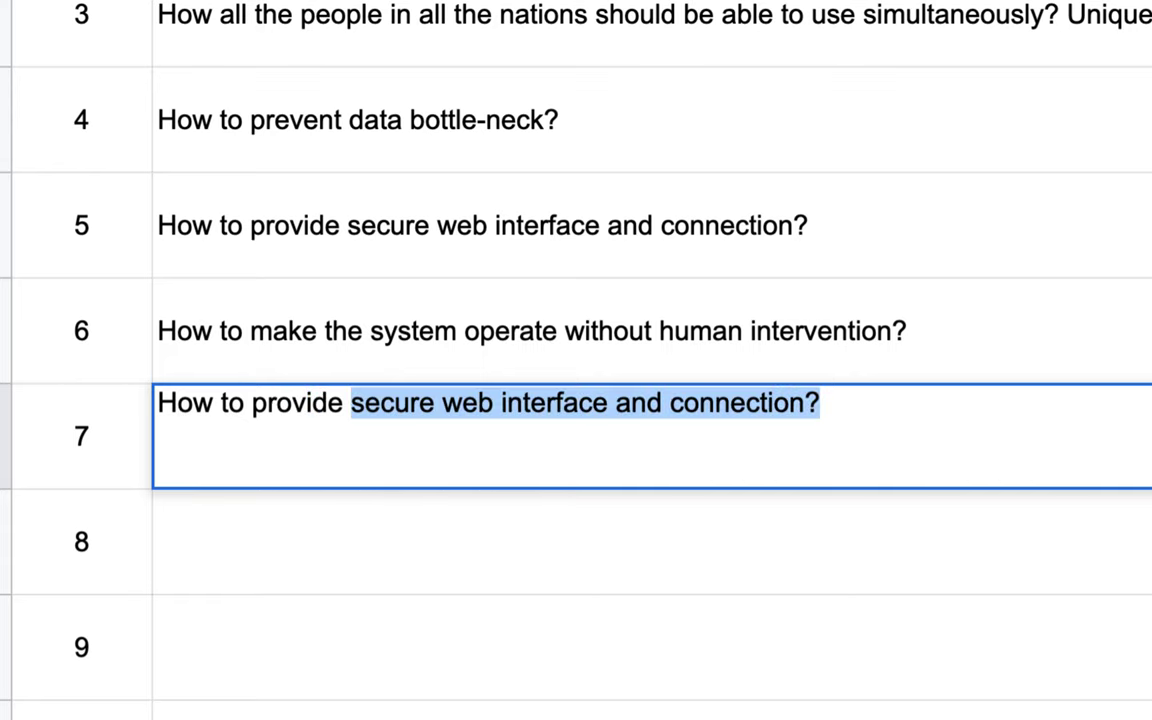
text(a)
key(BackSpace)
text(so)
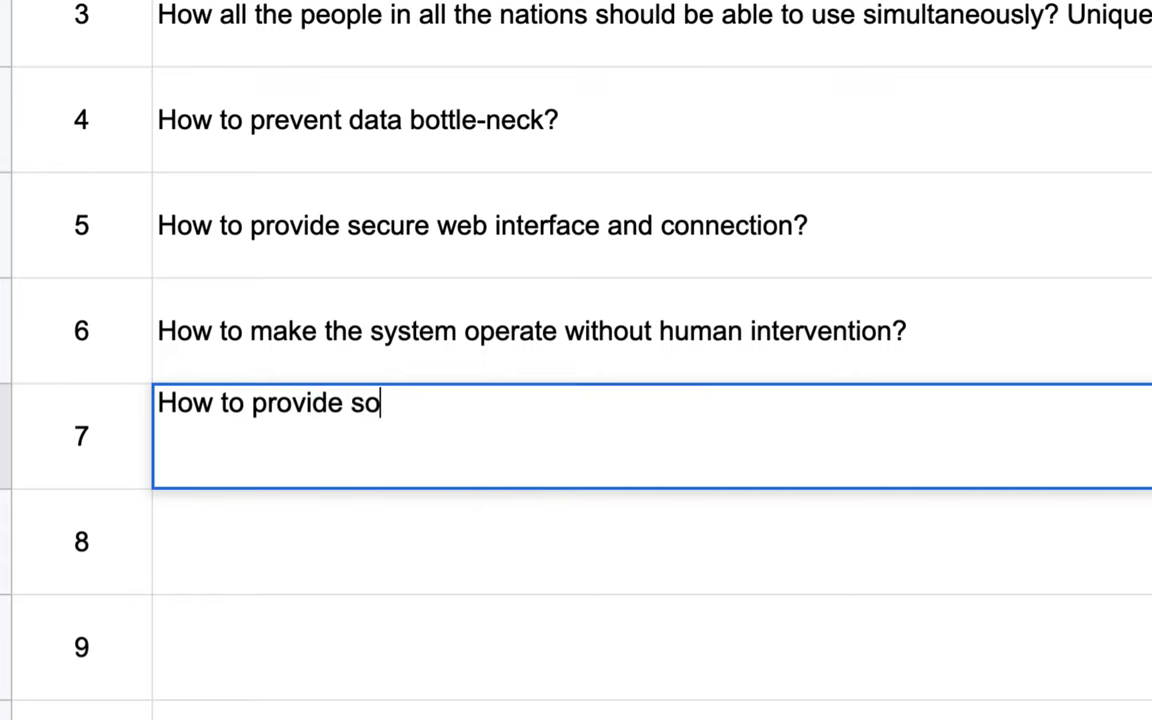
text(me currency)
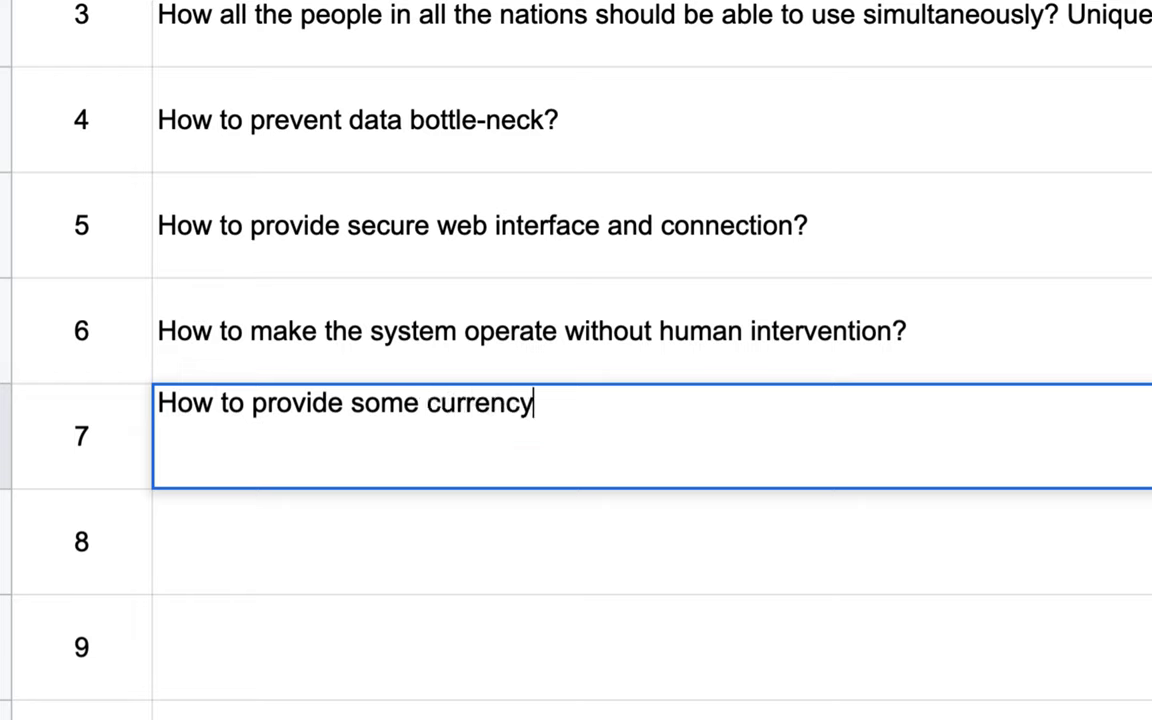
text( which can be )
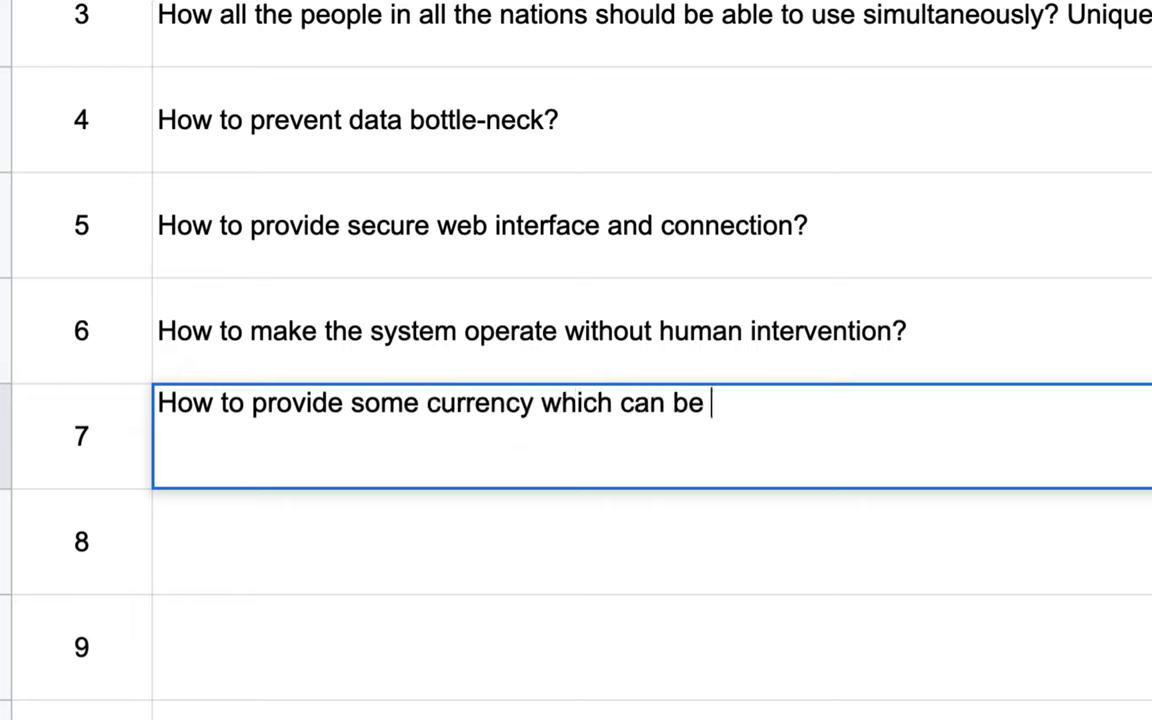
text(used by all )
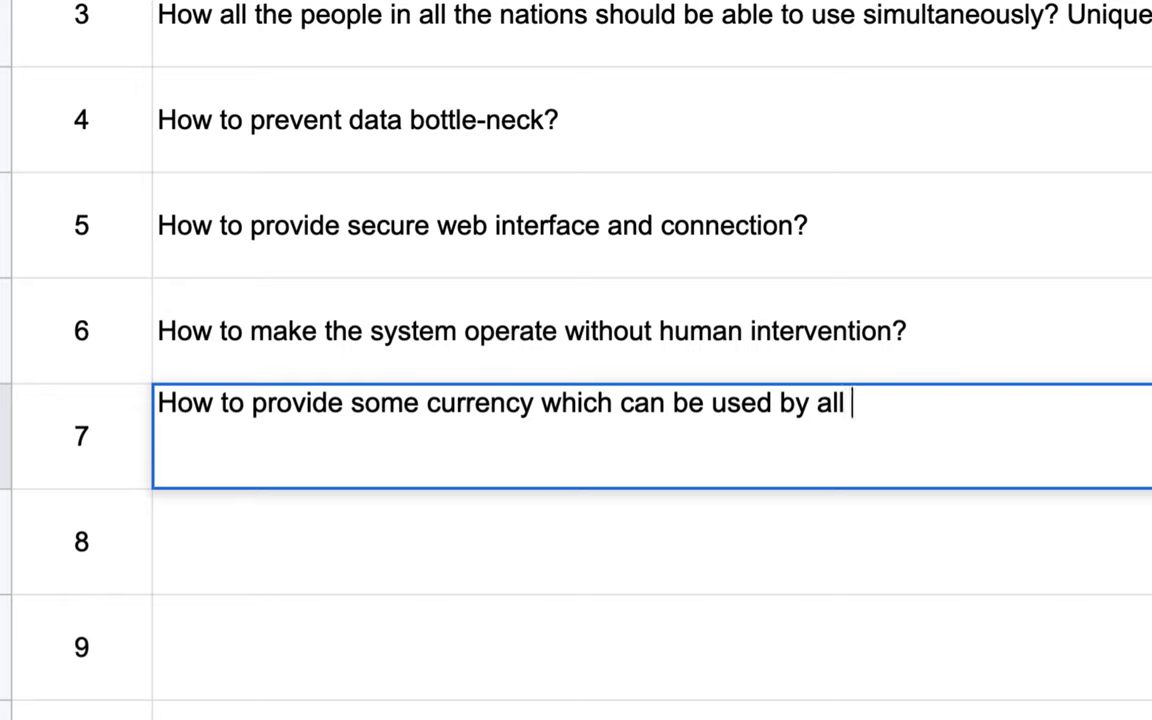
text(the nation)
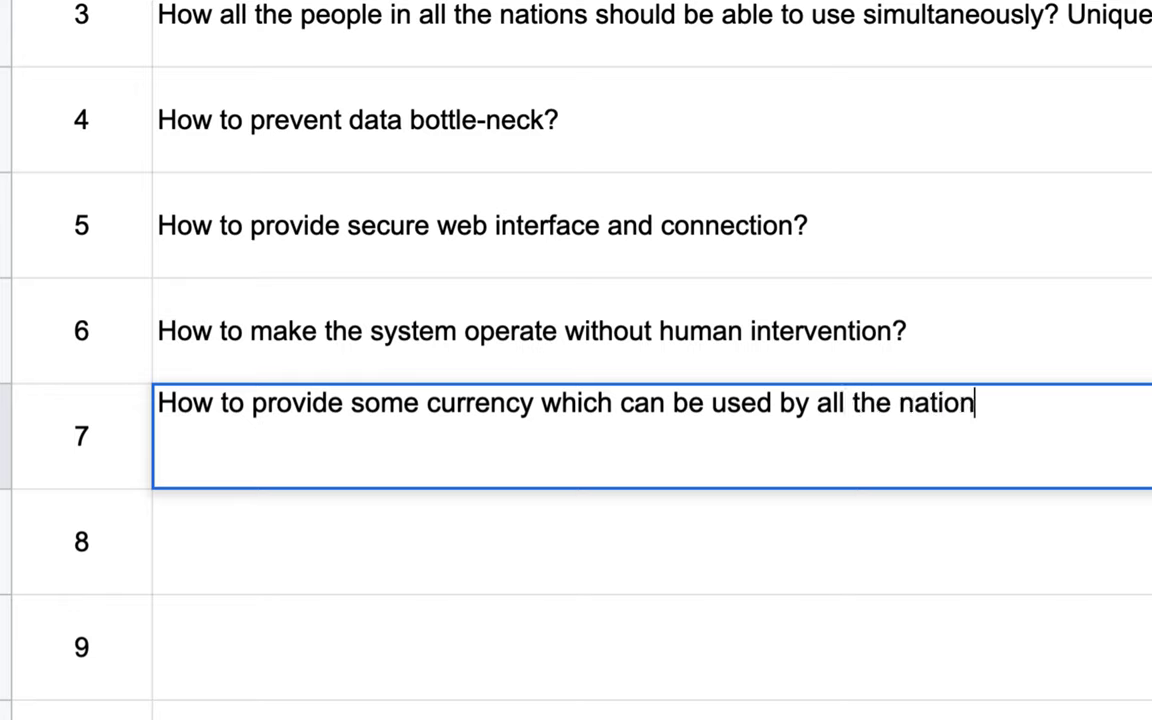
text(s and all)
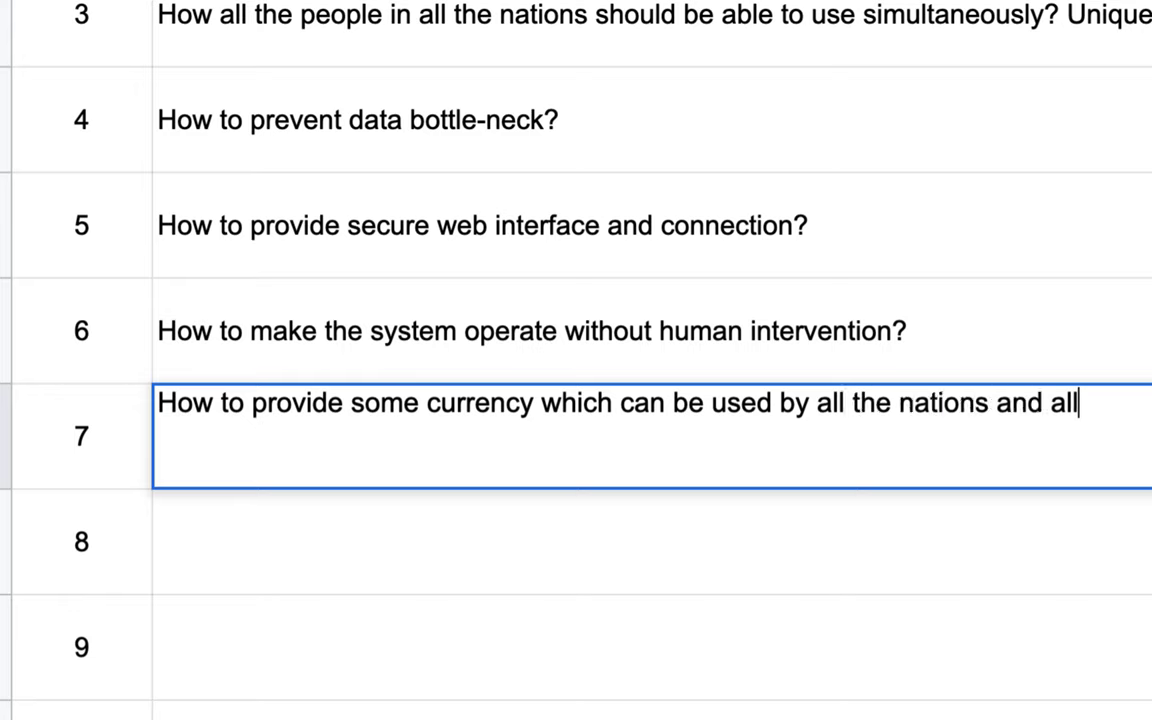
text( the pe)
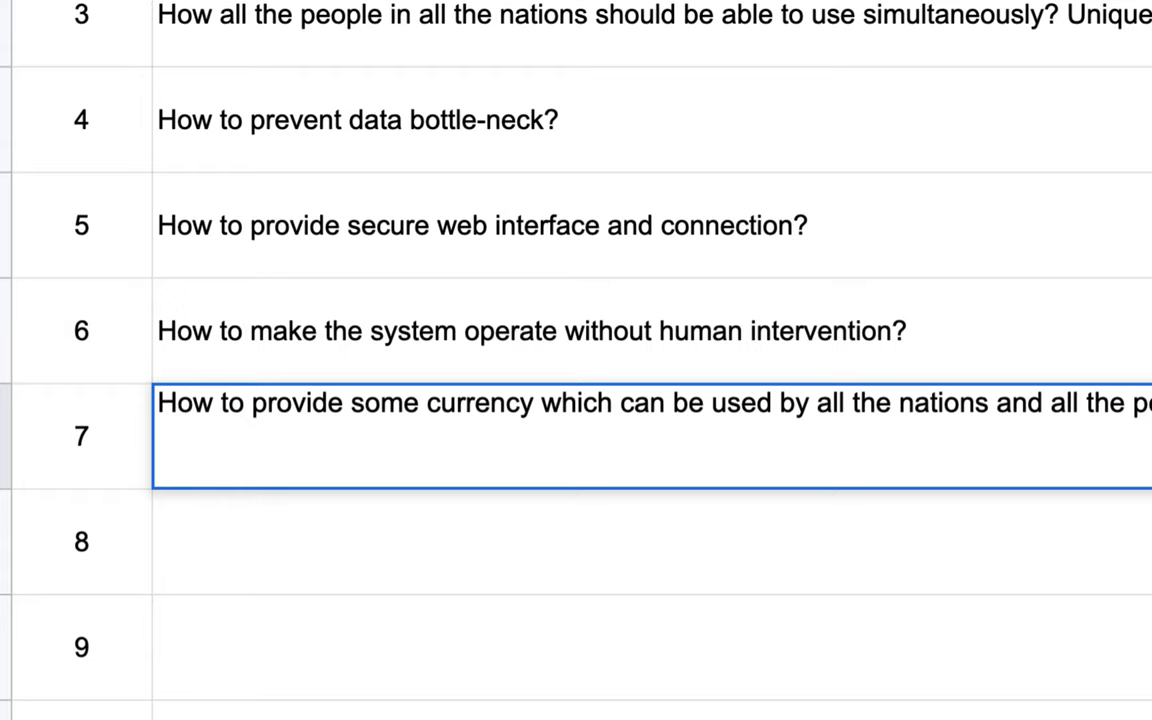
text(ople?)
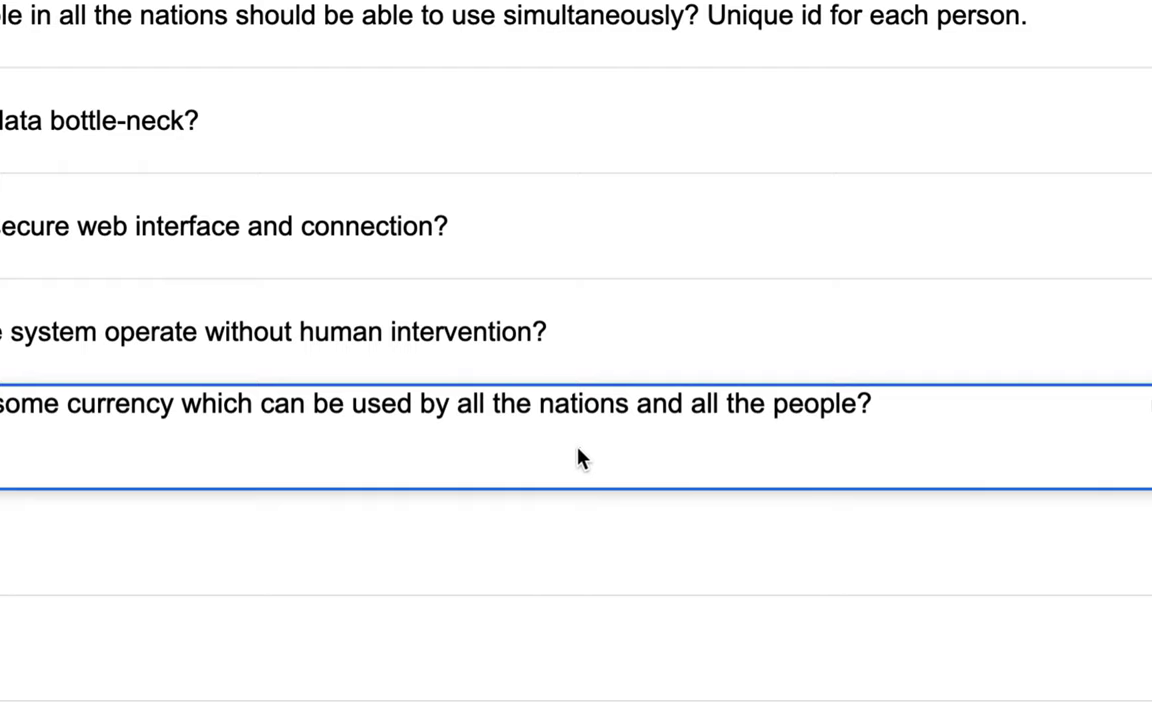
Step: Replace the word "some" before "currency" in B8 with "a specific kind of"
drag(226, 405, 408, 408)
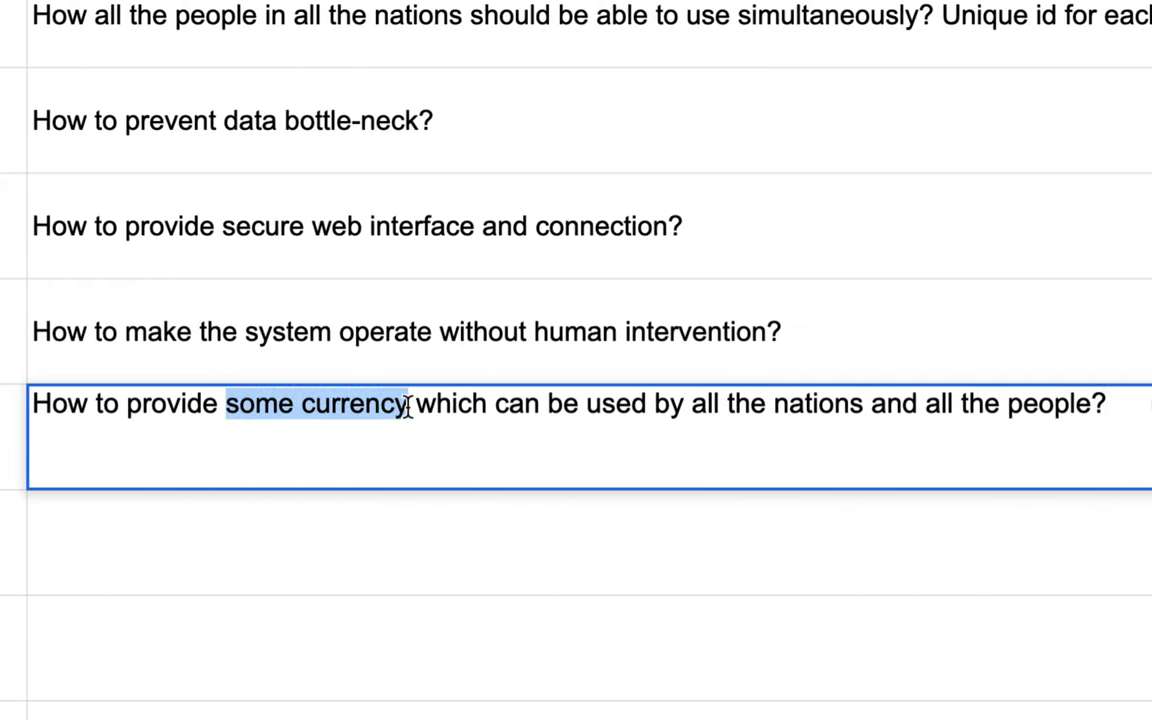
double_click(270, 406)
text(a s)
text(pecific)
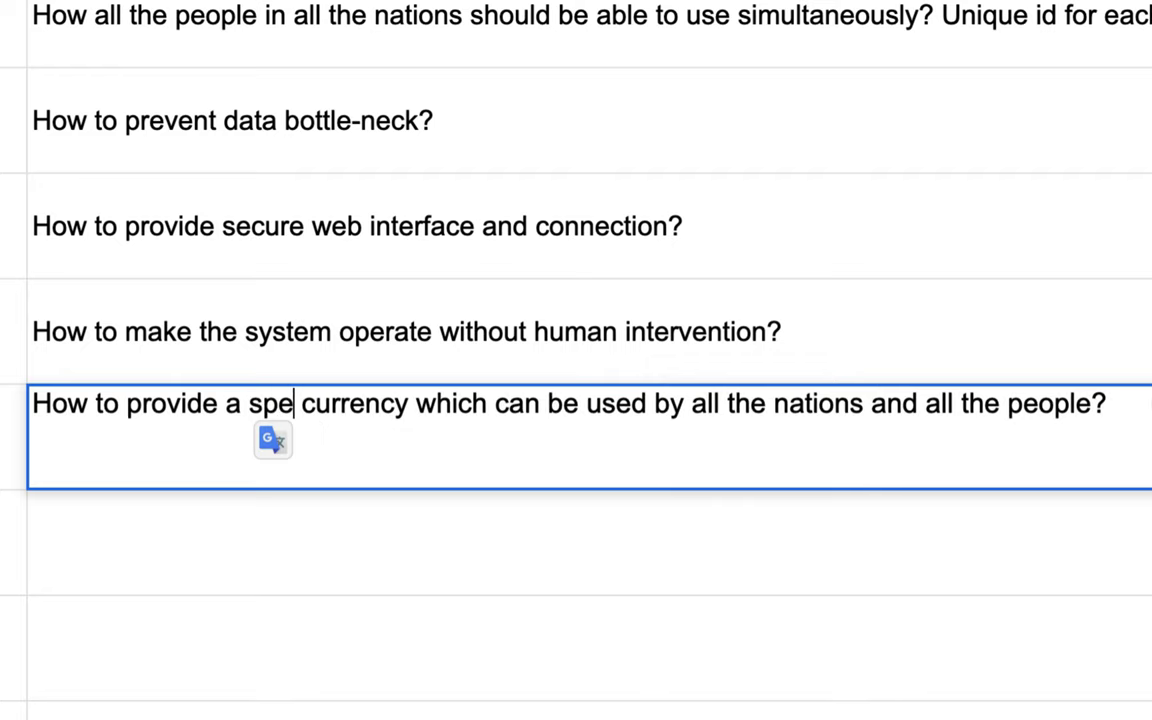
text( kind of)
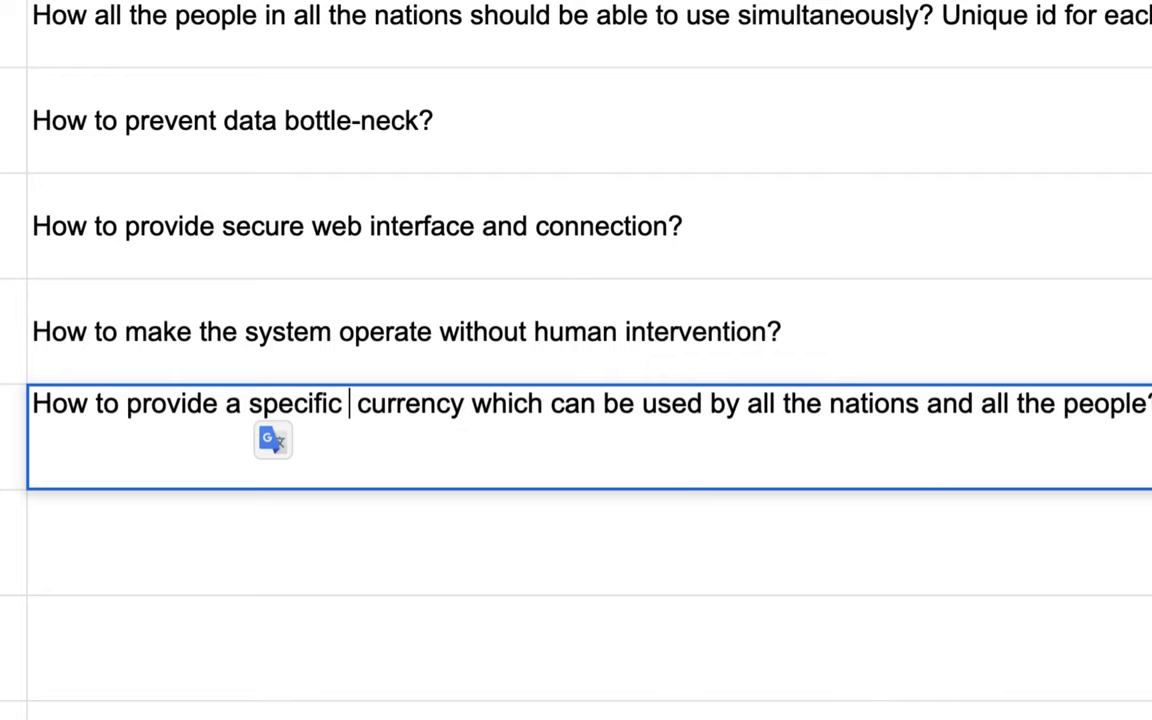
triple_click(480, 408)
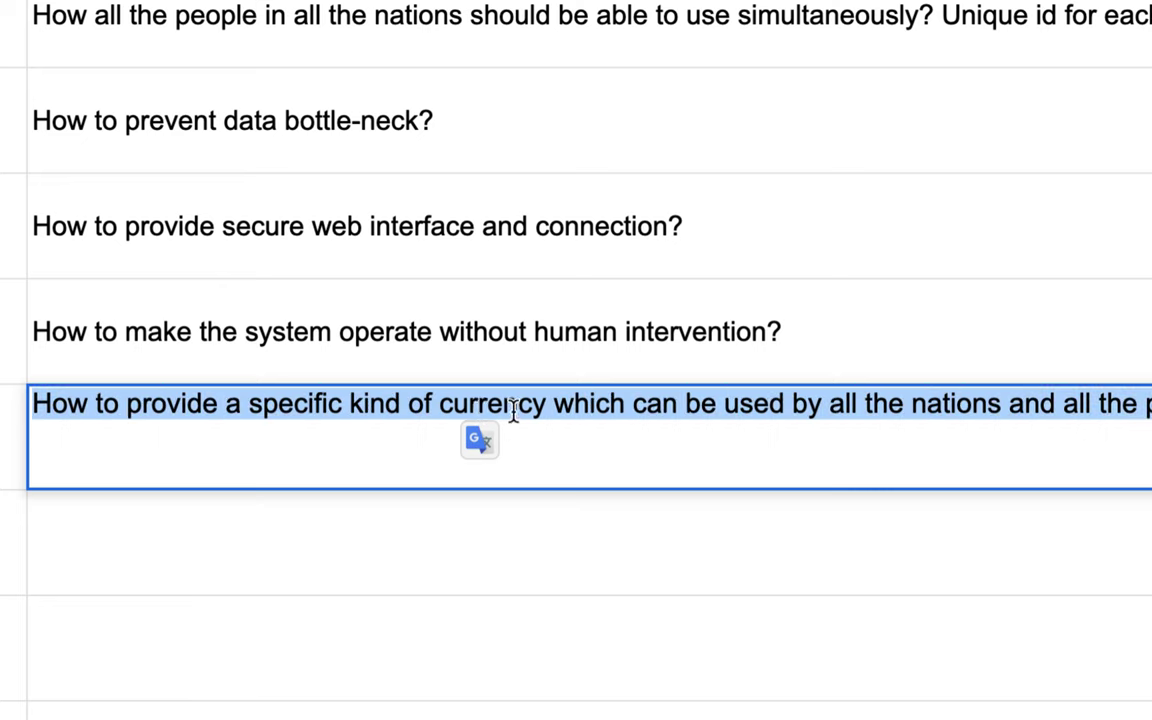
double_click(513, 408)
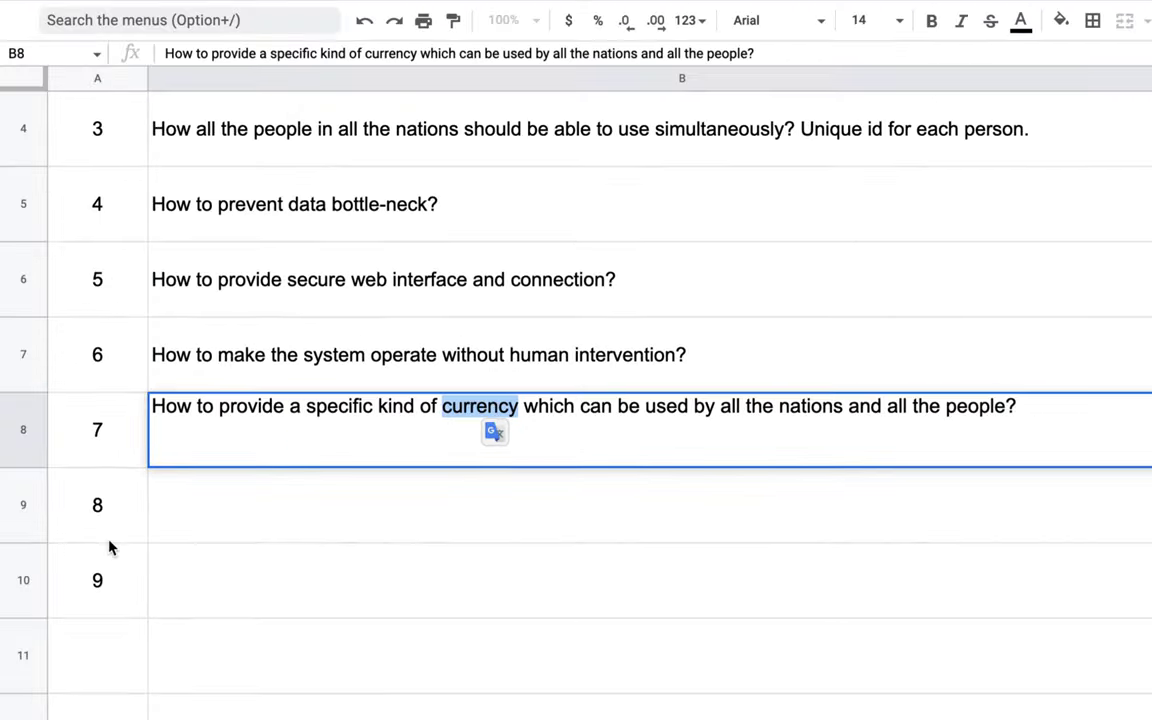
Step: Write "How to invest bank assets to yield revenue" as the eighth requirement in B9
click(159, 530)
double_click(159, 530)
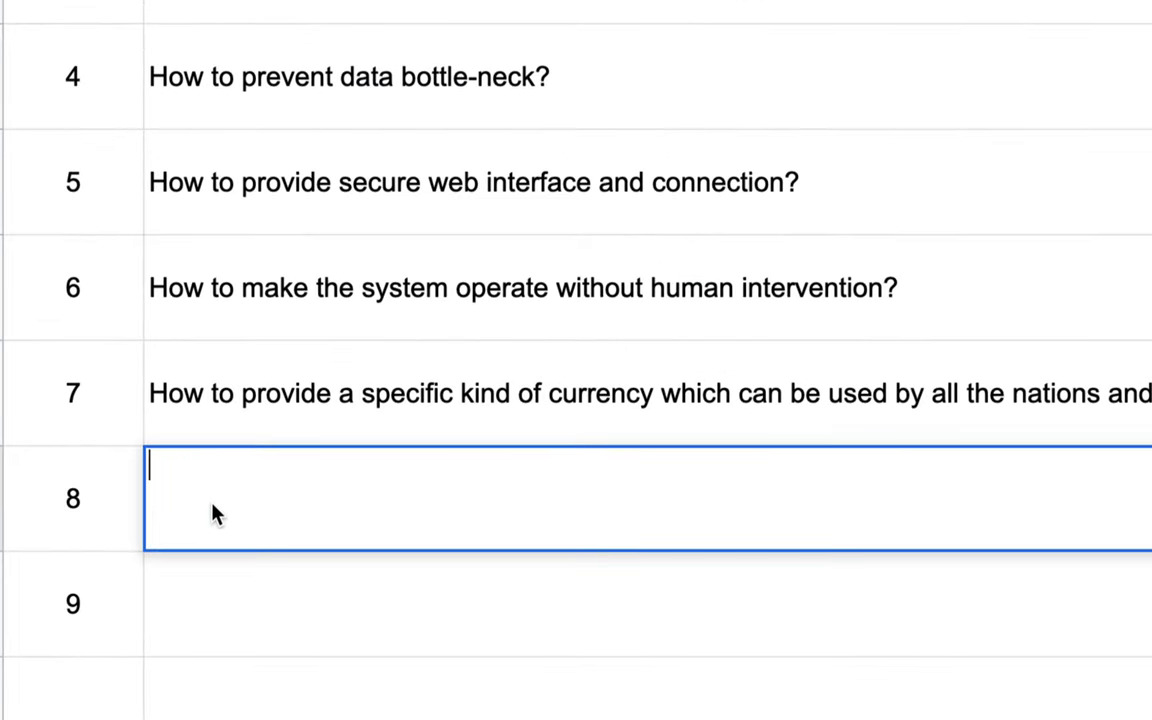
text(How t)
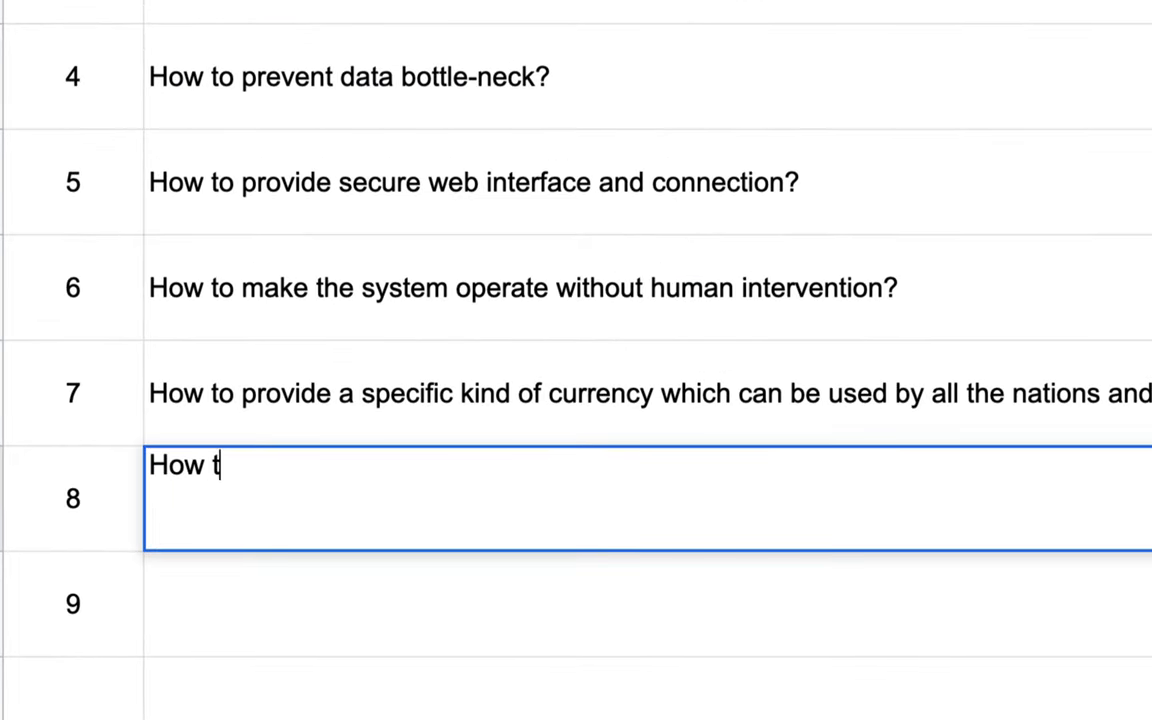
text(o invest )
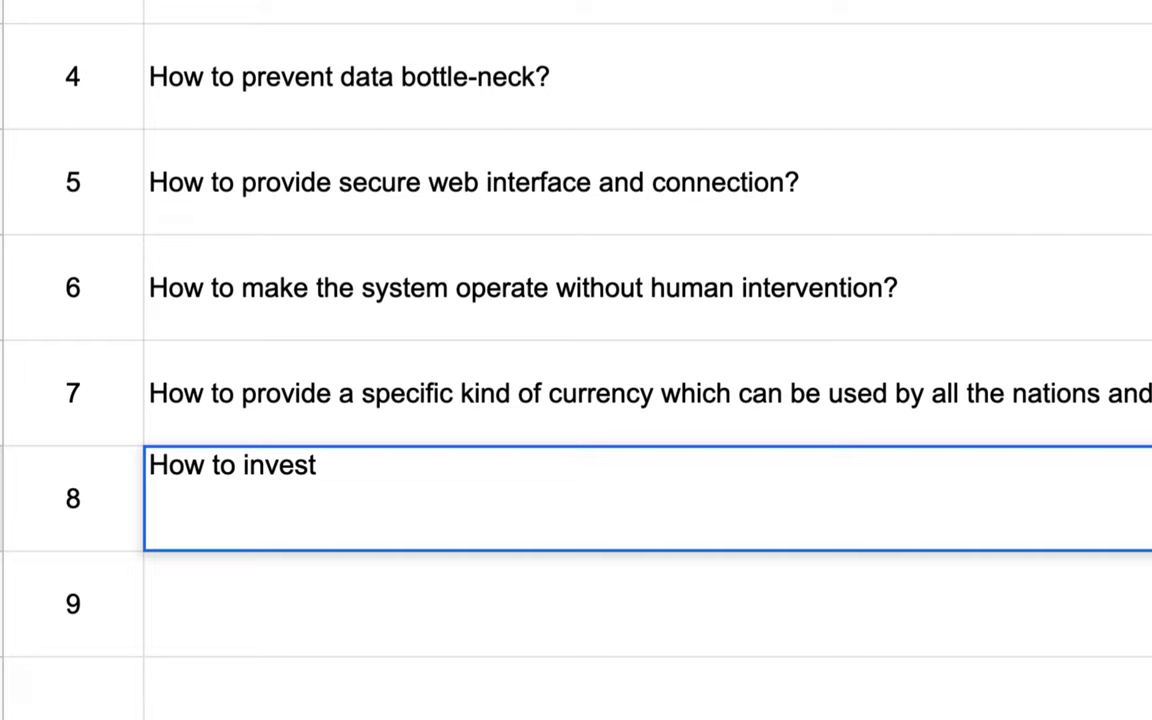
text(bank asset)
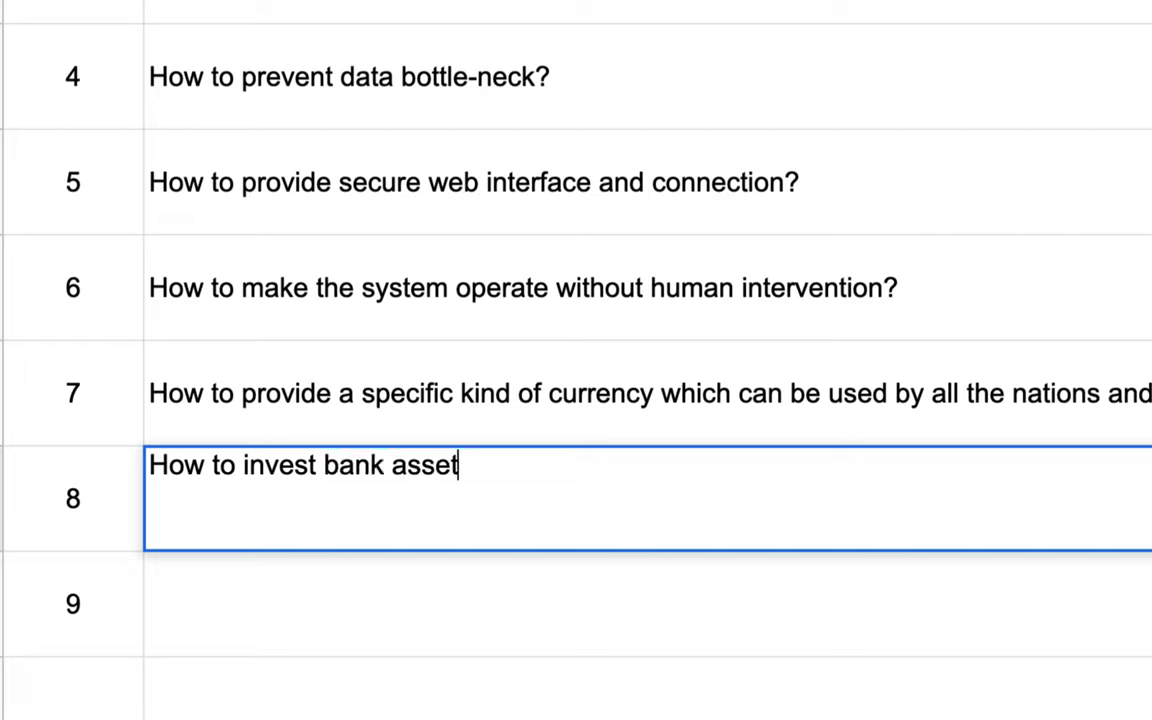
text(s to yile)
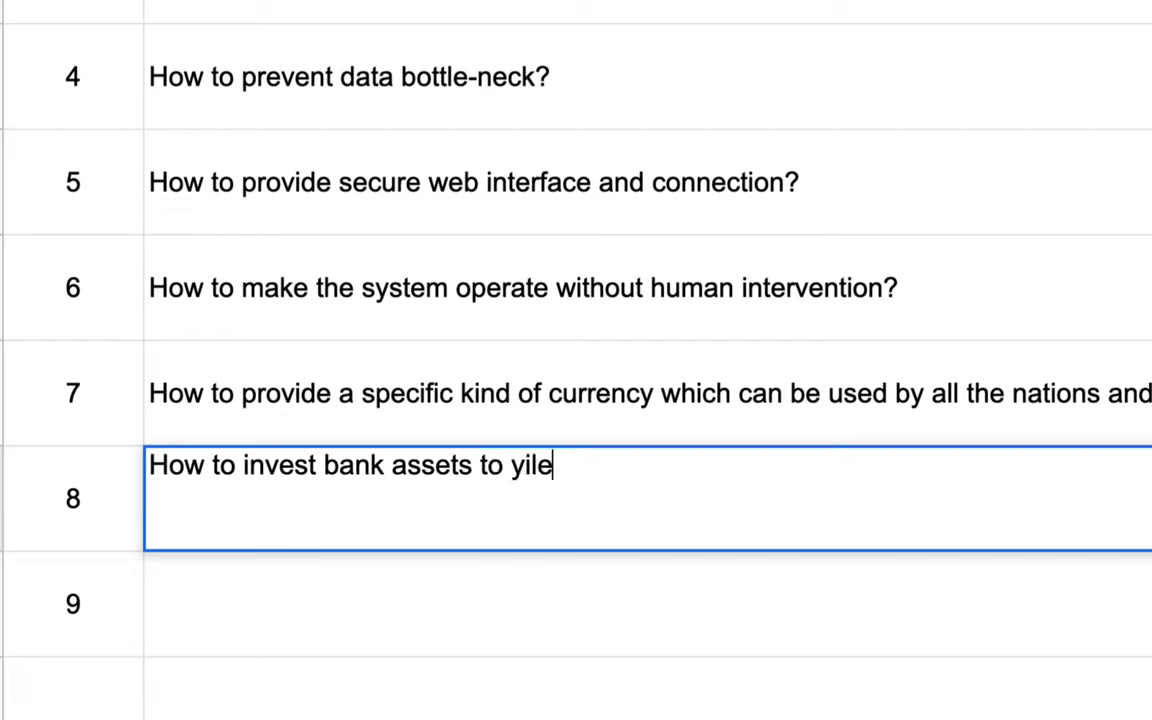
key(BackSpace)
text(eld reven)
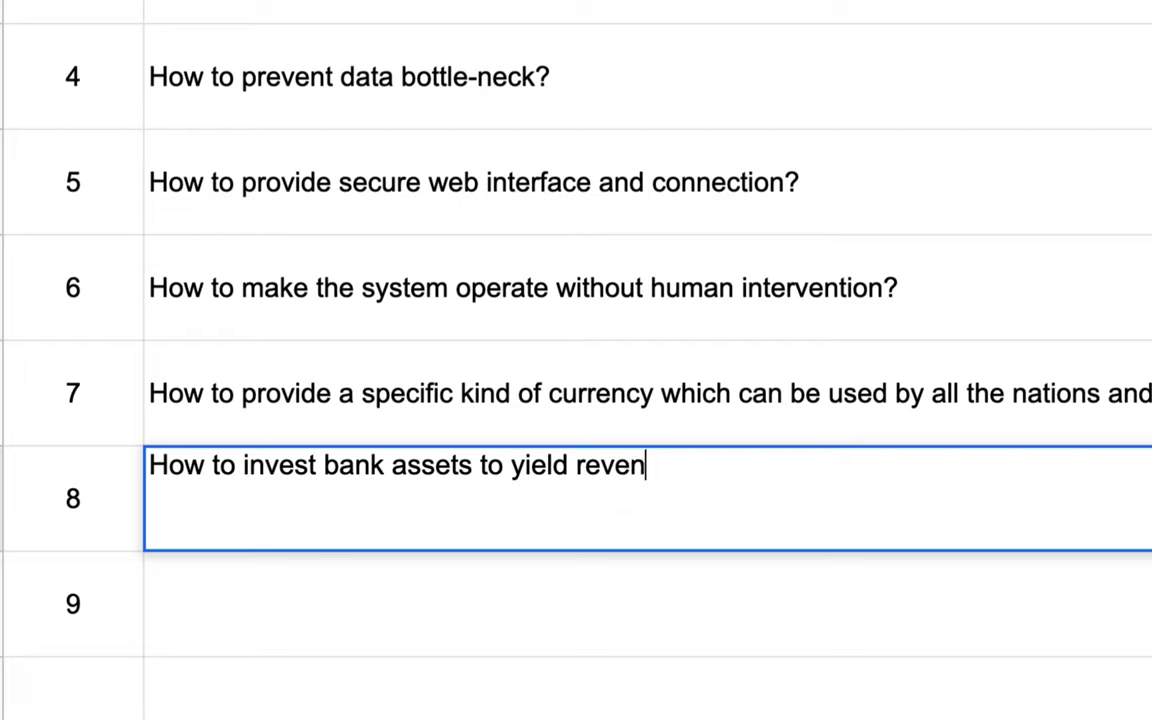
text(ue)
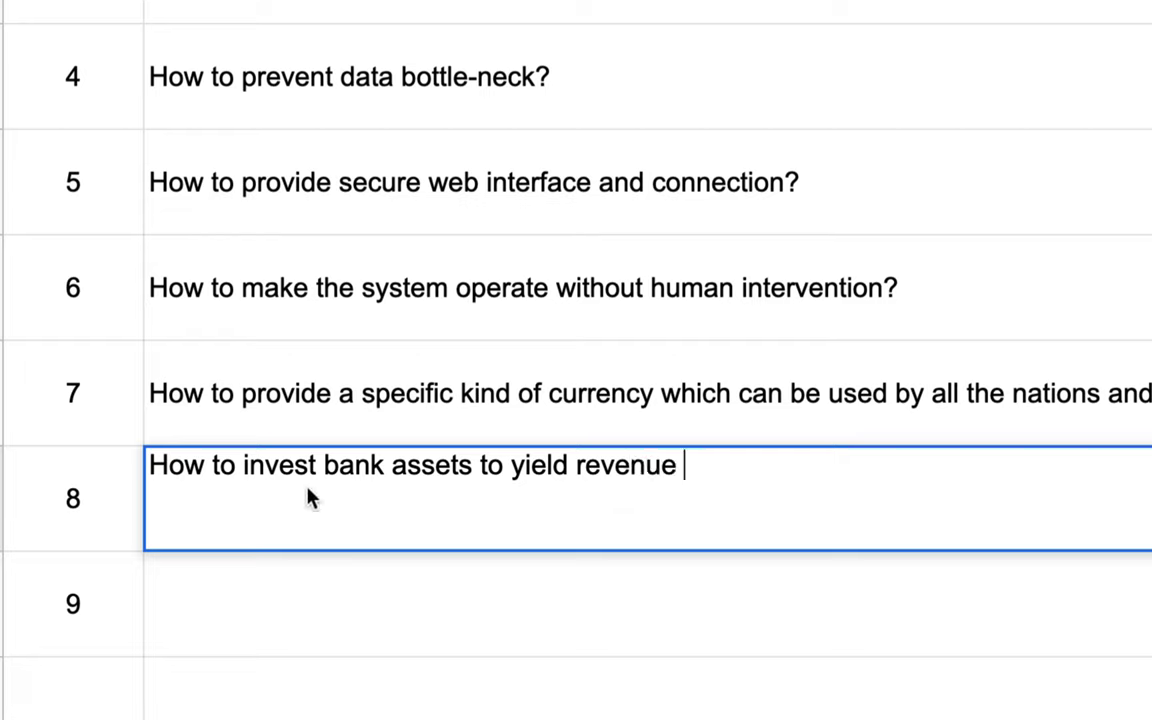
Step: Insert the word "deposit" before "assets" in the eighth requirement in B9
drag(247, 467, 440, 470)
click(486, 468)
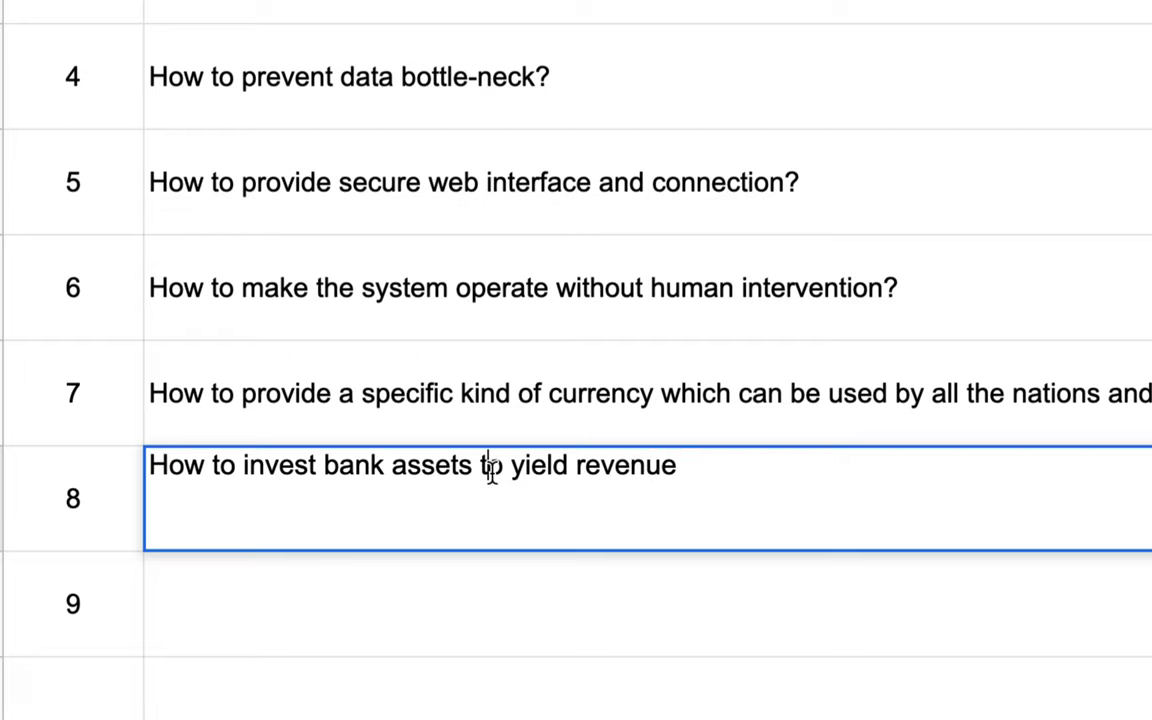
click(392, 467)
text(deposit)
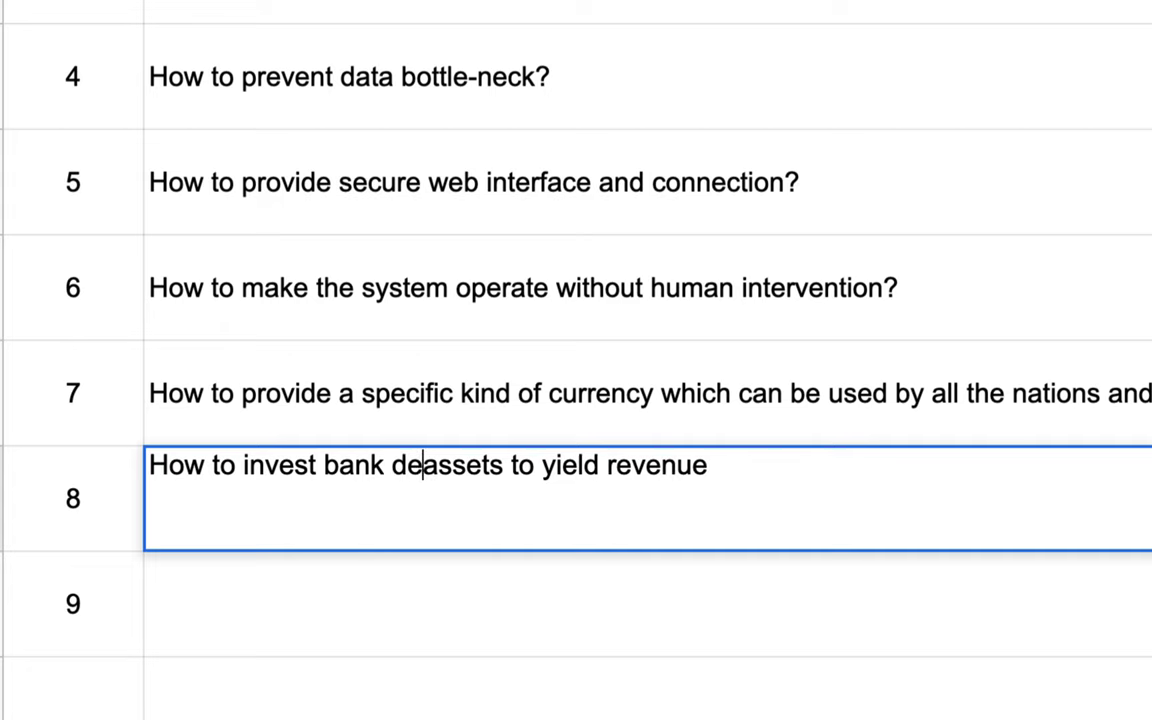
Step: Complete the eighth requirement in B9 by adding "and to provide interests?" after "revenue"
double_click(255, 478)
click(805, 472)
text(and to provide interests?)
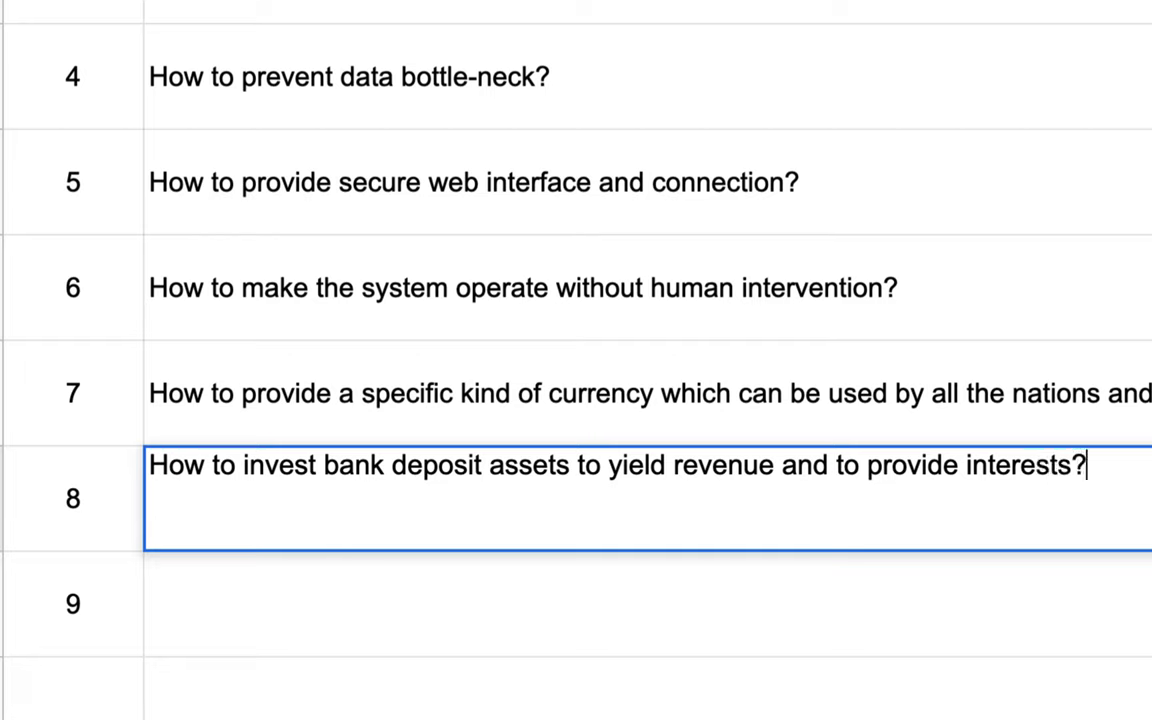
drag(990, 465, 930, 470)
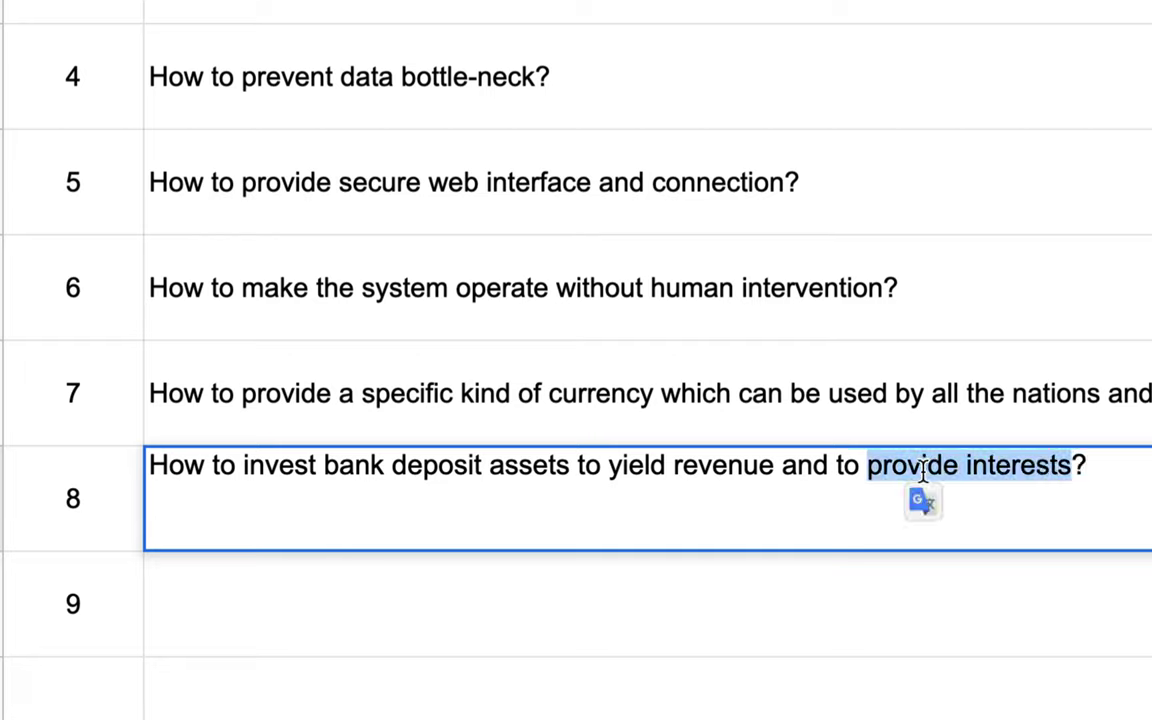
double_click(705, 477)
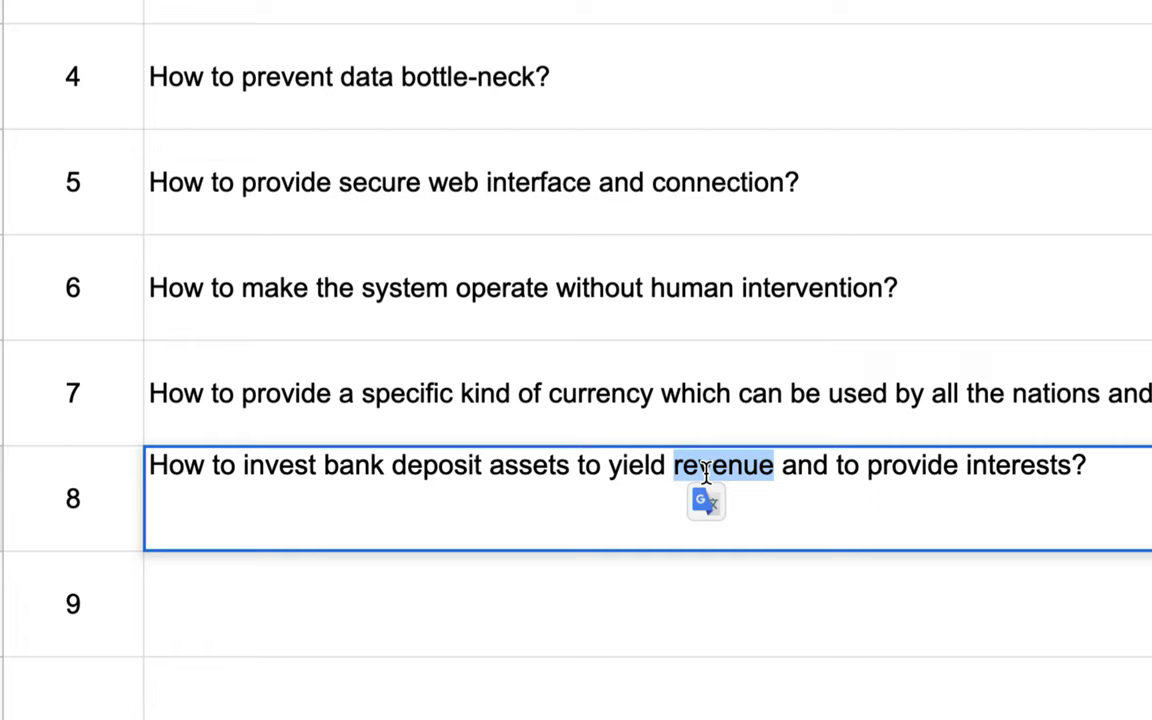
click(489, 591)
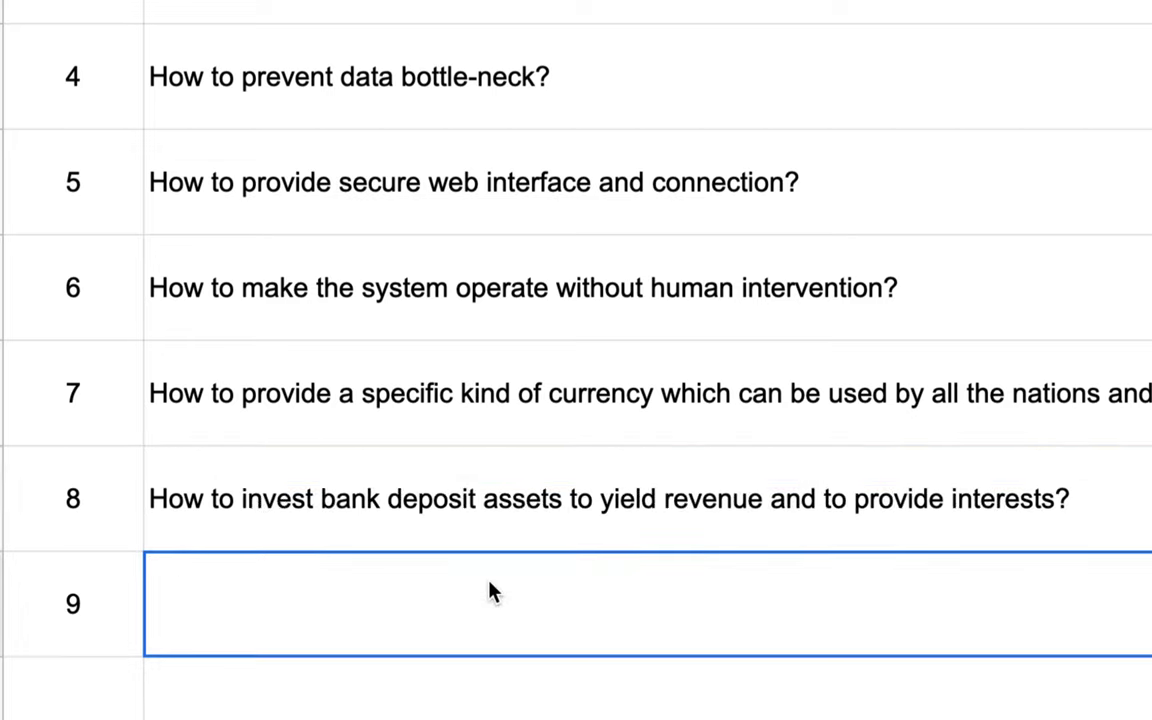
Step: Write "How to calculate loan interest rates and provide loans?" as the ninth requirement in B10
double_click(350, 596)
text(How to call)
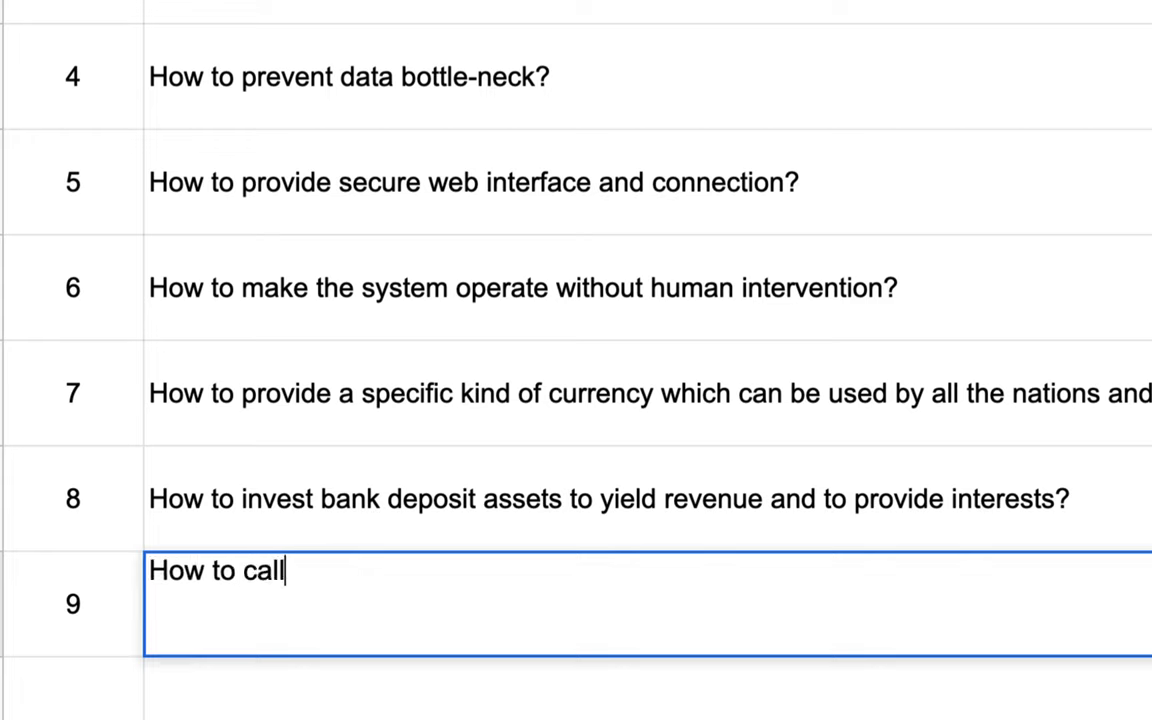
key(BackSpace)
text(culate)
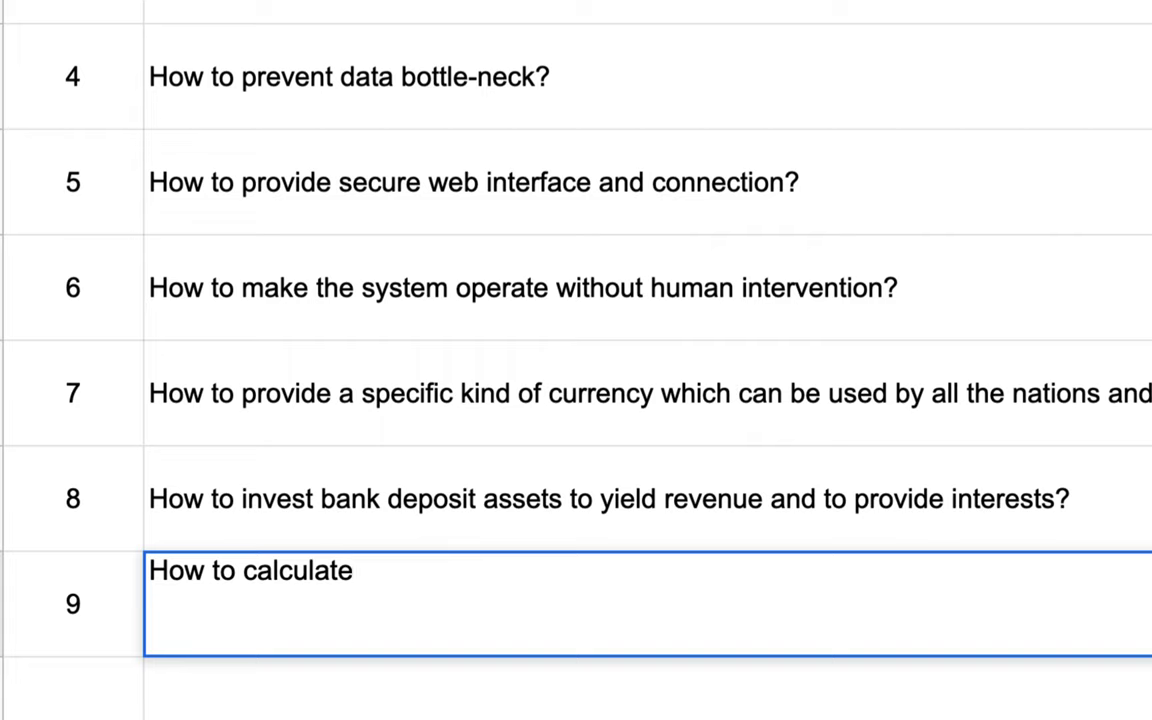
text(de)
key(BackSpace)
key(BackSpace)
text(loan interest rates)
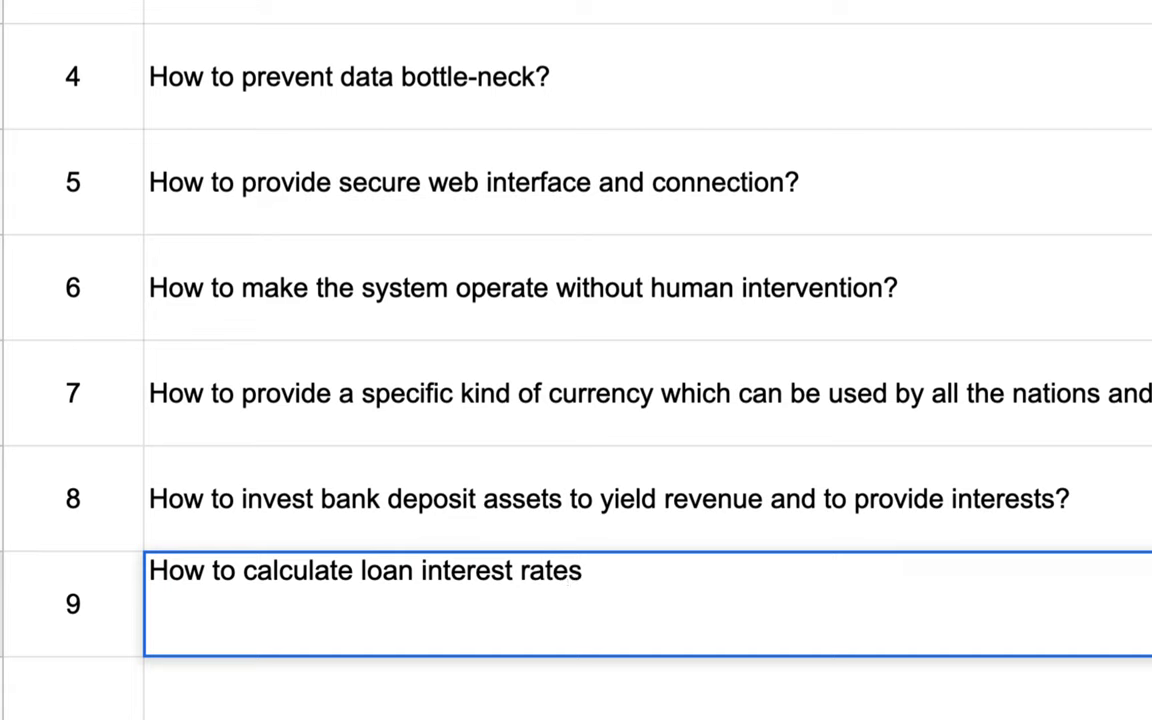
text( and provide loan)
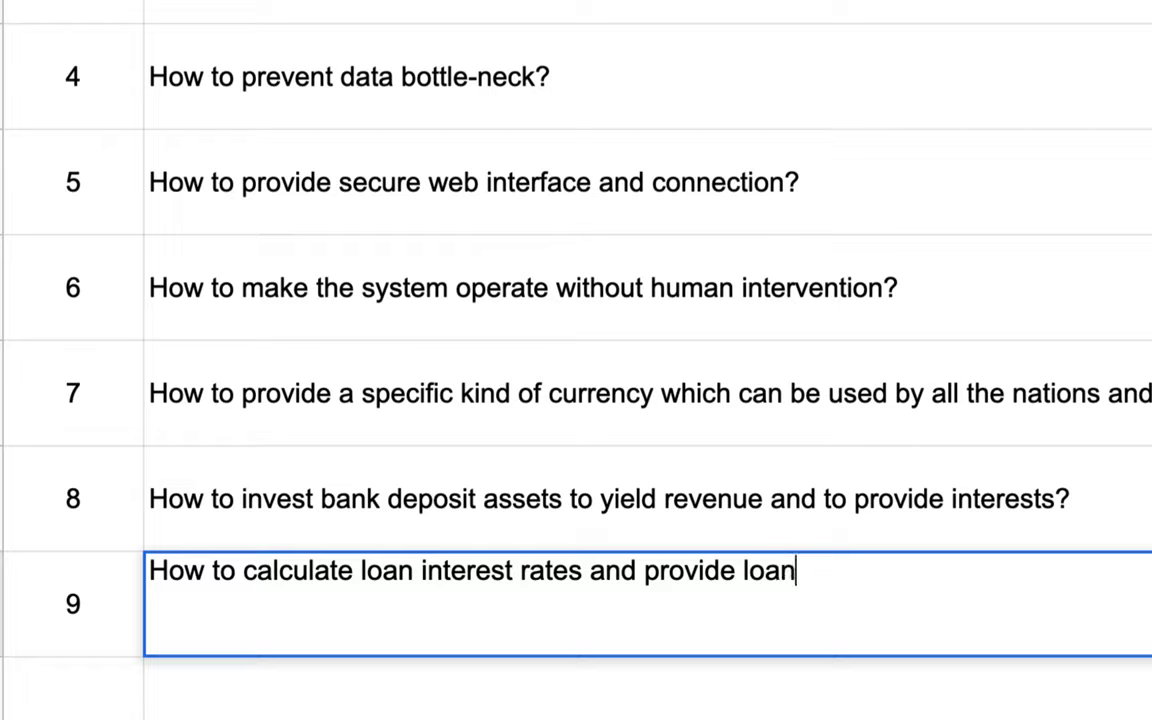
text(s)
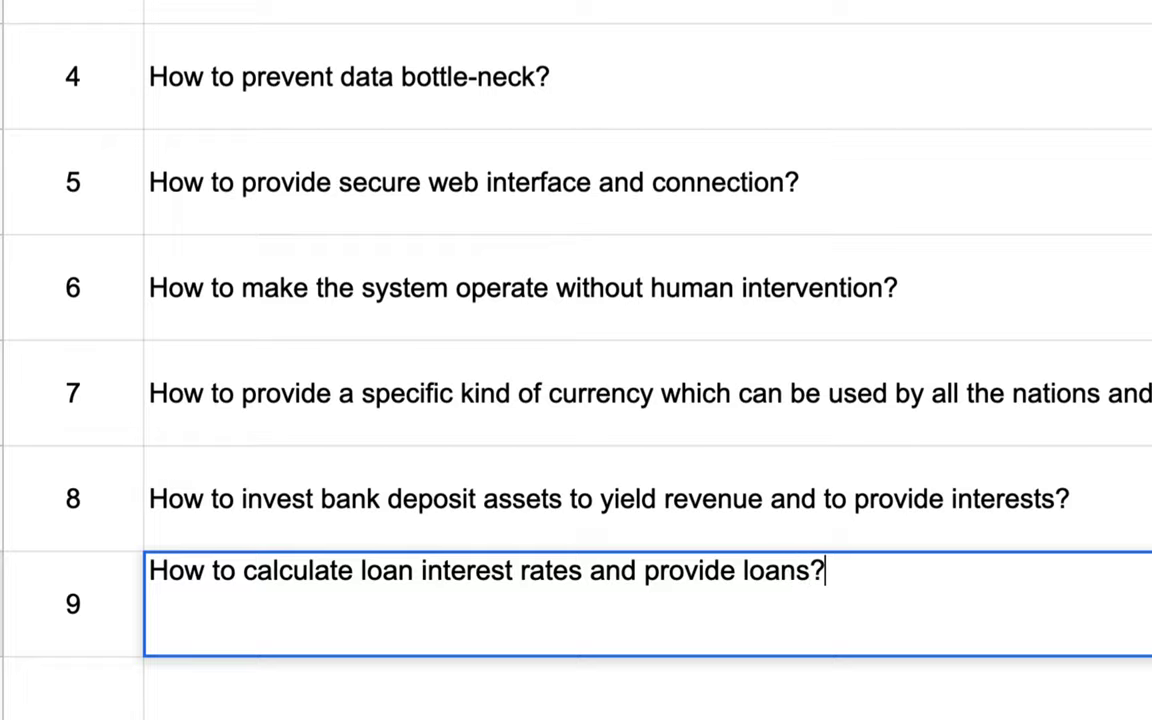
click(427, 519)
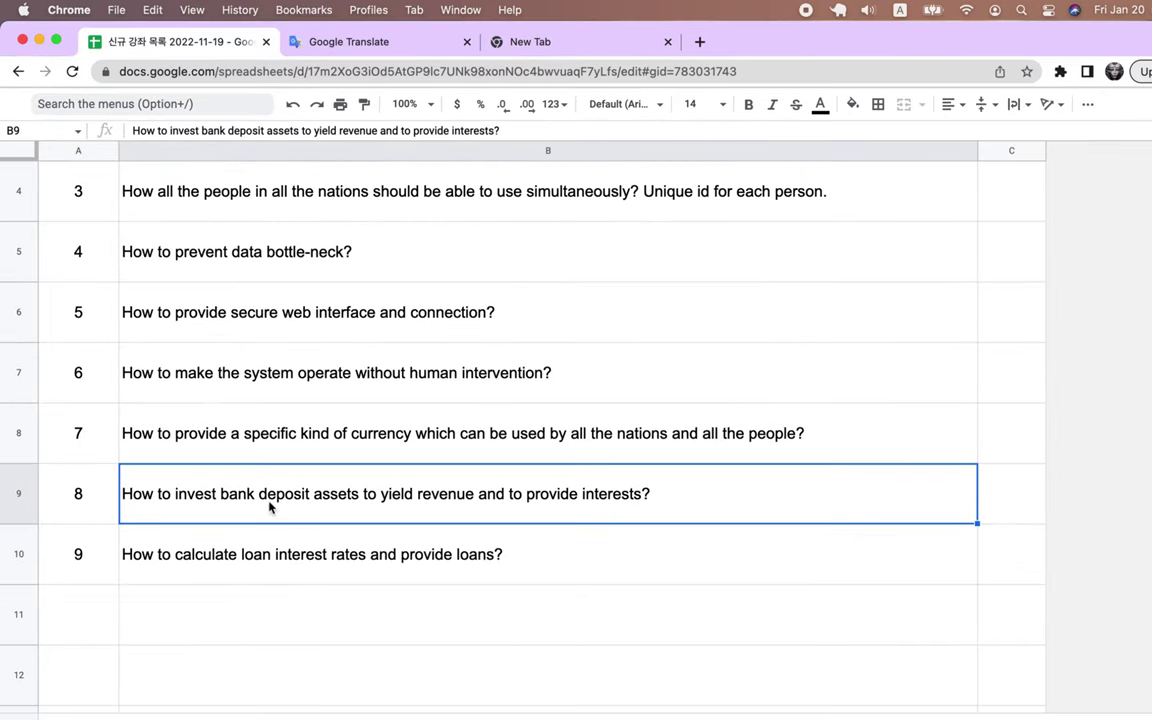
Step: Make the browser window full screen and enter the number 10 in A11
scroll(228, 452, up, 5)
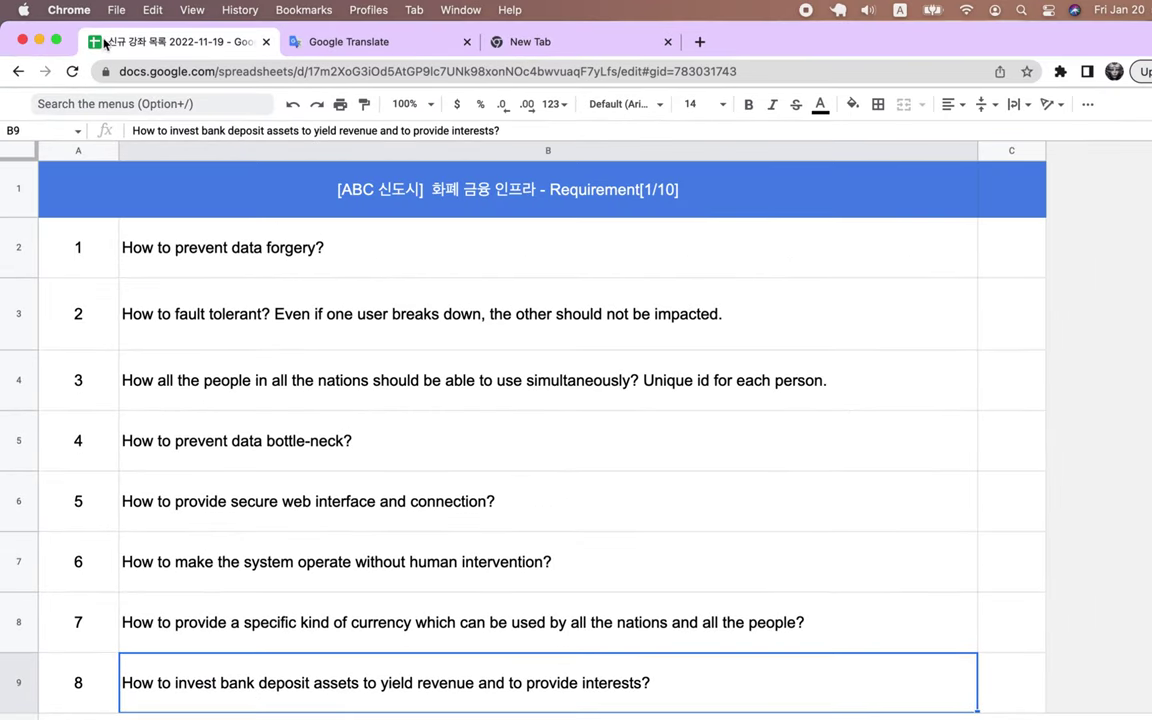
click(55, 40)
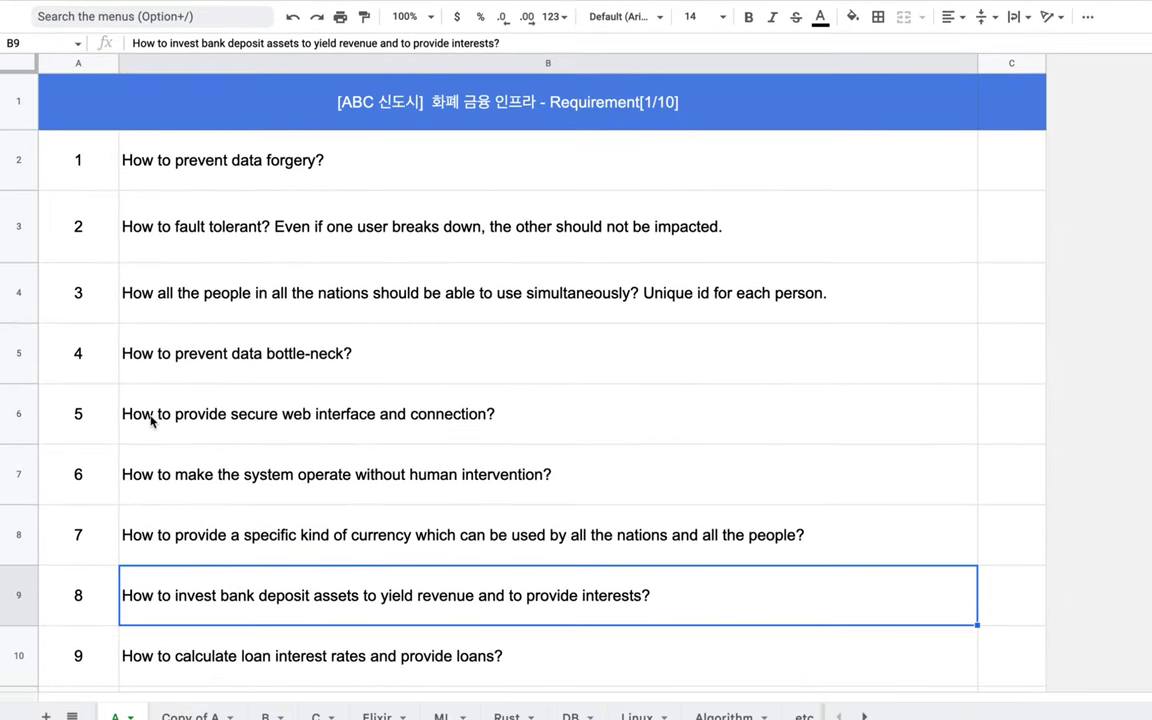
scroll(158, 417, down, 3)
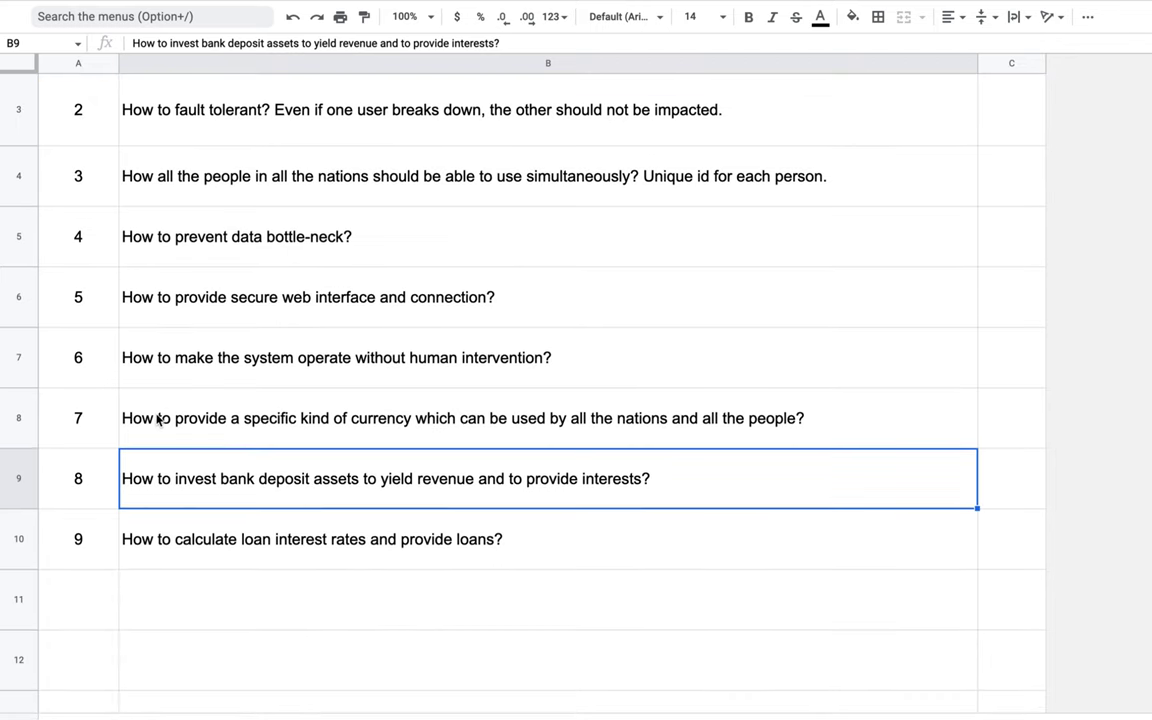
click(98, 599)
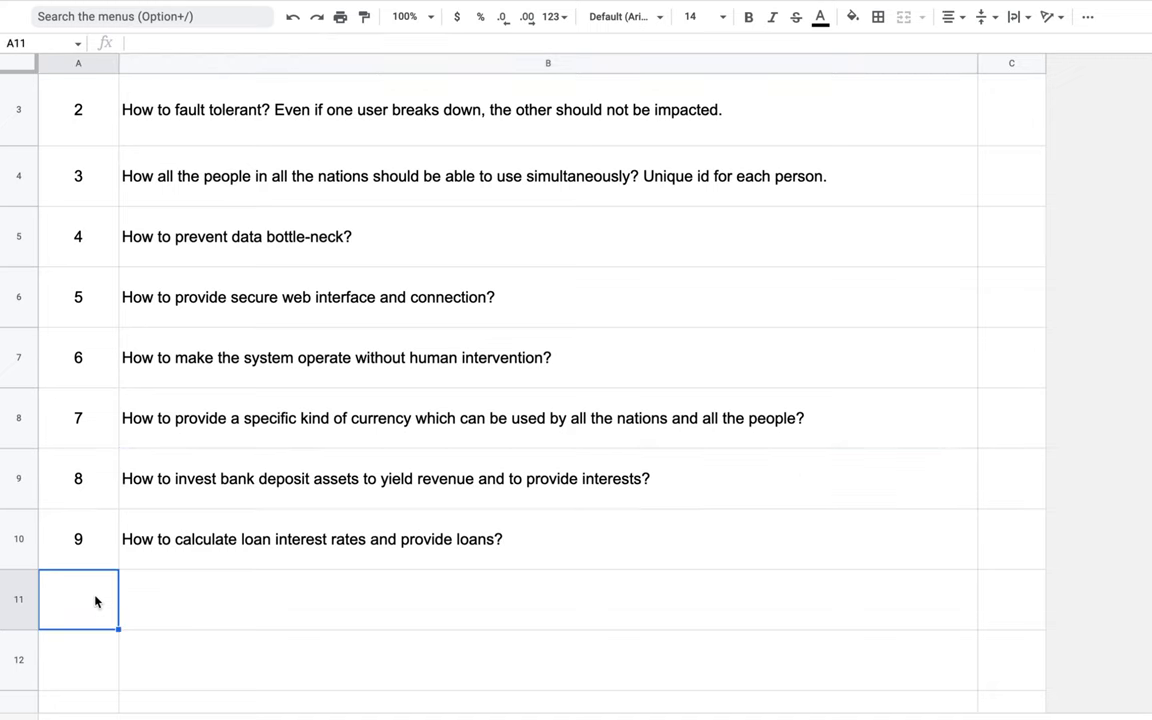
text(10)
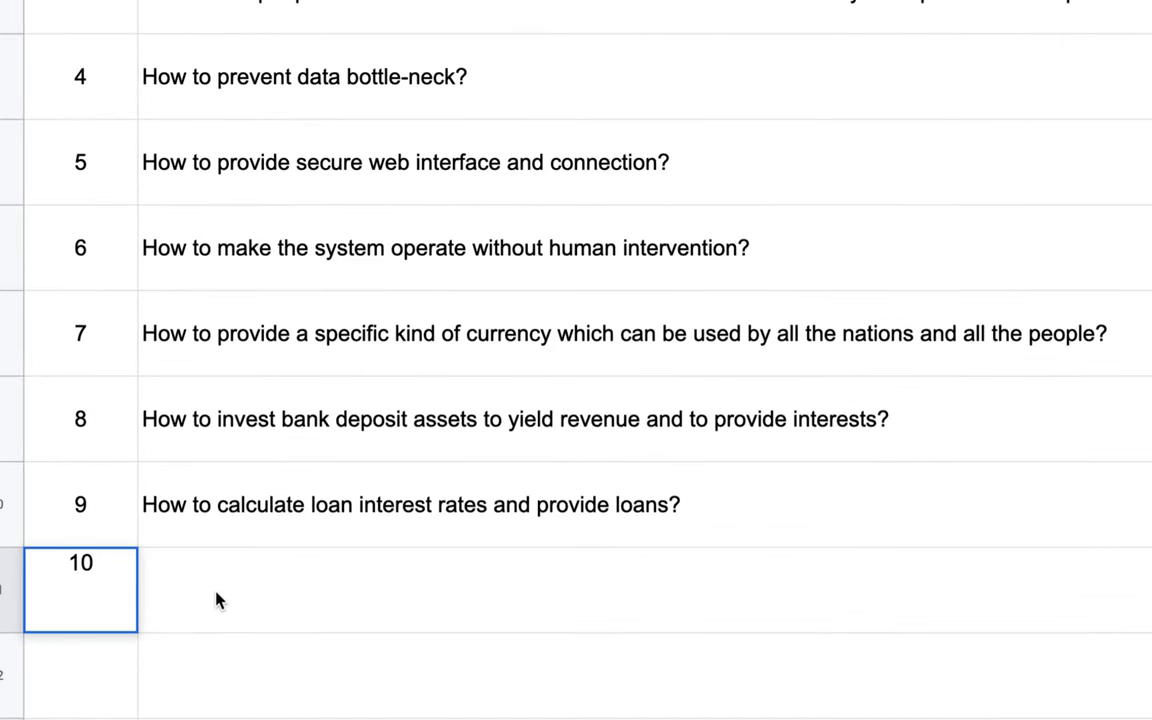
Step: Write "How to keep data of each user safe and available all the time?" as the tenth requirement in B11
click(176, 608)
double_click(230, 570)
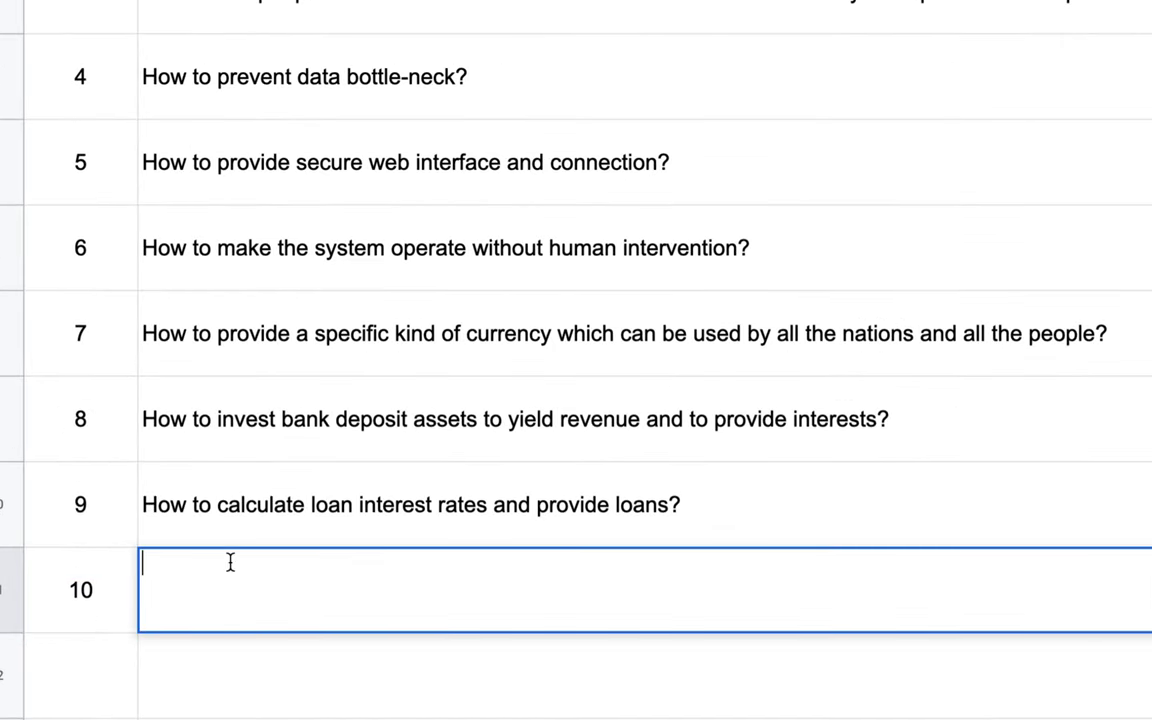
text(How to)
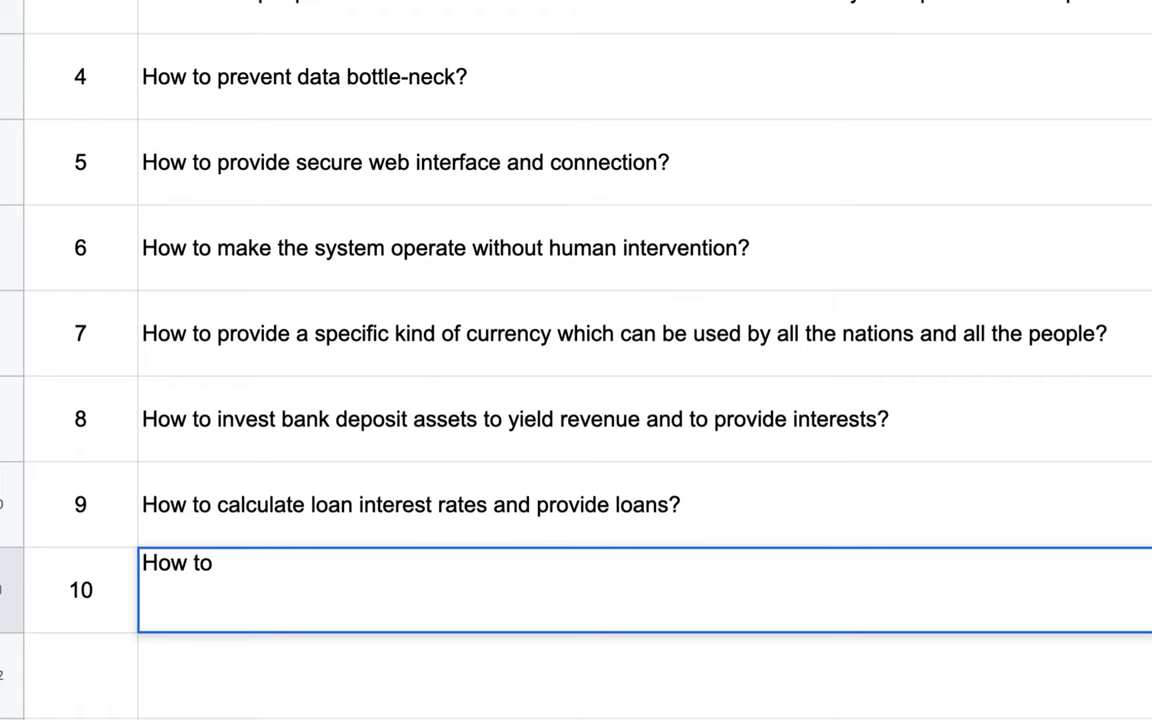
text(keep d)
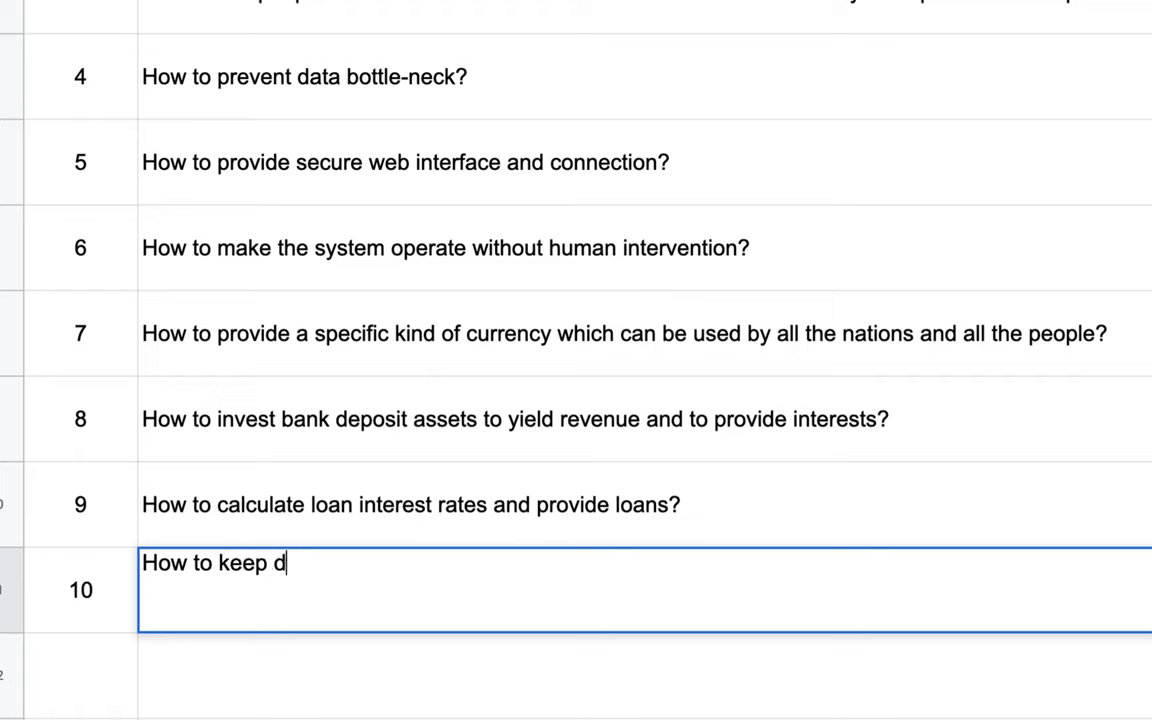
text(ata of each user )
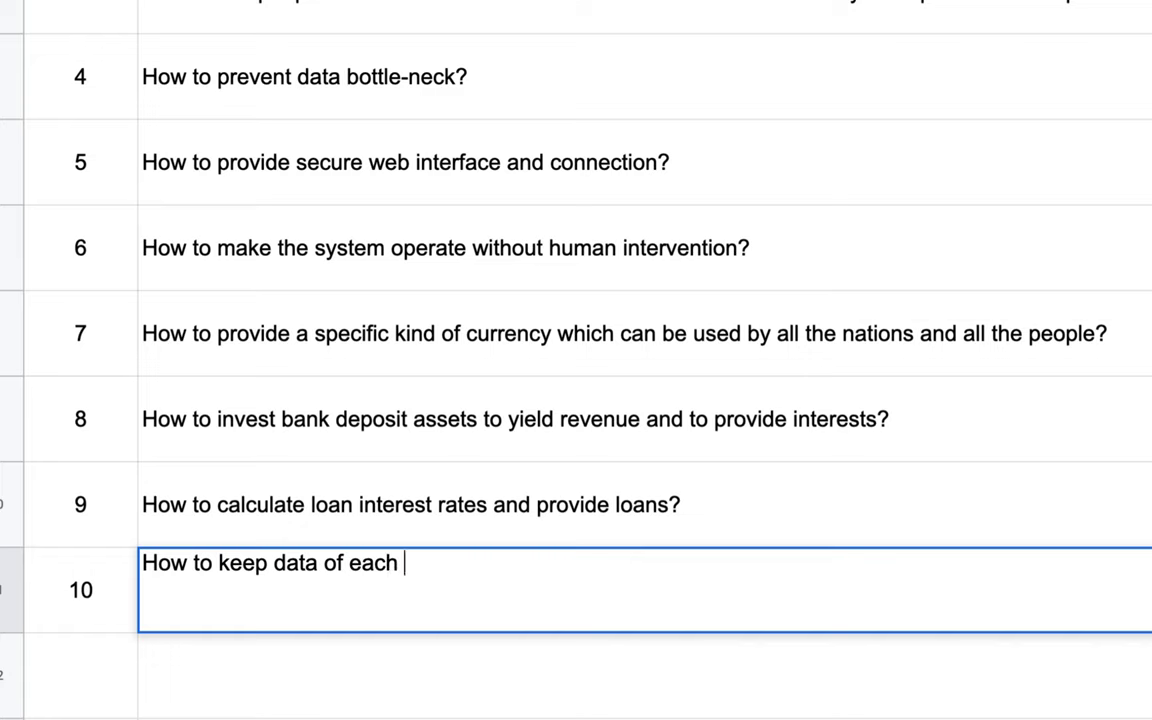
text(safe and)
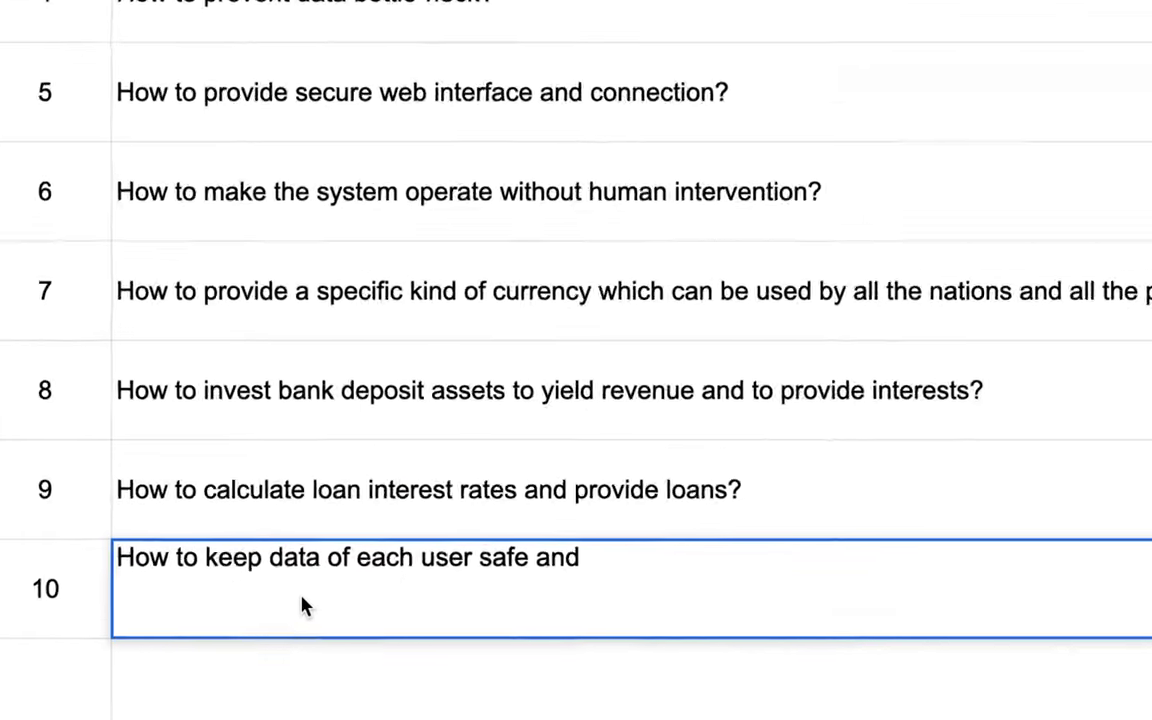
drag(195, 552, 568, 553)
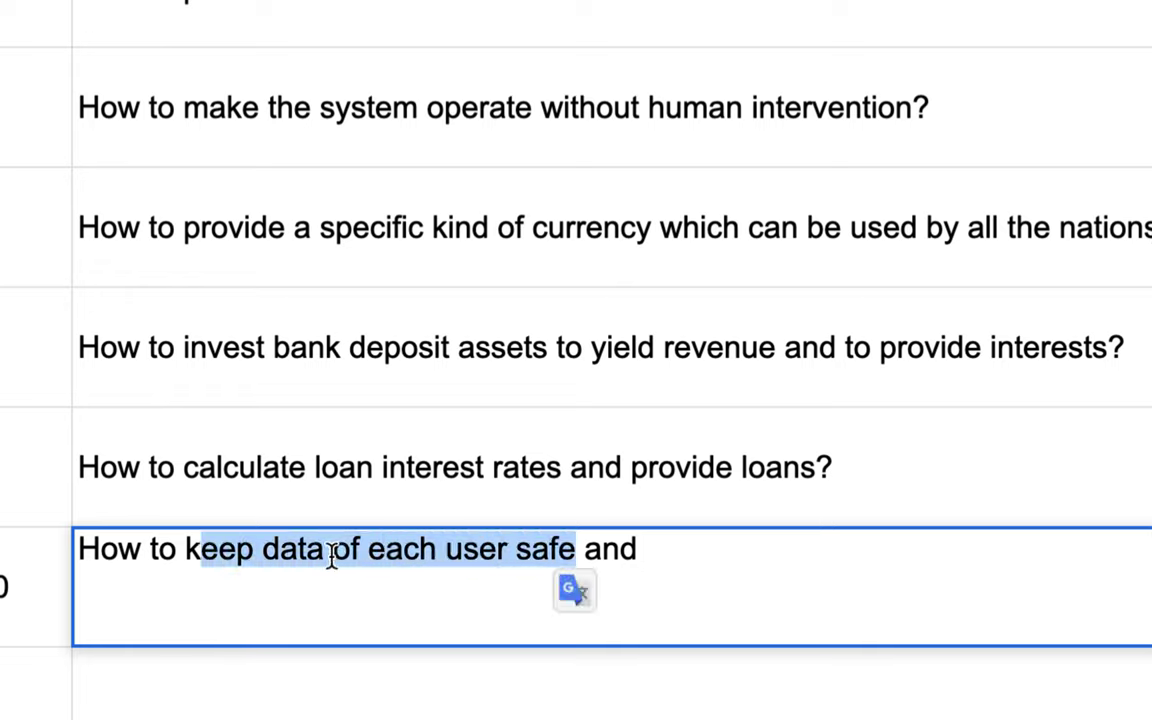
click(672, 548)
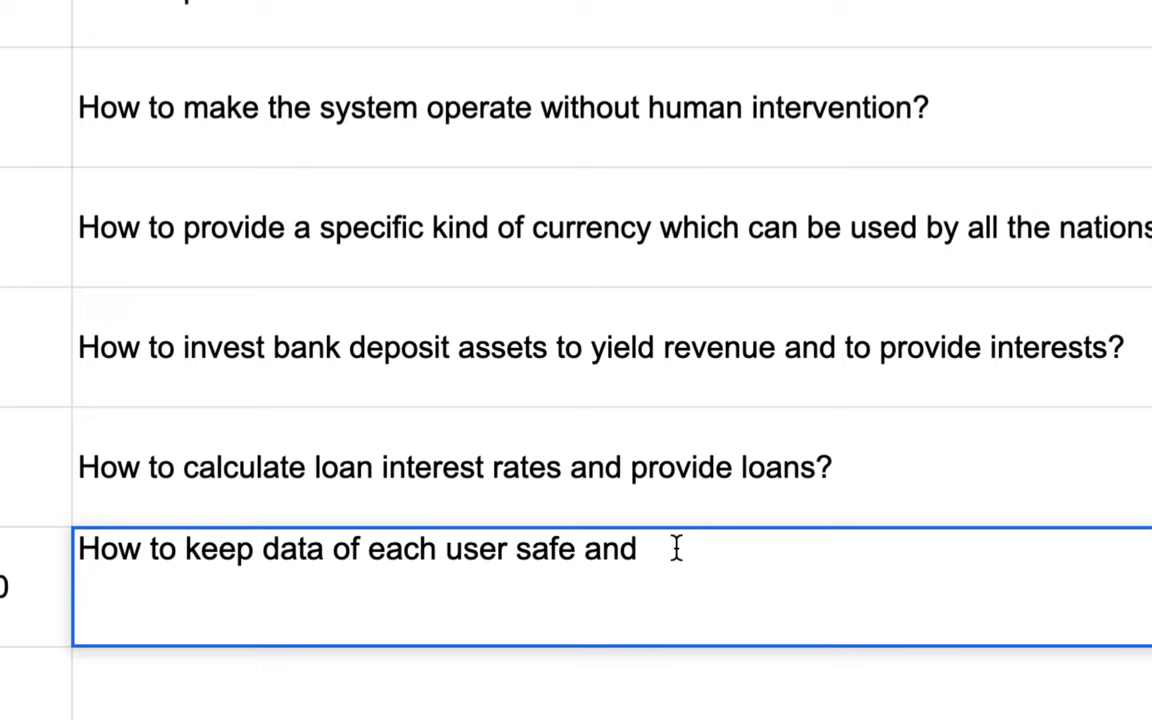
text(availa)
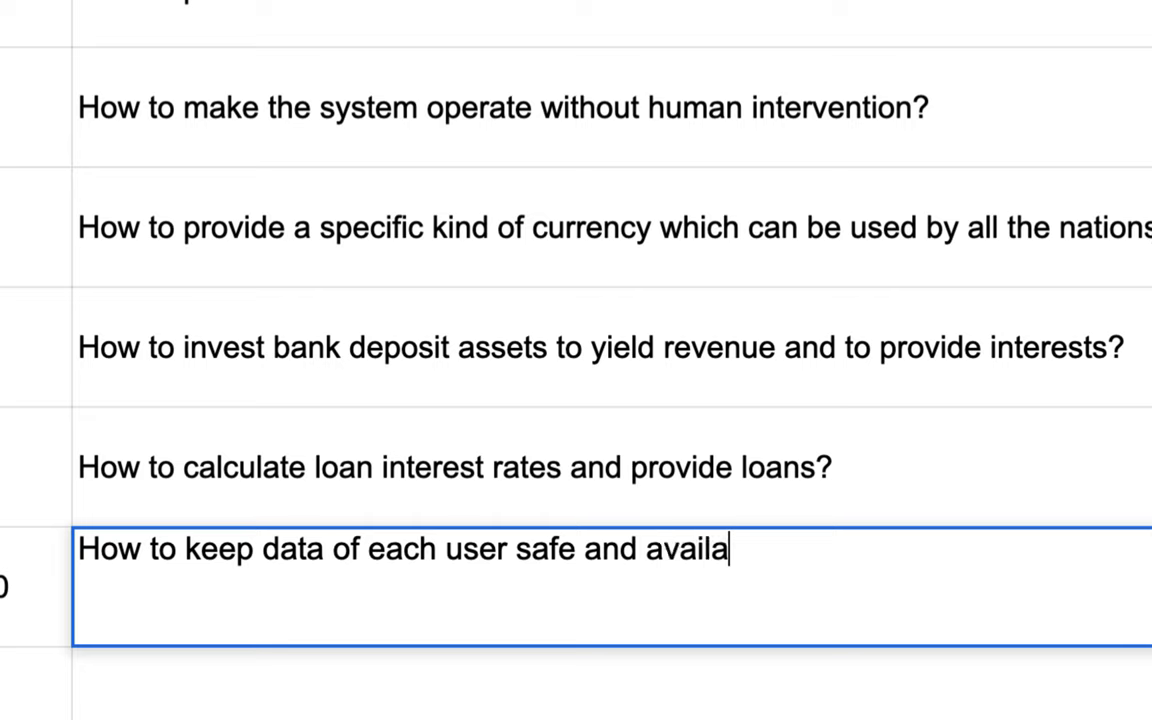
text(ble all the i)
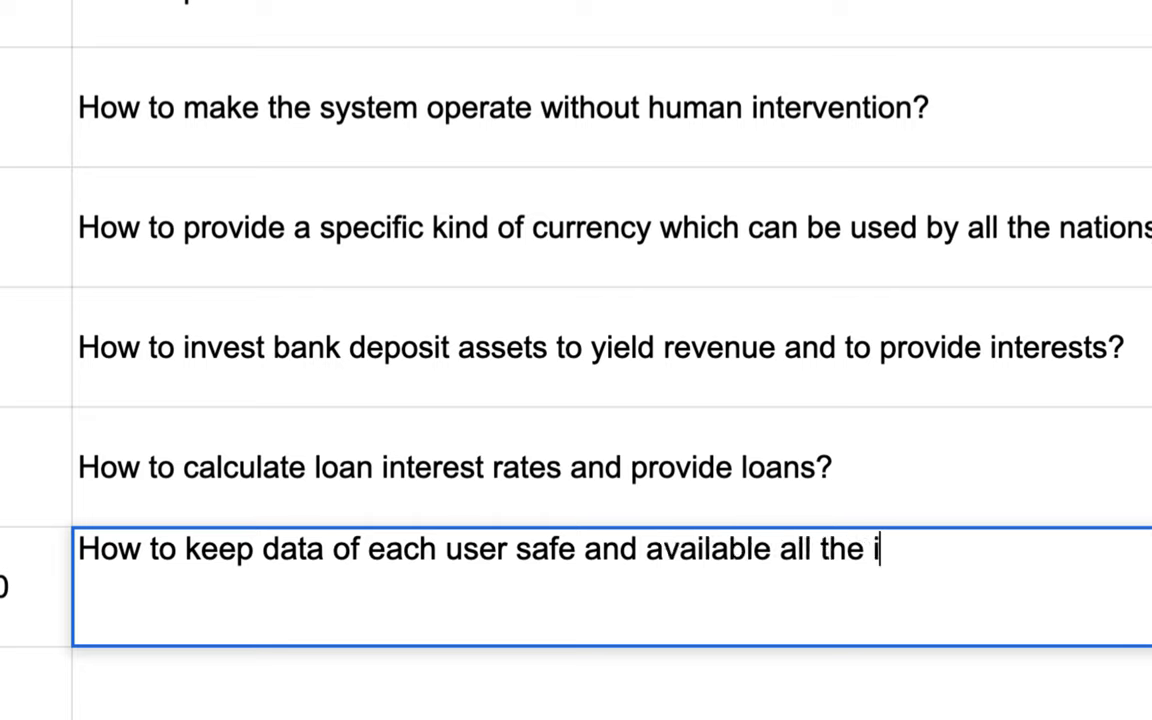
key(BackSpace)
text(time?)
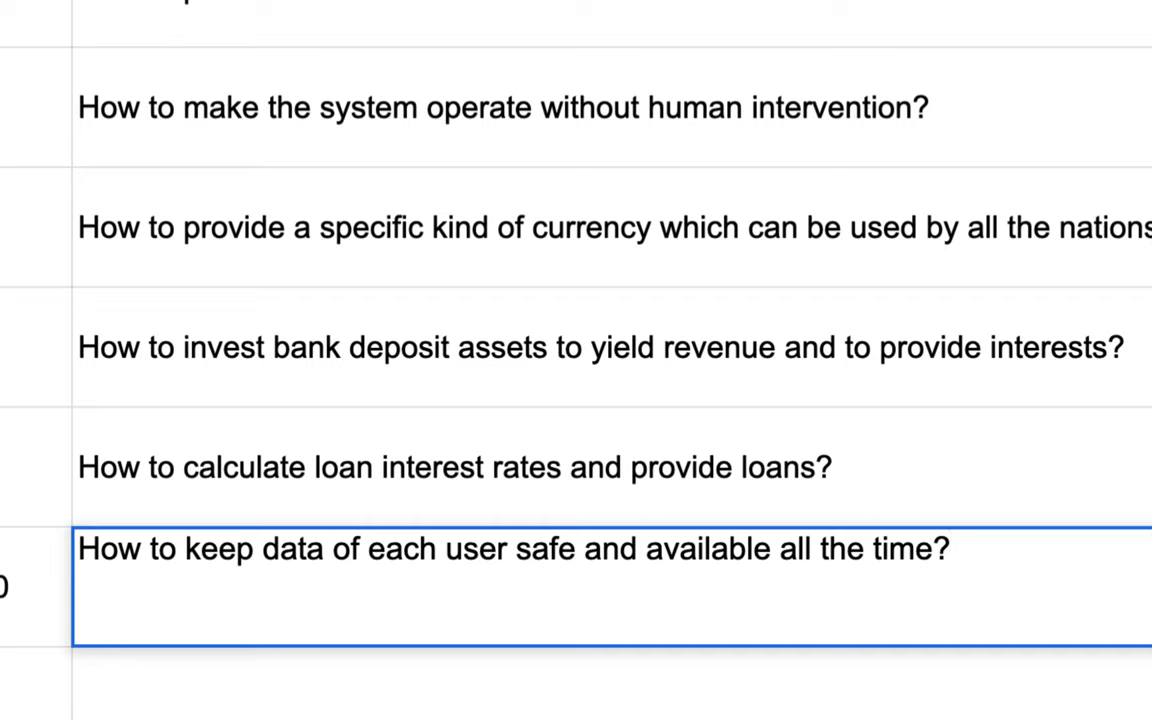
Step: In B11, insert "keep" before "available" and add ", 24hrs/day" after "time"
click(645, 549)
text(keep)
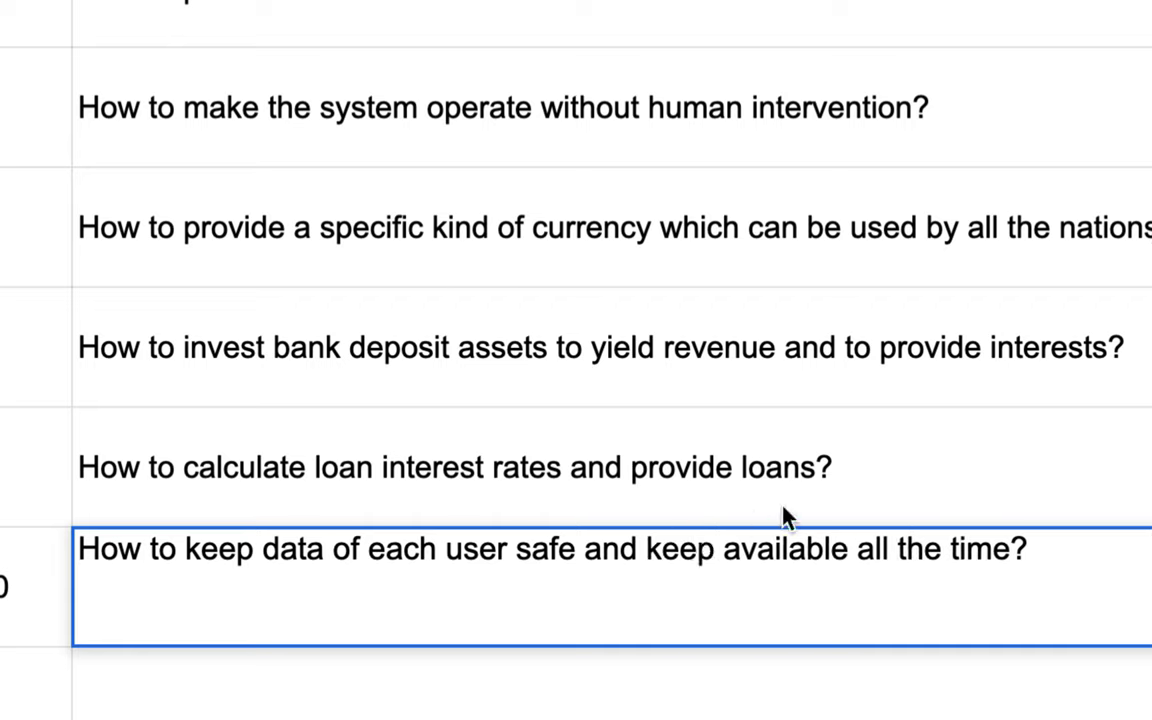
click(1013, 549)
text(, 24)
key(BackSpace)
text(har)
key(BackSpace)
key(BackSpace)
text(rs/da)
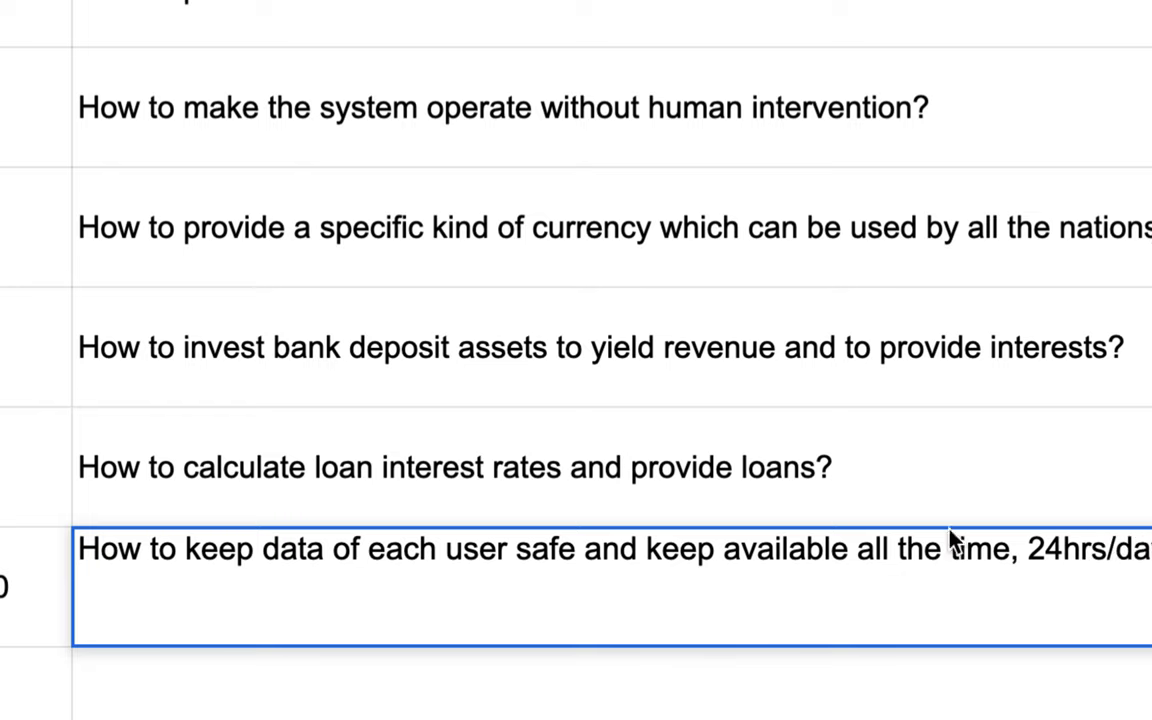
text(y)
drag(766, 549, 912, 548)
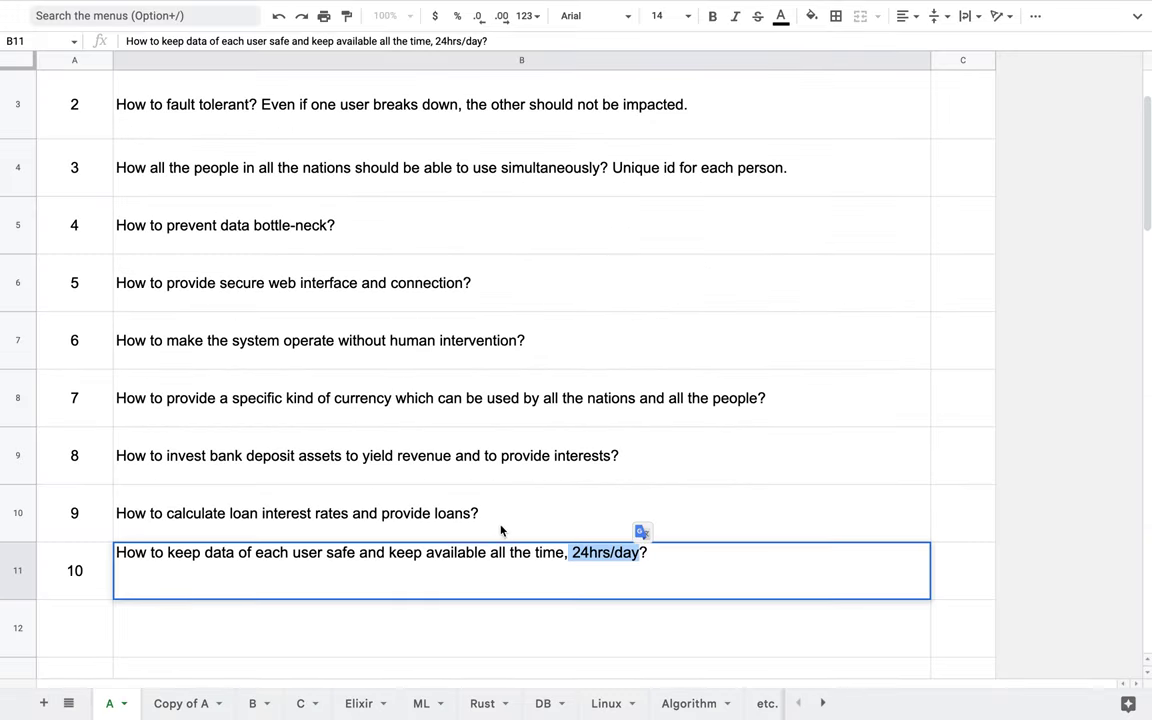
click(496, 517)
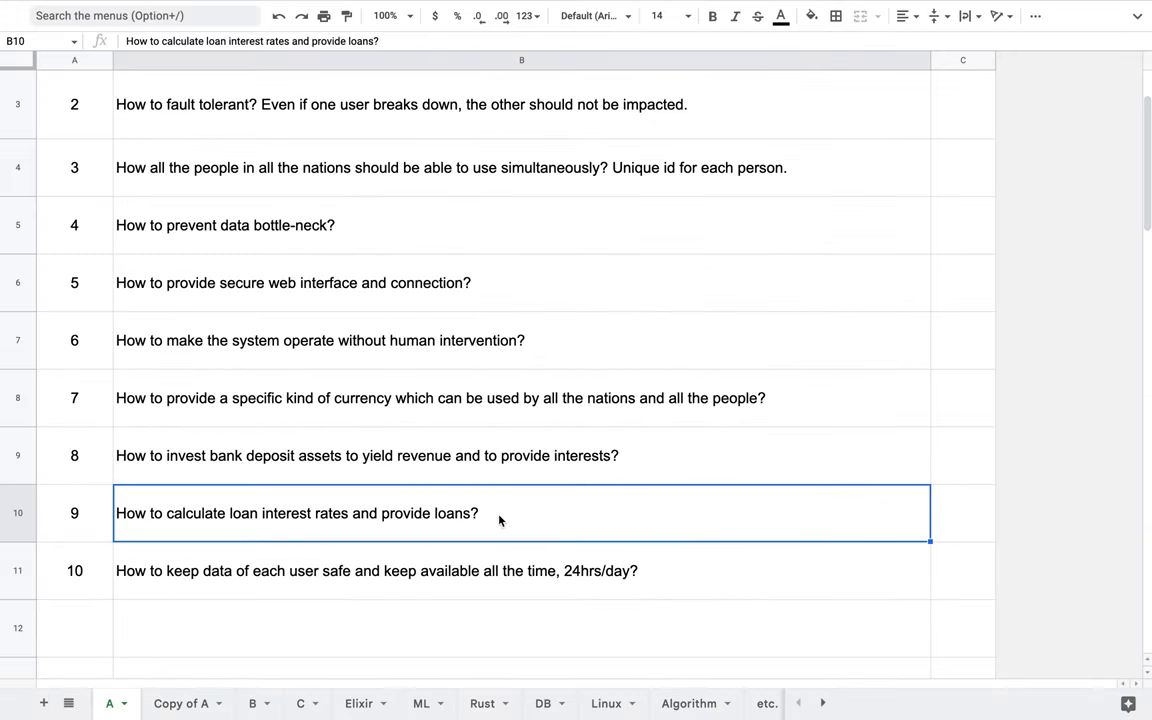
Step: Begin the eleventh requirement in B12 with "How to dynamically generate or create user process"
scroll(126, 630, down, 3)
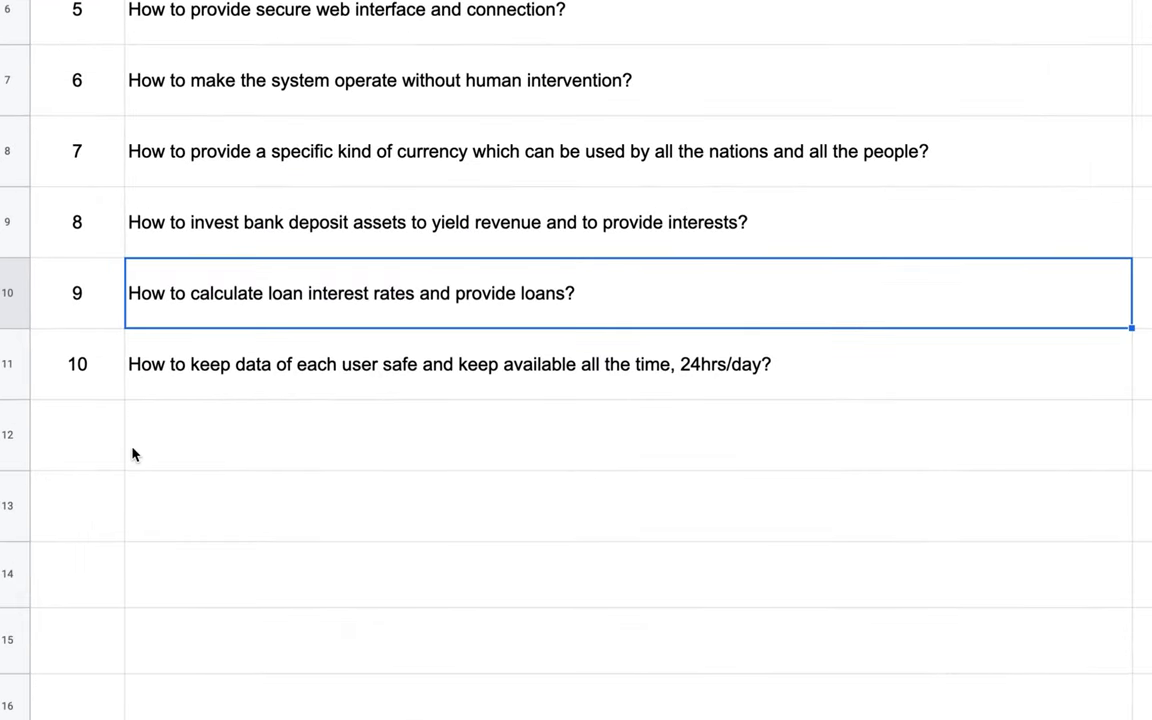
double_click(187, 422)
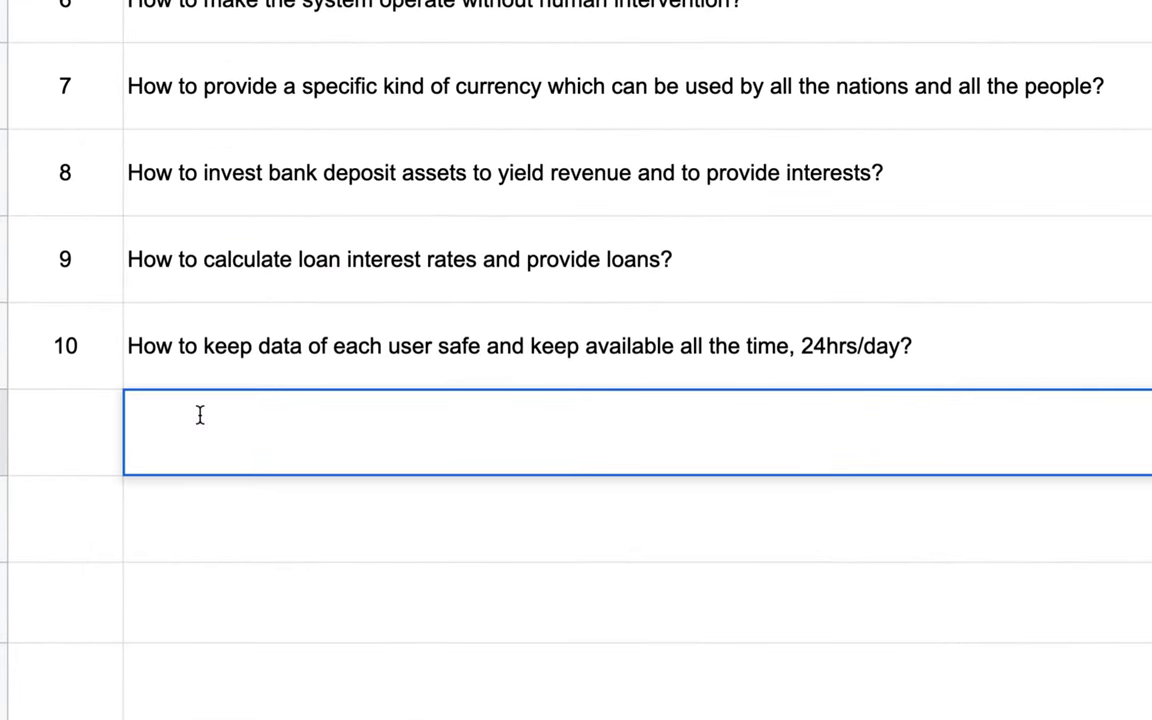
text(How to dy)
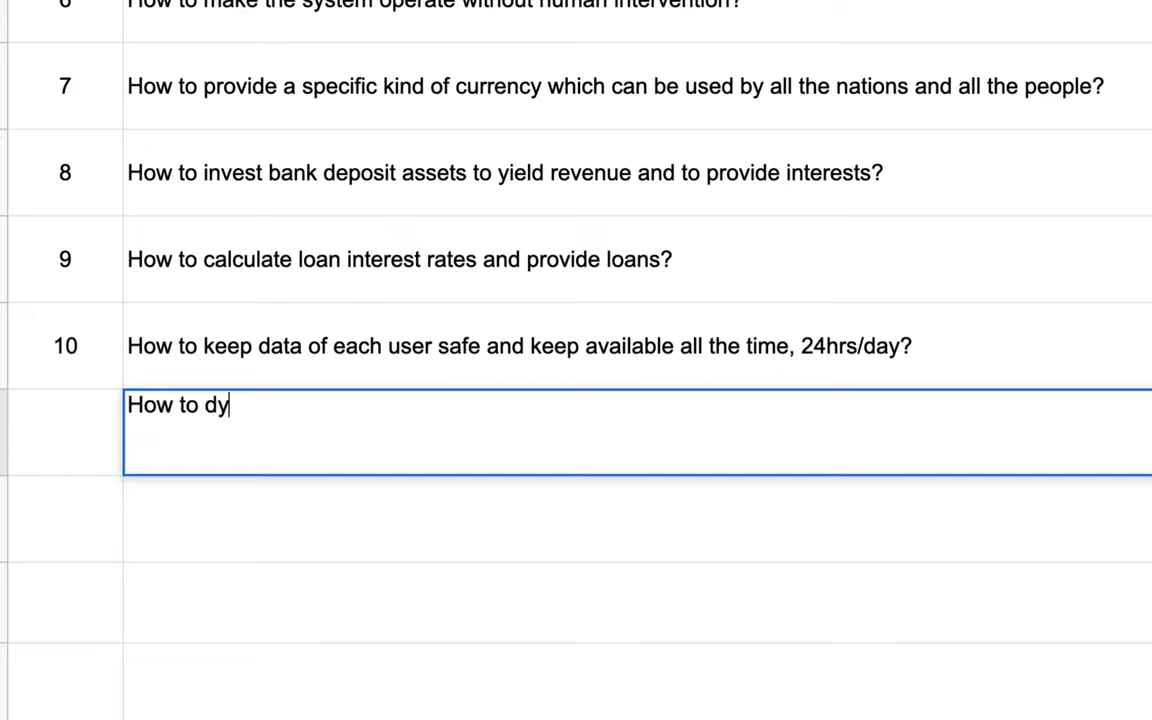
text(nan)
key(BackSpace)
text(mci)
key(BackSpace)
text(ically )
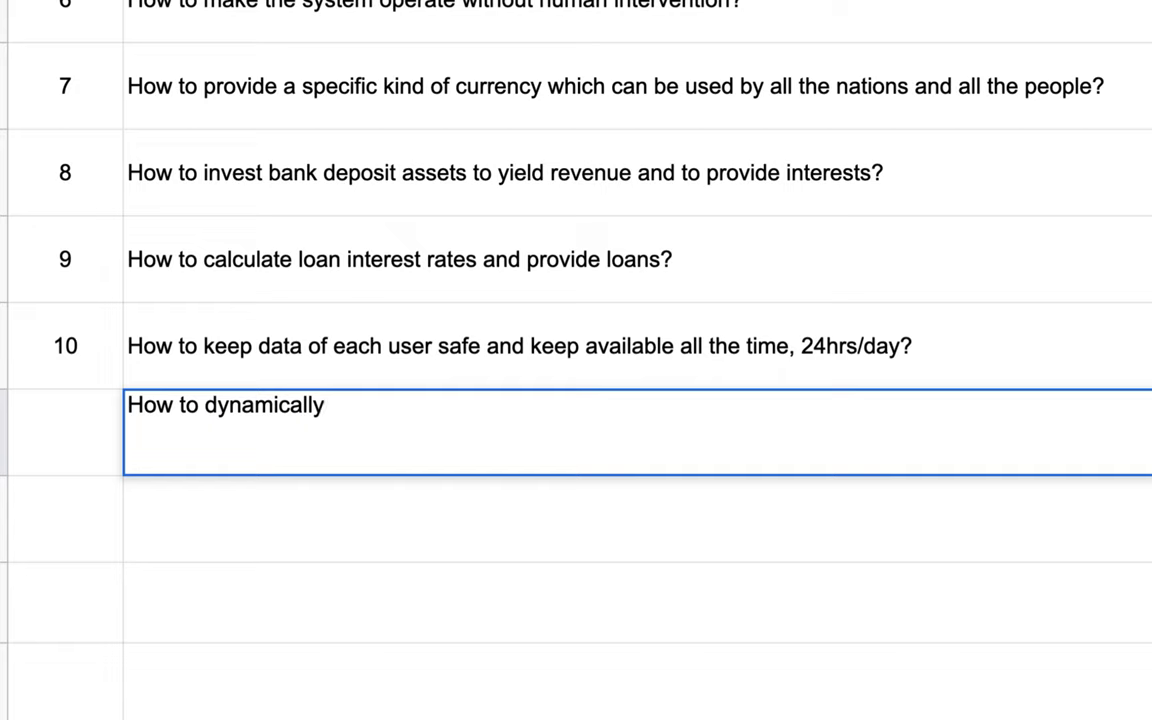
text(generat)
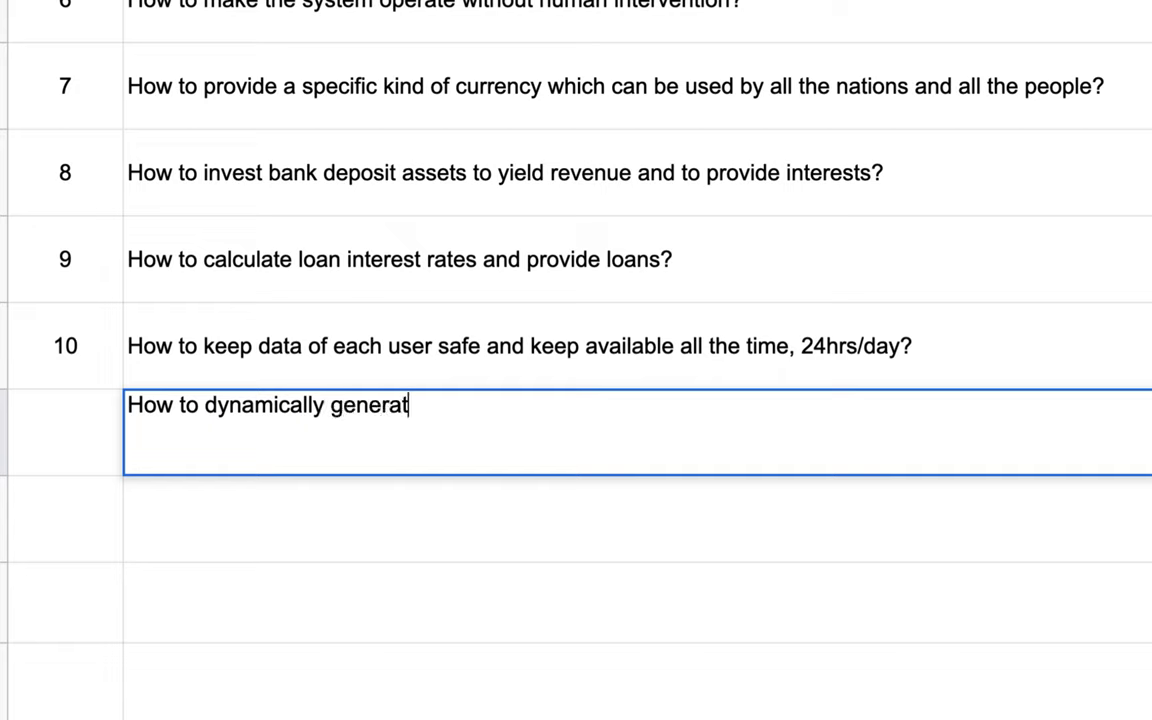
text(e or create user pr)
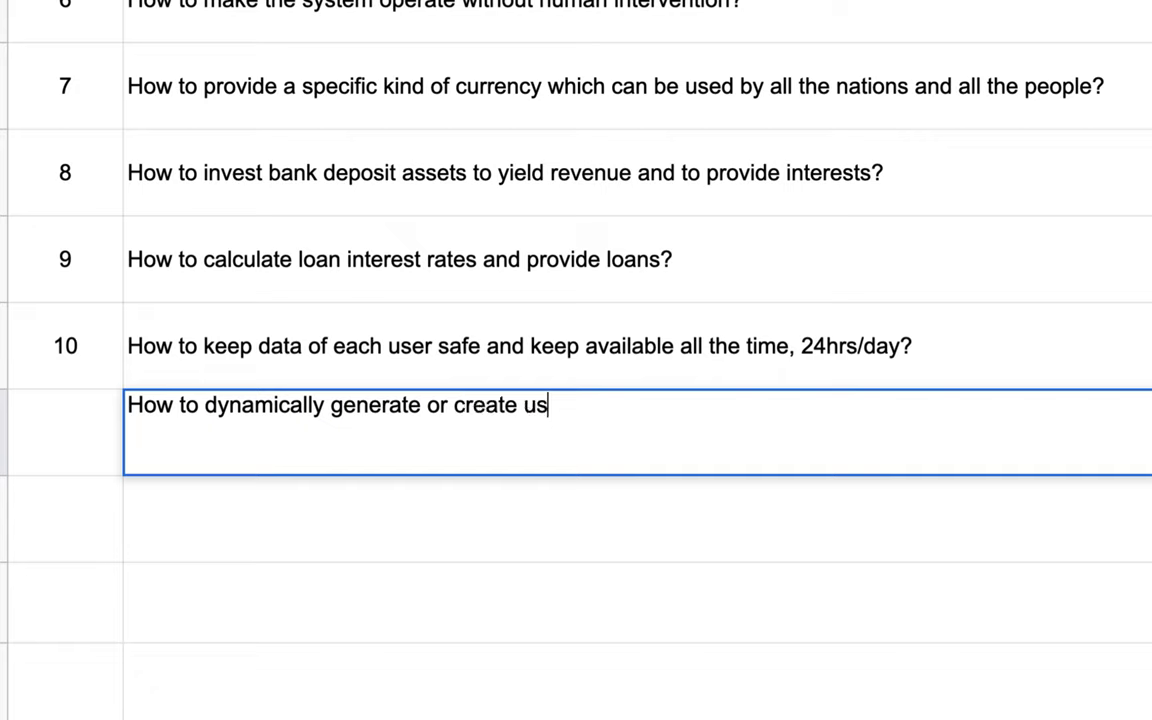
text(ocess)
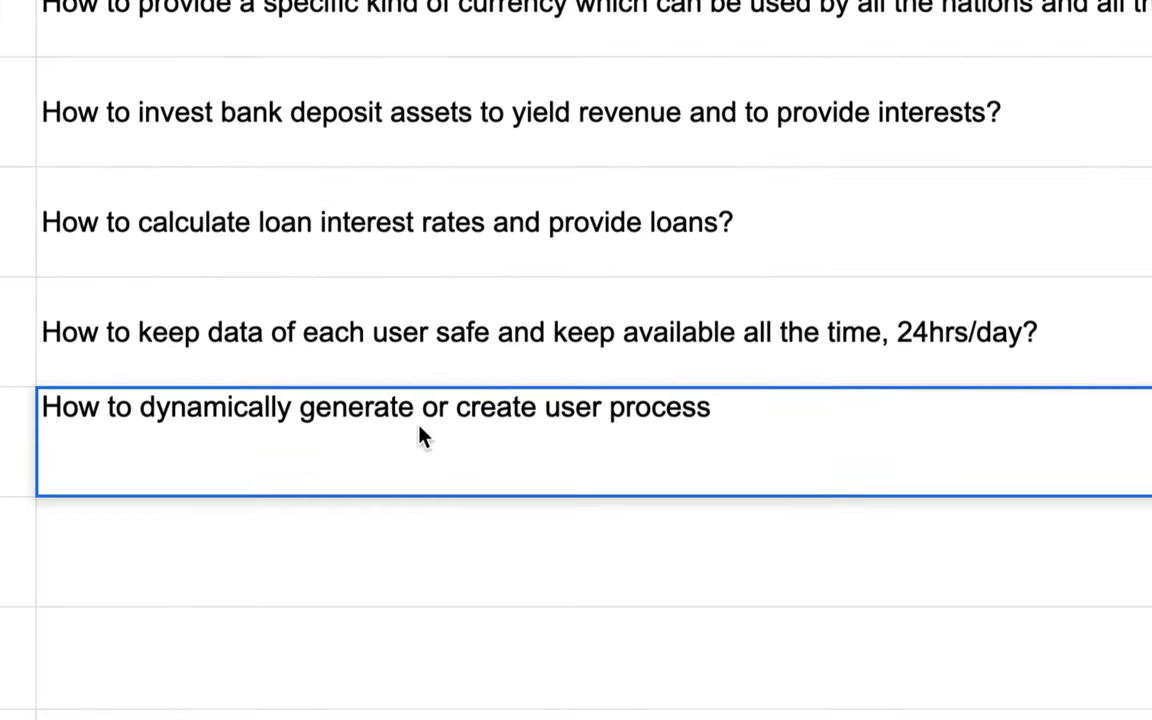
double_click(231, 410)
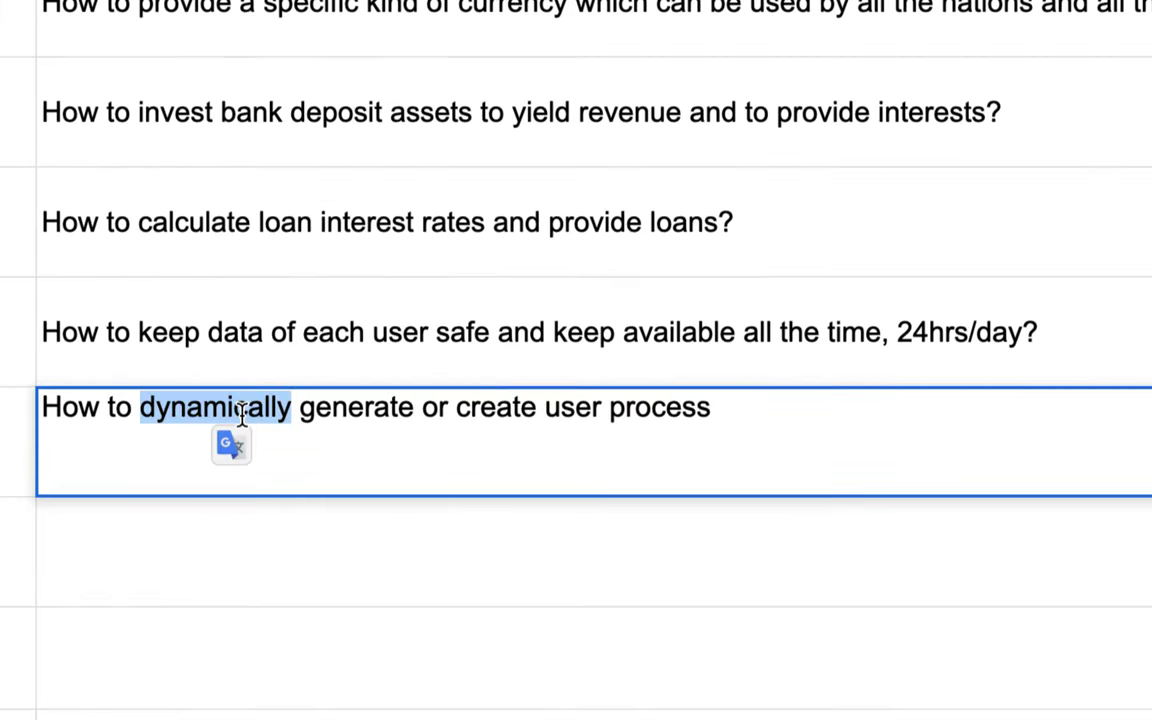
click(496, 407)
double_click(496, 407)
click(758, 407)
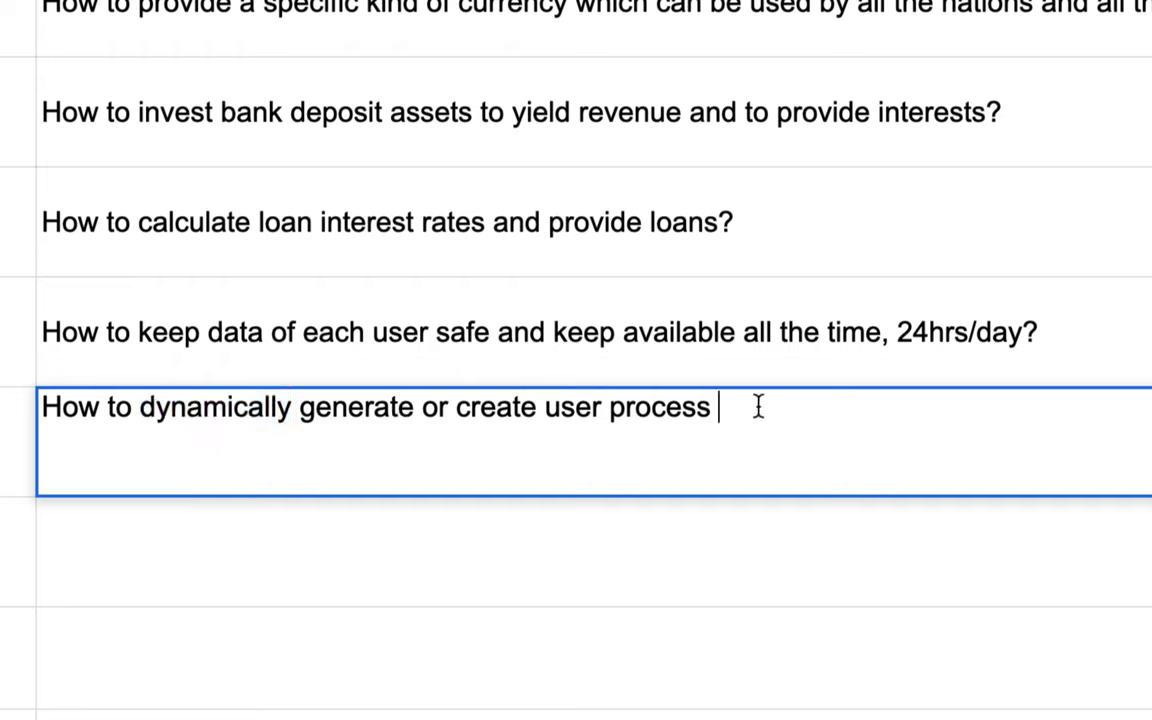
text(to )
text(prven)
key(BackSpace)
key(BackSpace)
key(BackSpace)
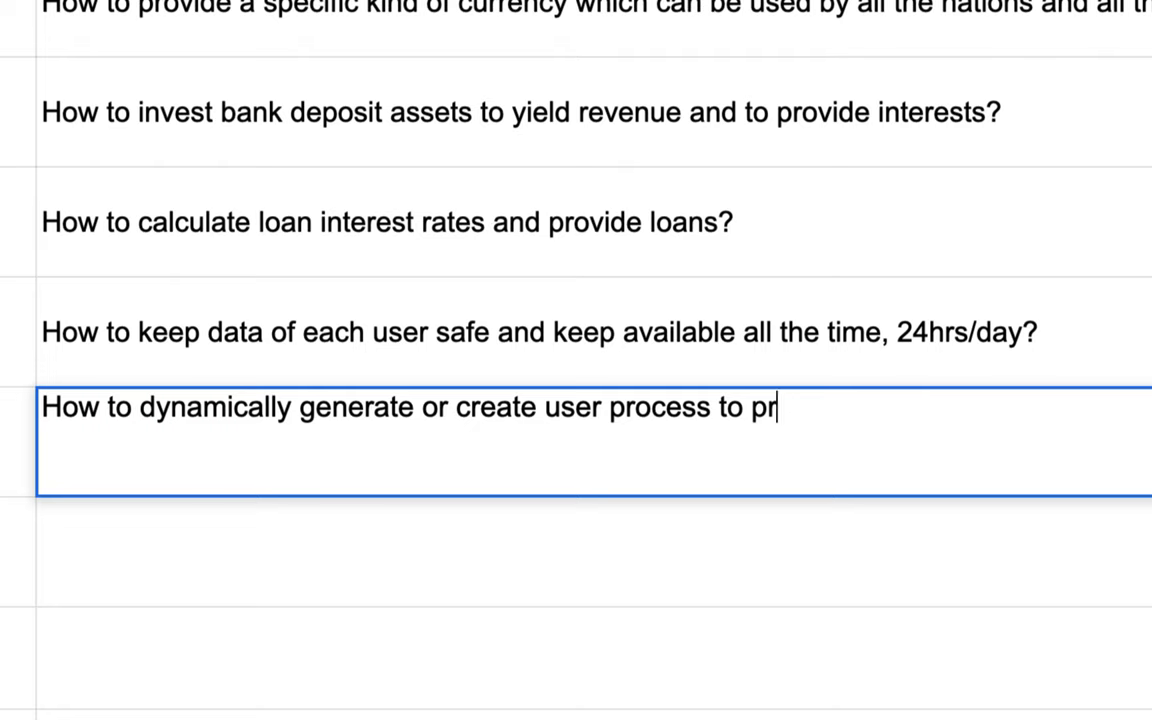
key(BackSpace)
key(BackSpace)
key(BackSpace)
key(BackSpace)
key(BackSpace)
Step: Complete the question in B12 with "for him/her to operate independently from others?"
text(for him/)
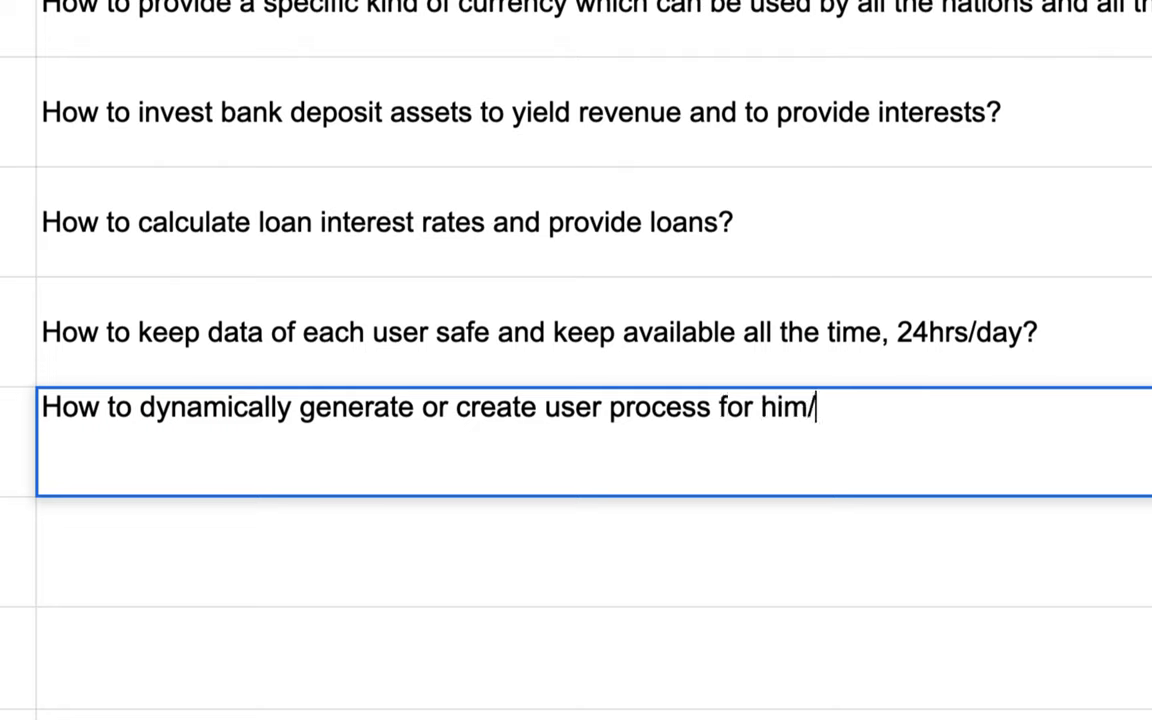
text(her to o)
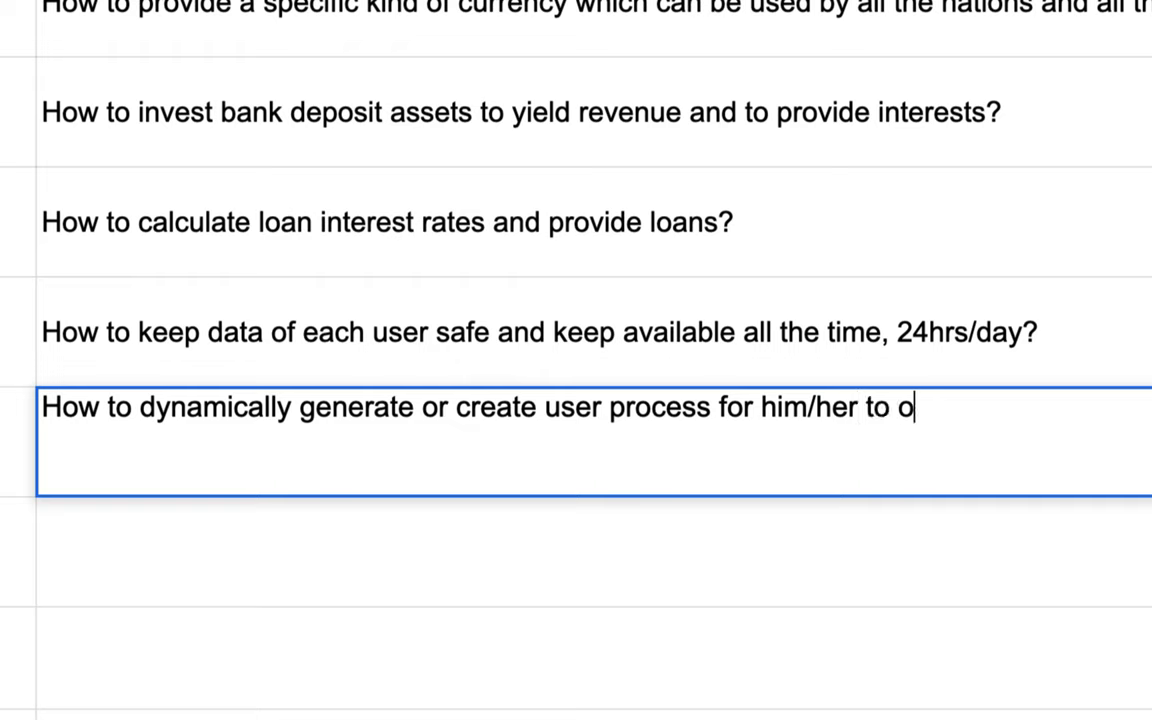
text(perate i)
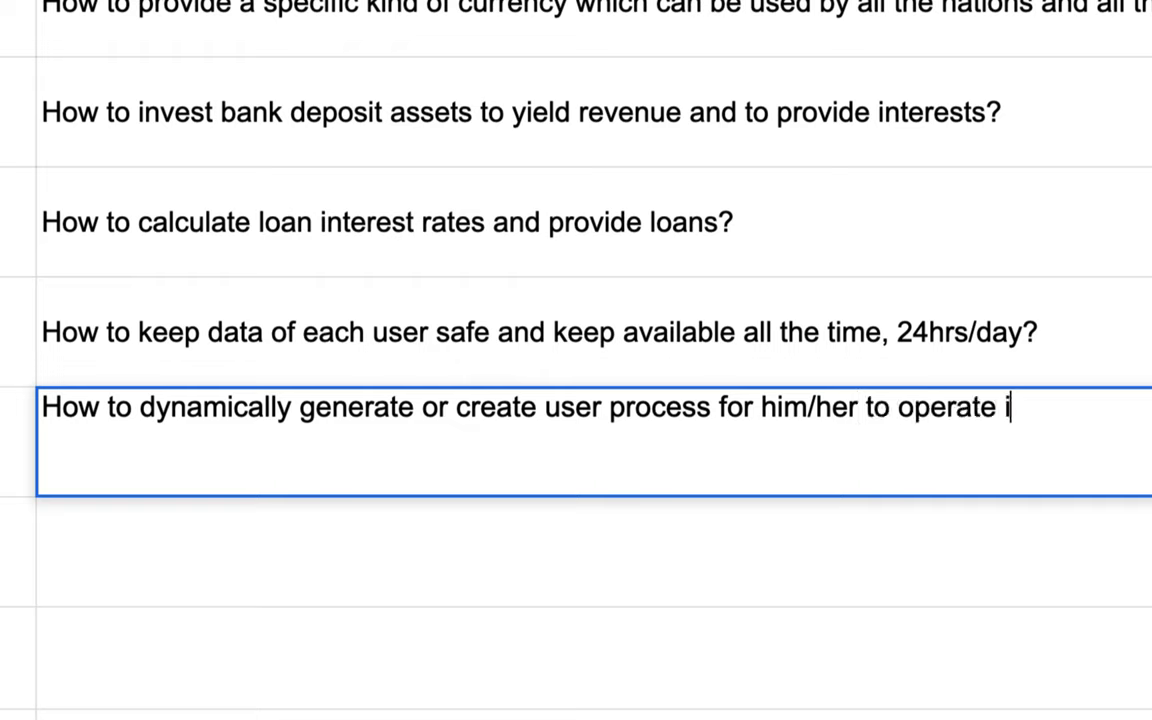
text(ndependen)
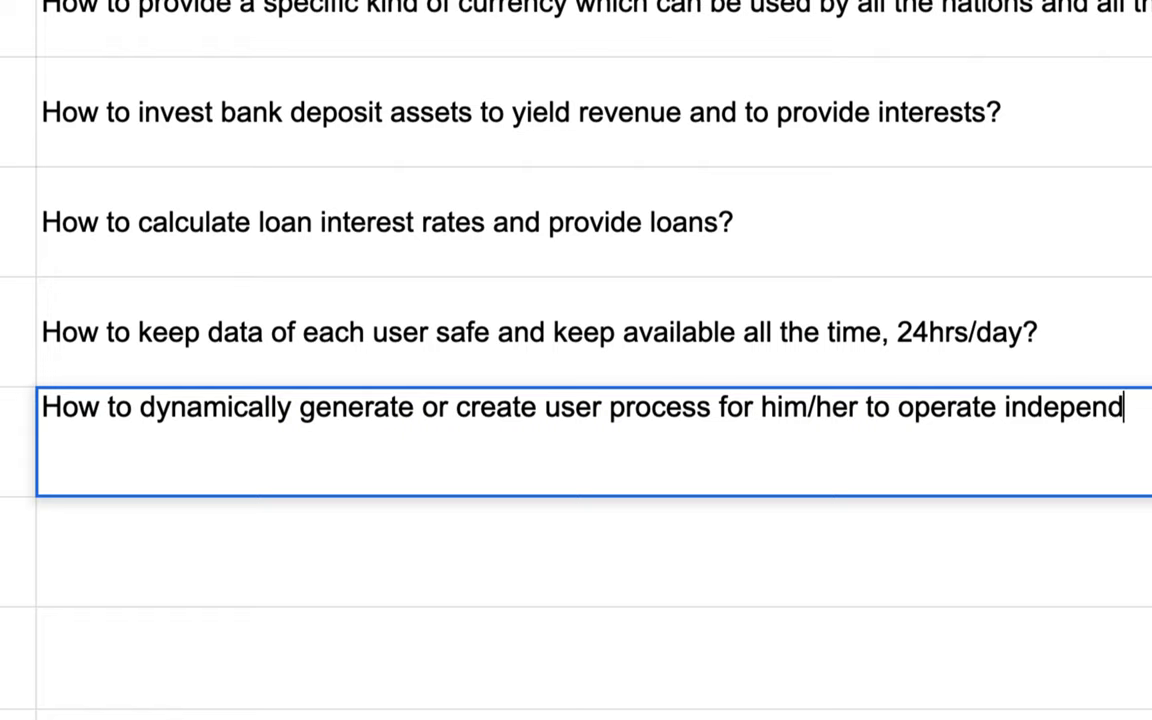
text(tly)
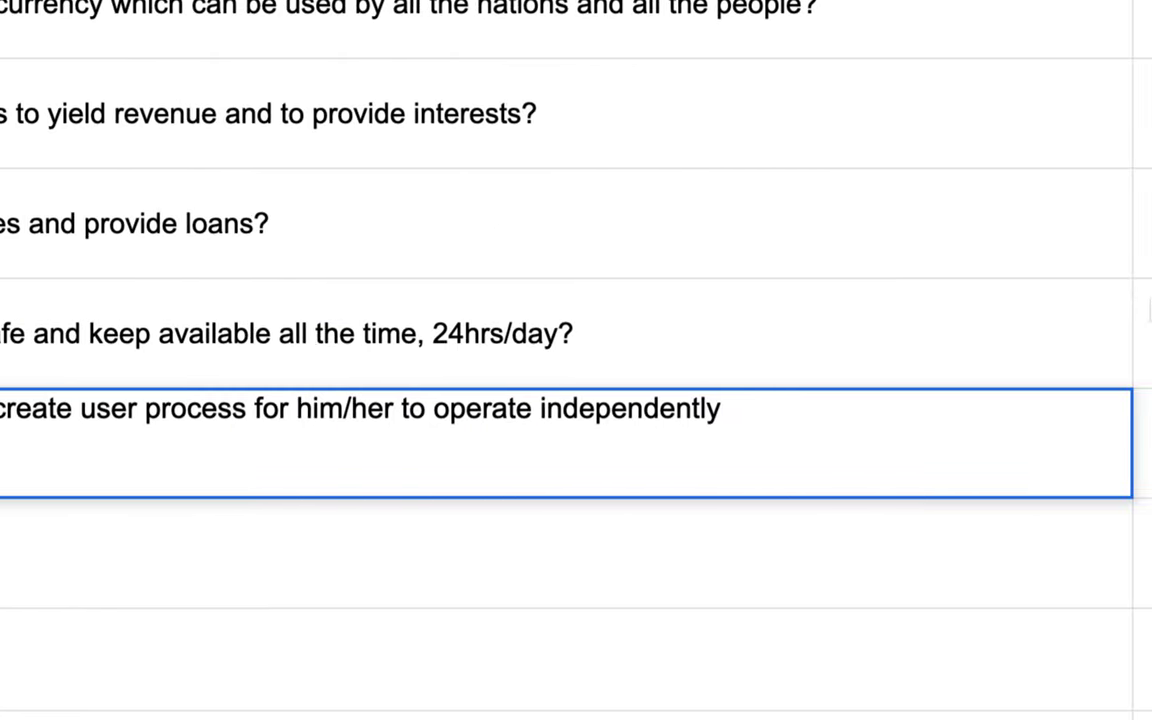
text( from others?)
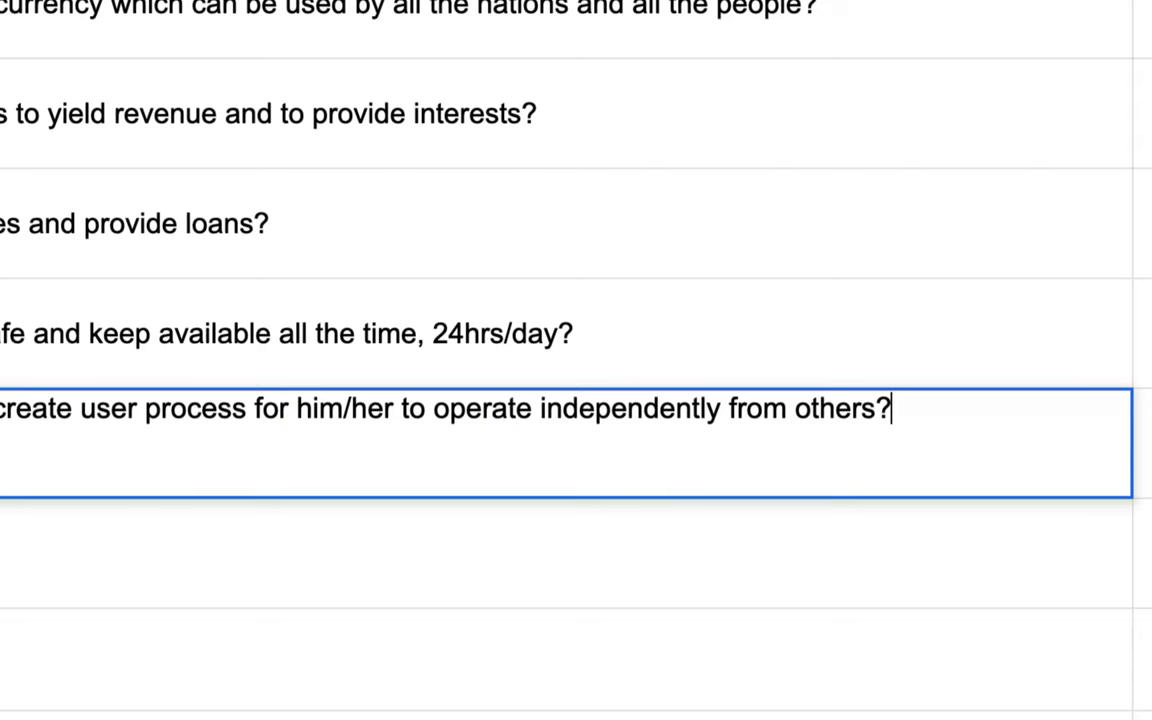
drag(663, 411, 874, 404)
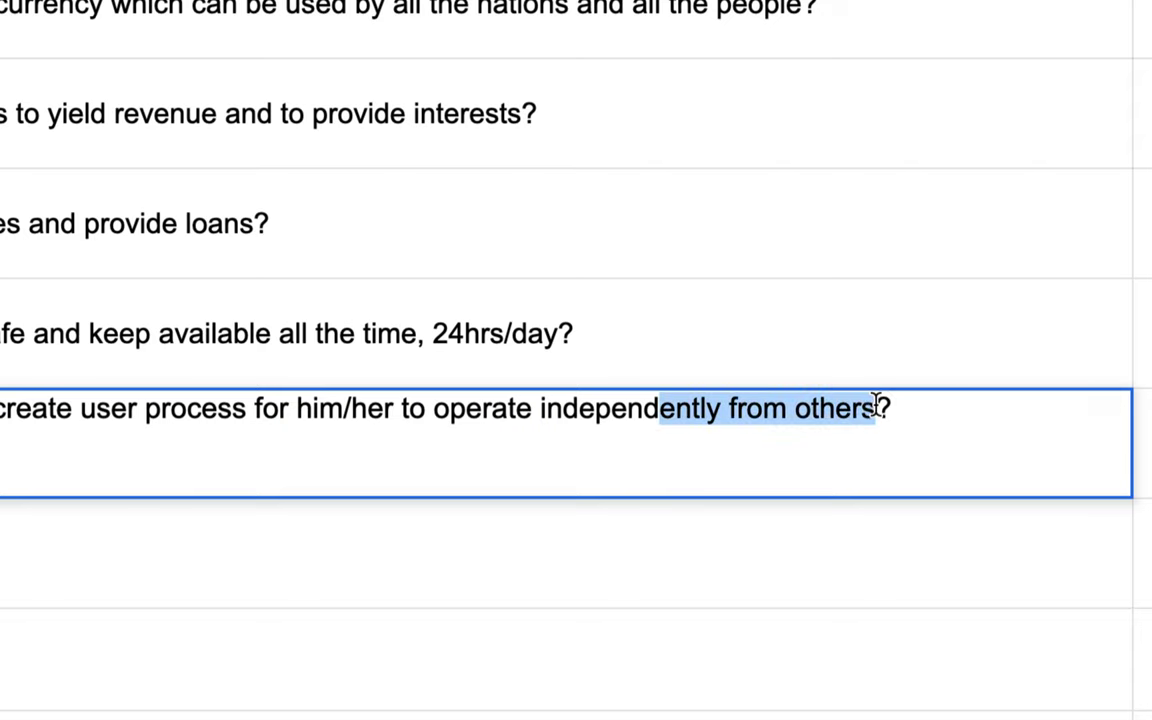
click(593, 410)
double_click(593, 410)
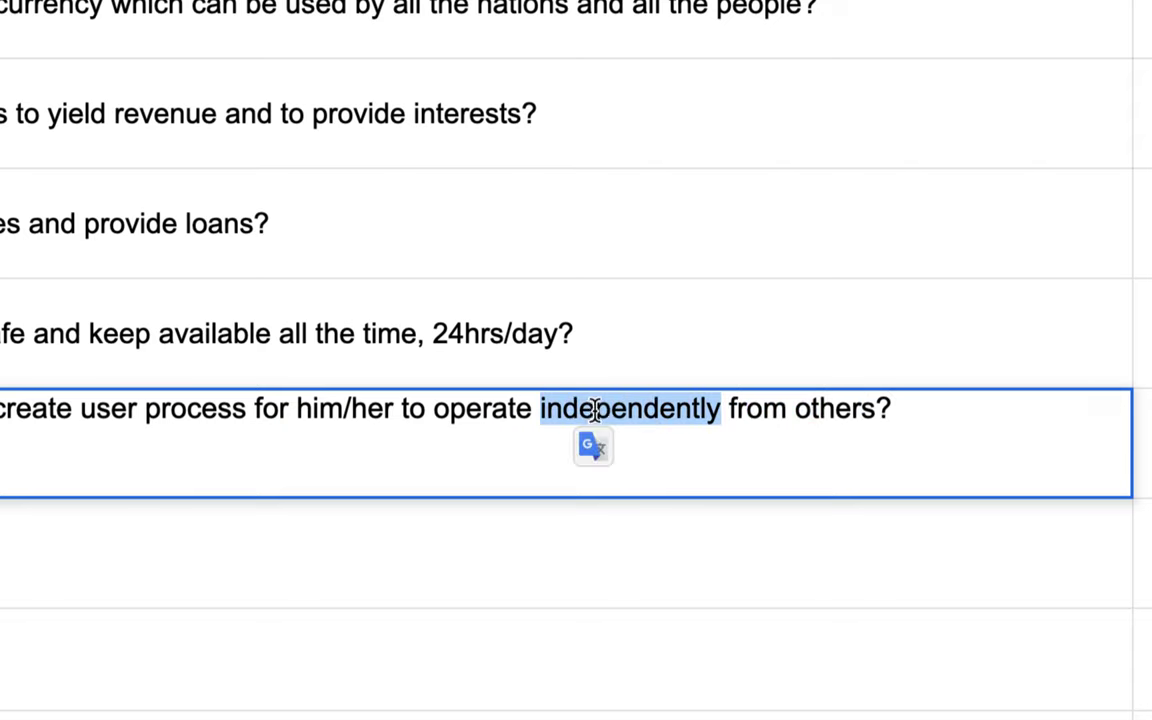
double_click(470, 412)
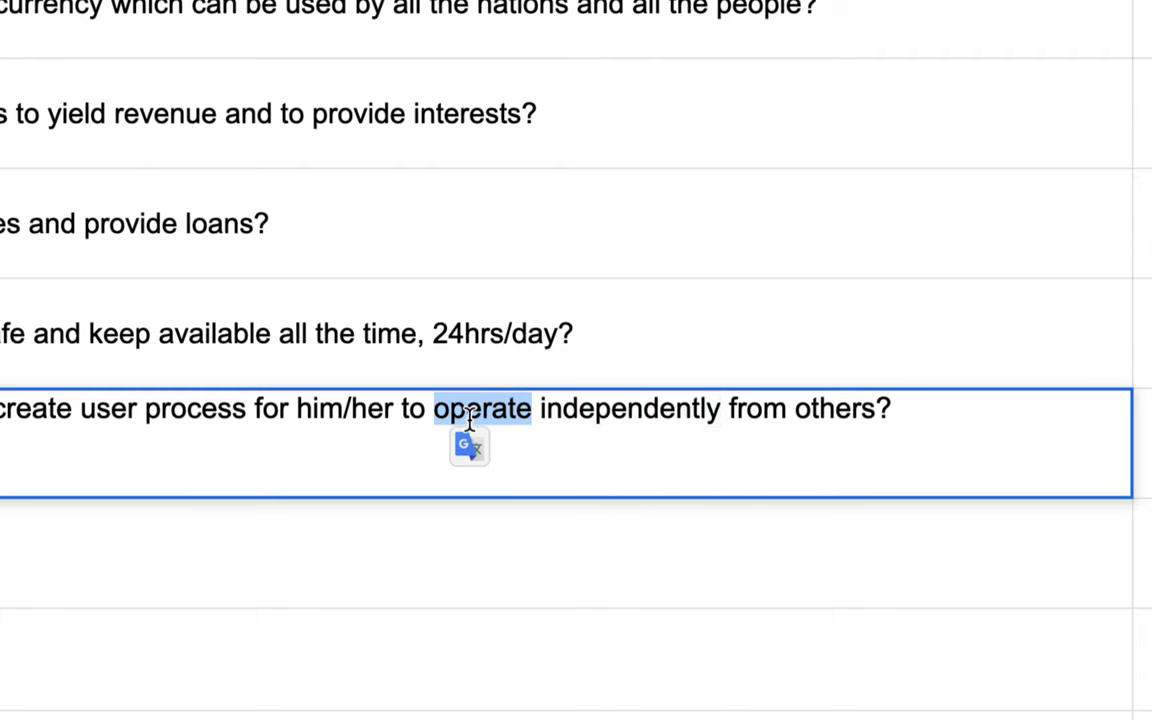
Step: Add "preventing data mangling." after the question in B12 and commit the entry
click(888, 410)
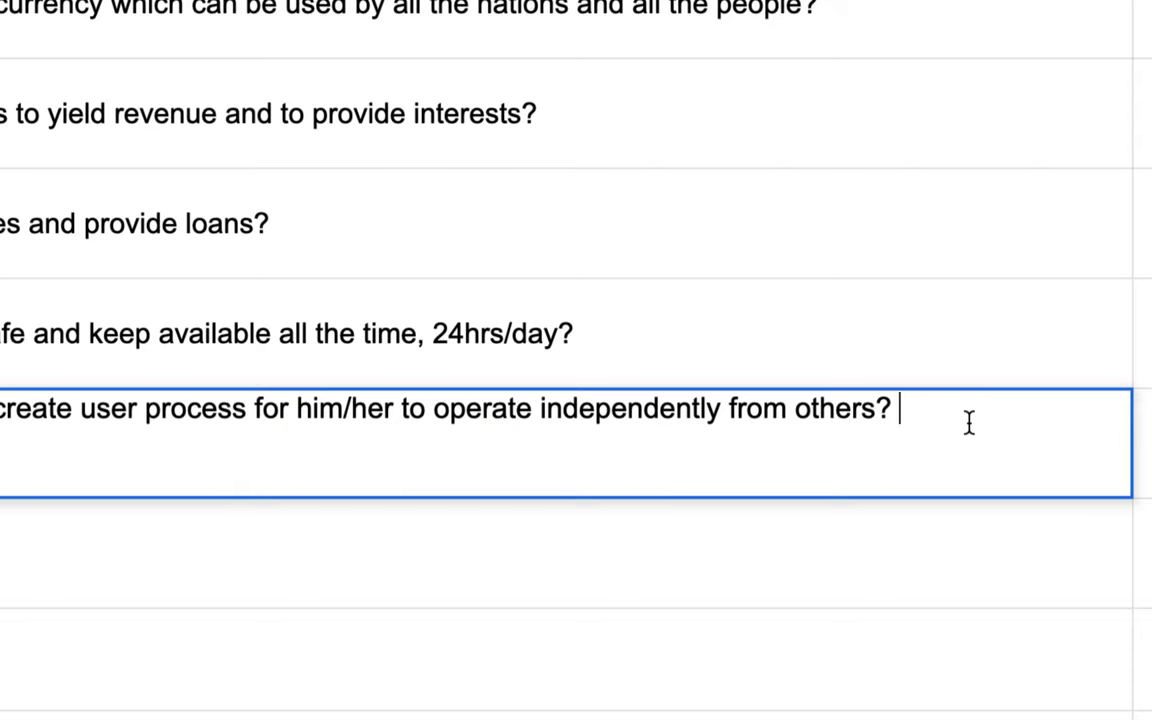
text(pre)
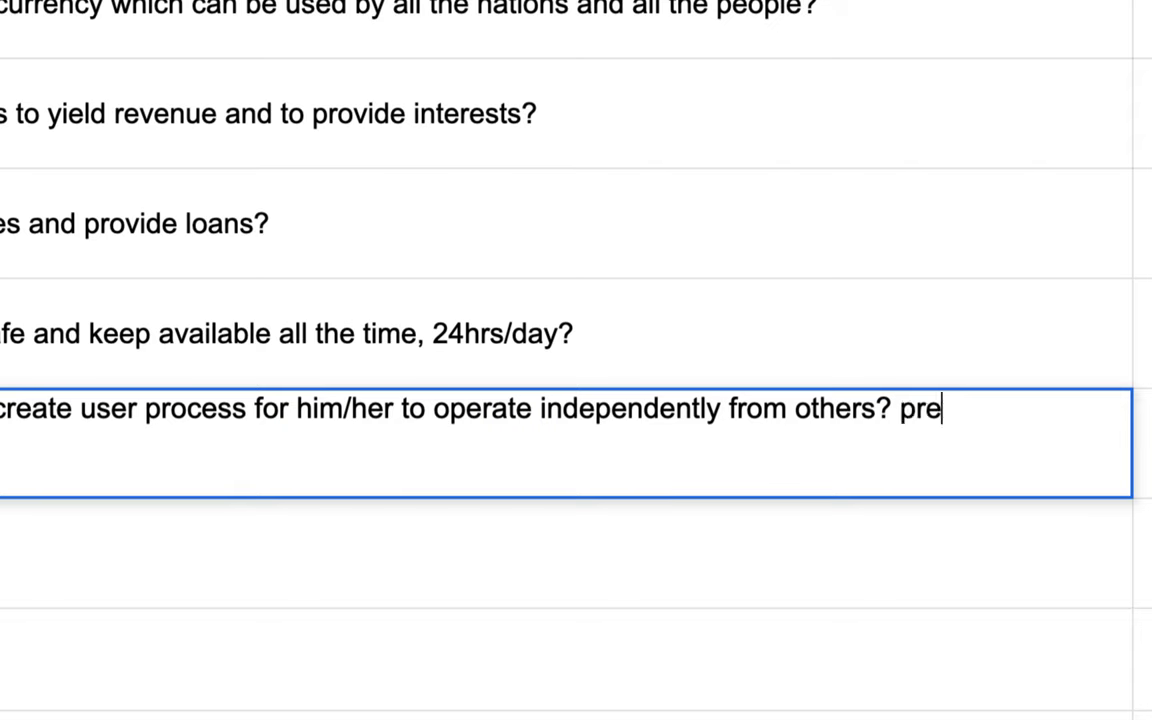
text(venting d)
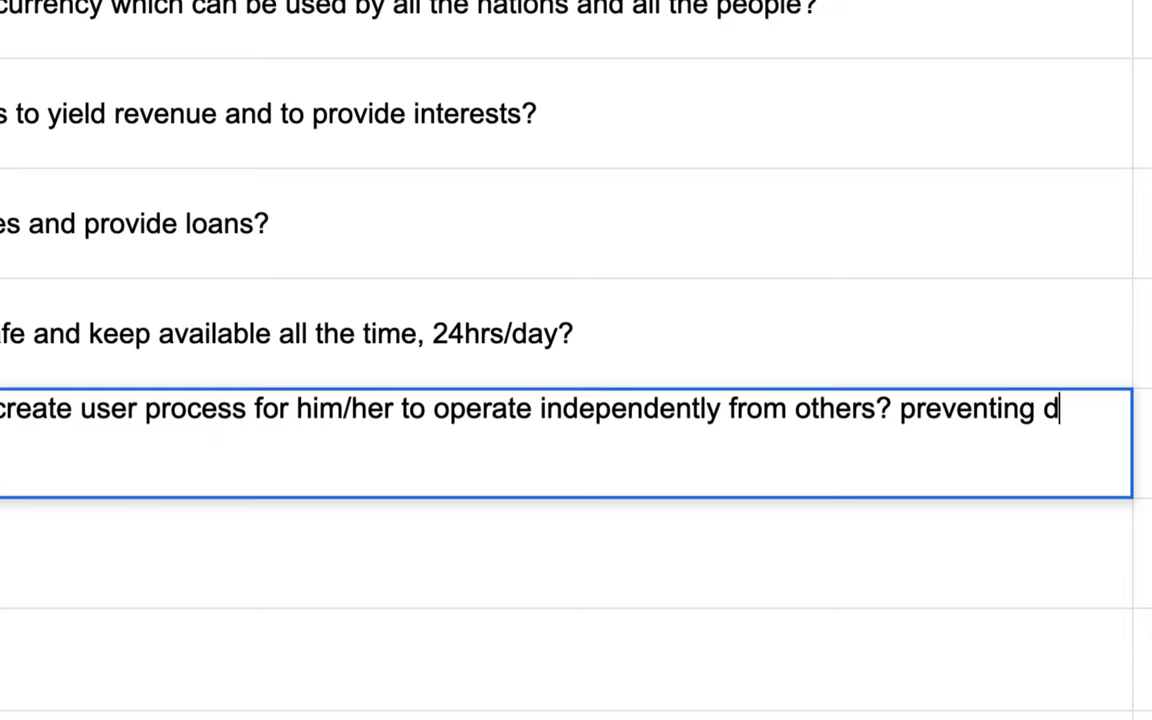
text(ata man)
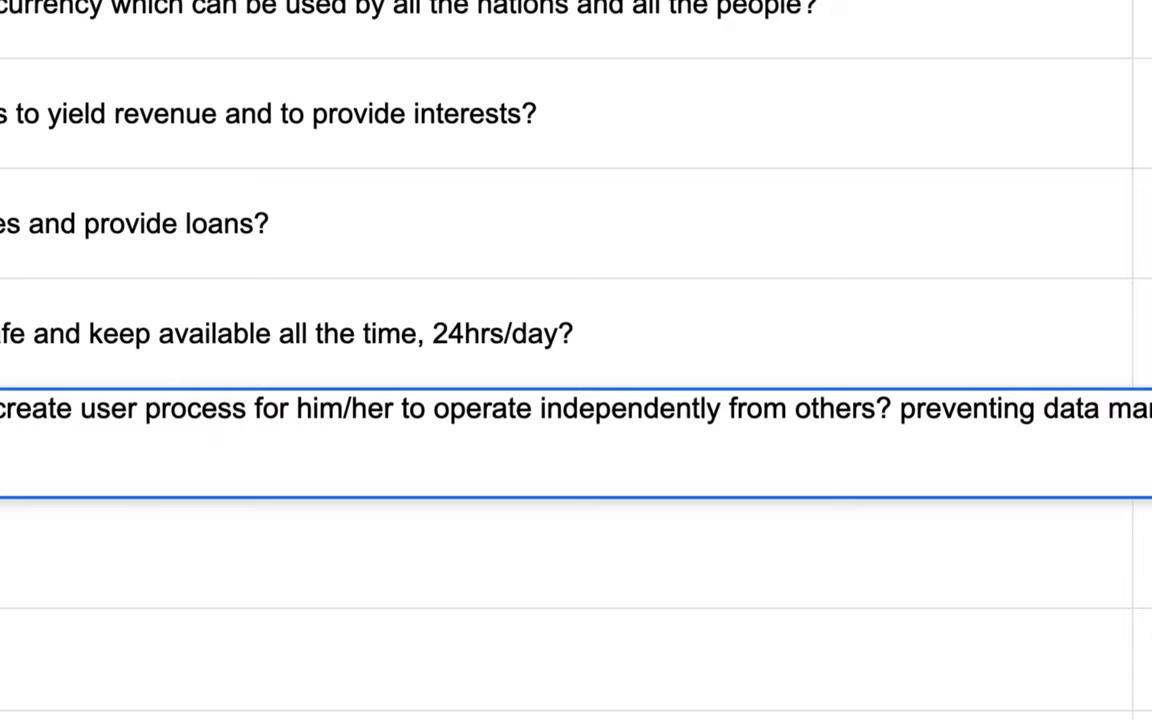
text(gling)
double_click(767, 407)
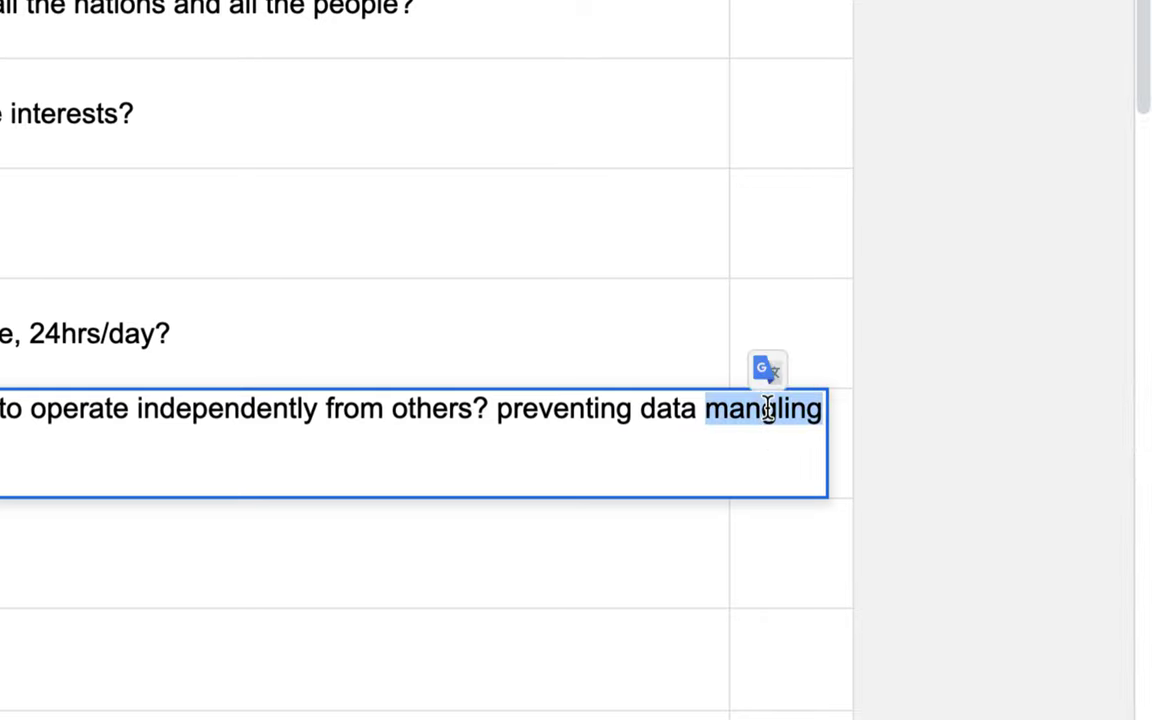
click(816, 412)
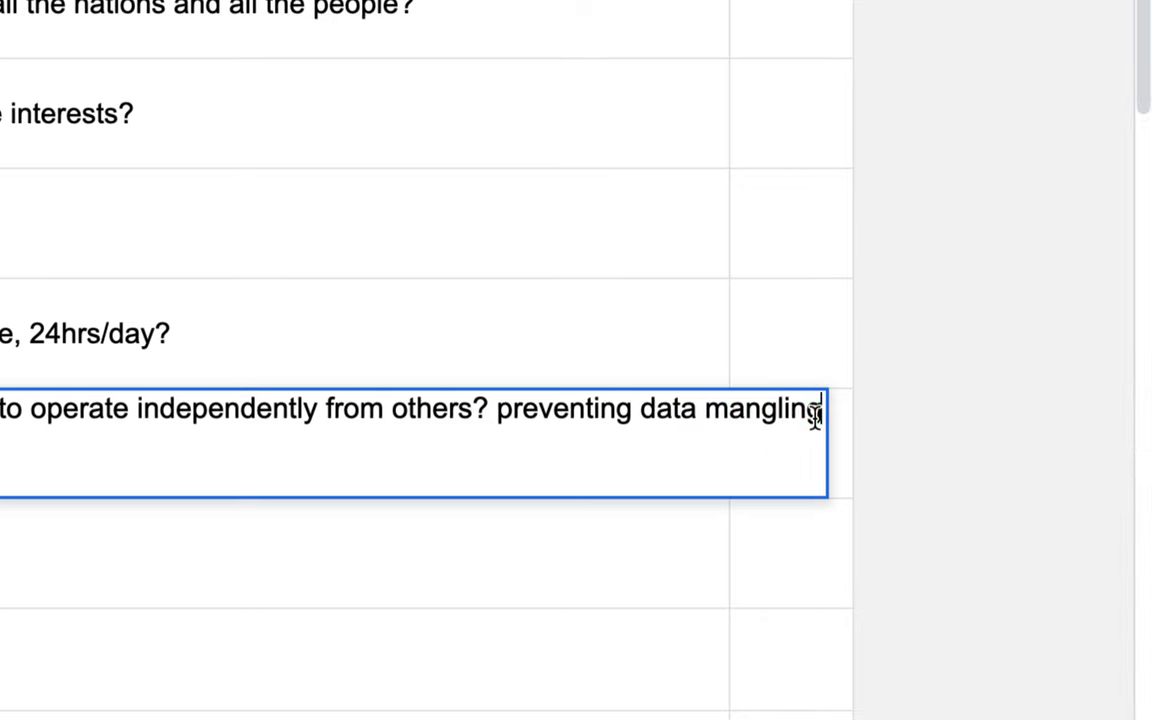
text(.)
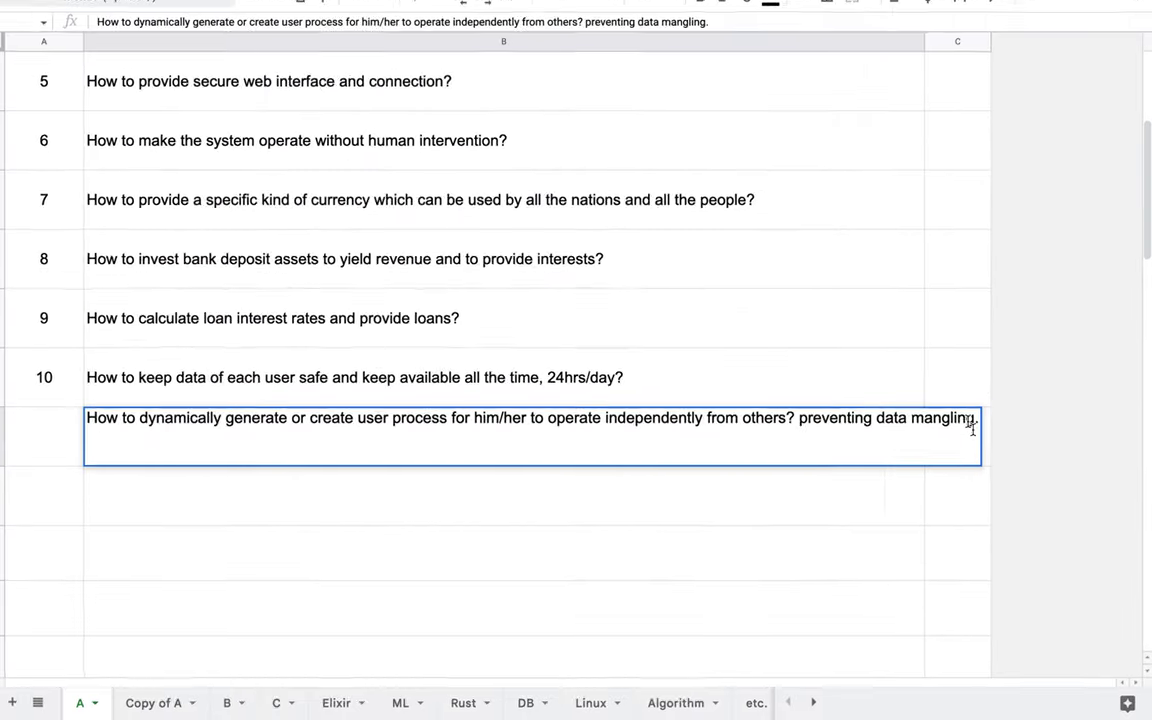
key(Return)
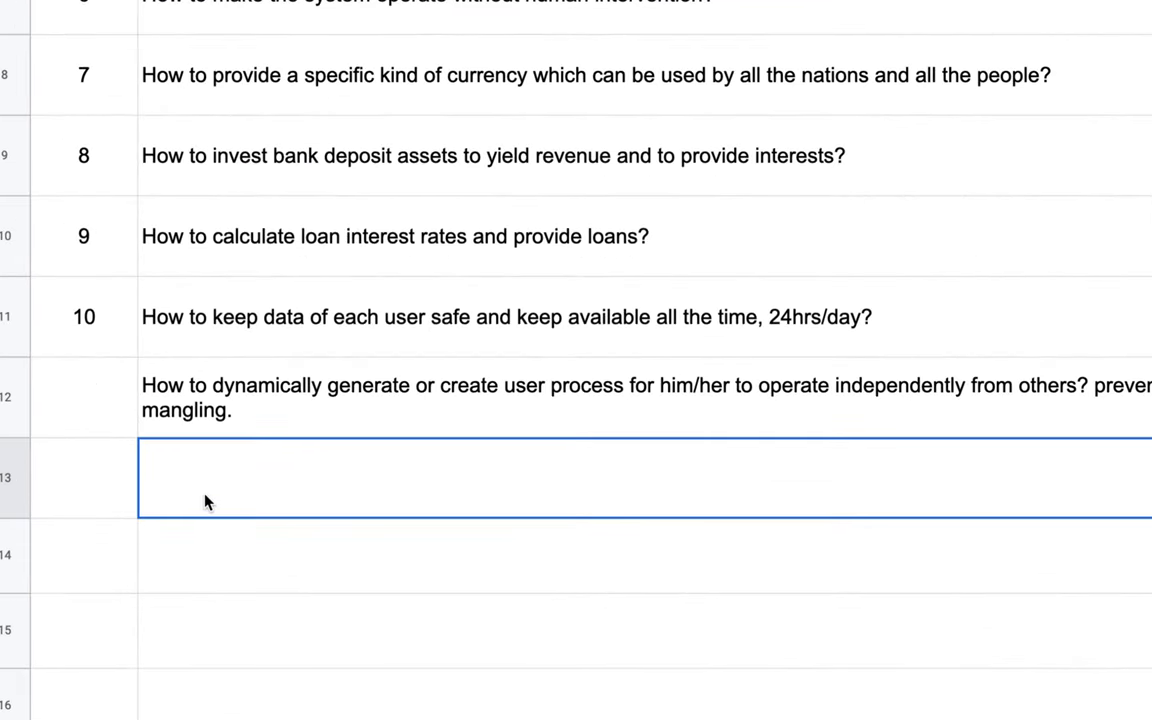
Step: Begin the requirement in B13 with "How to authenticate" and continue the numbering with 11 and 12 in A12:A13
text(How)
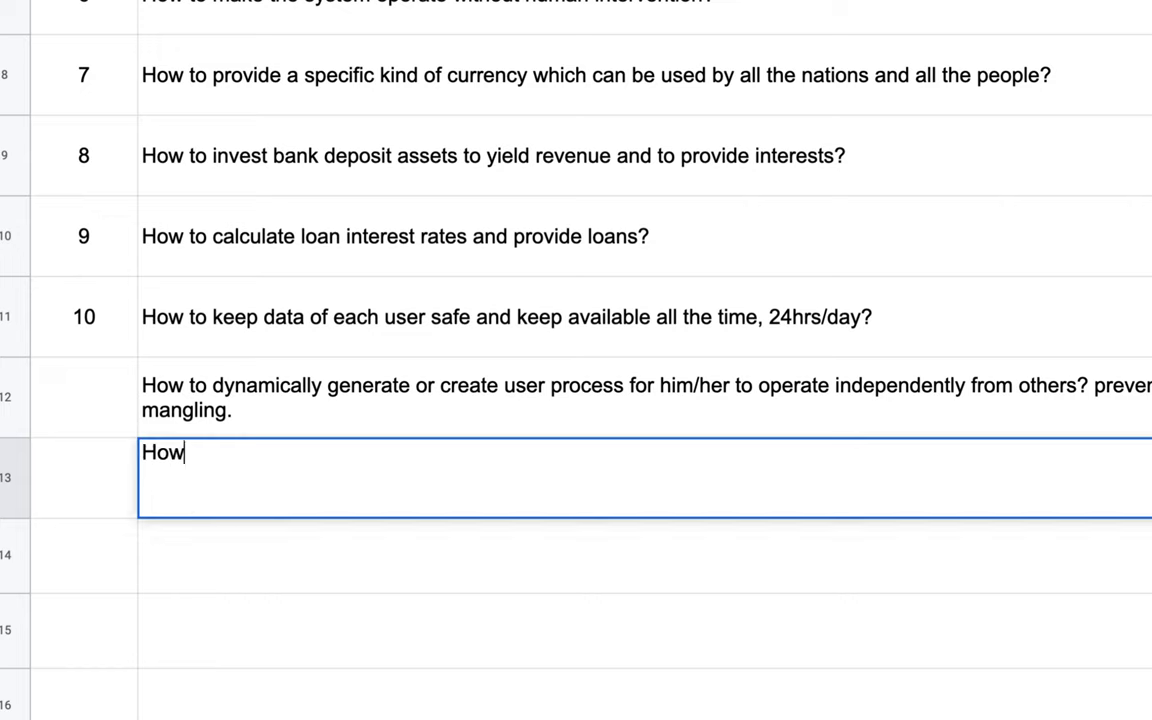
text( to auth)
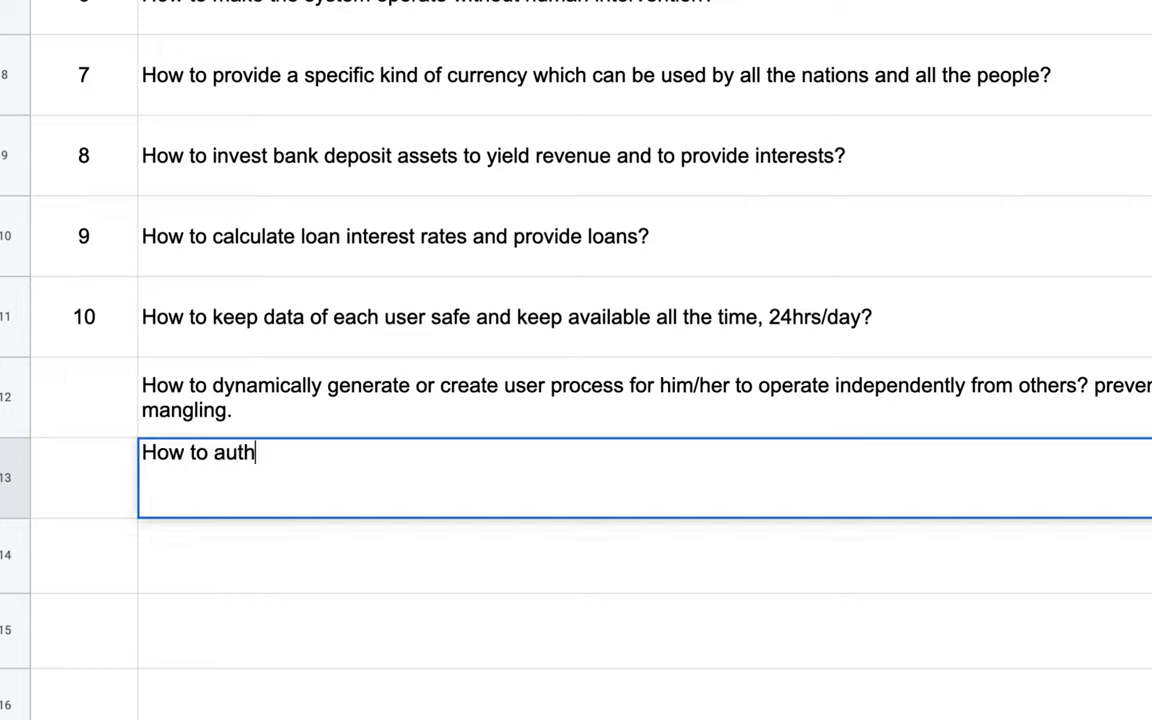
text(enticate)
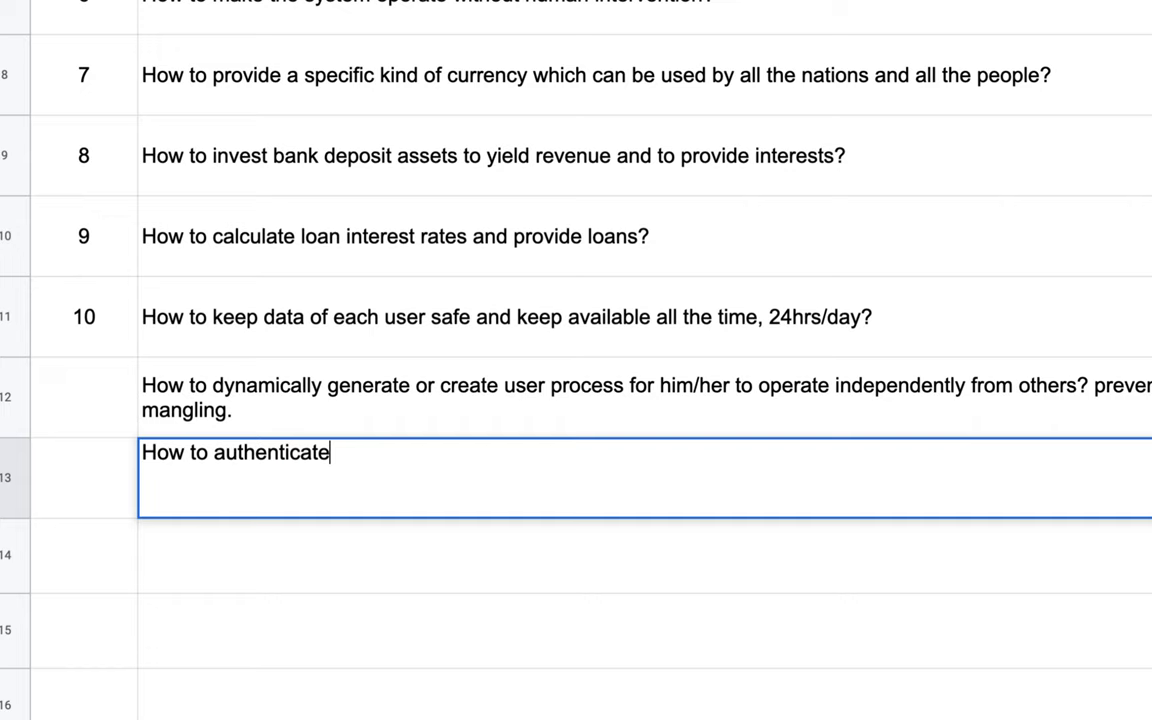
drag(108, 249, 127, 474)
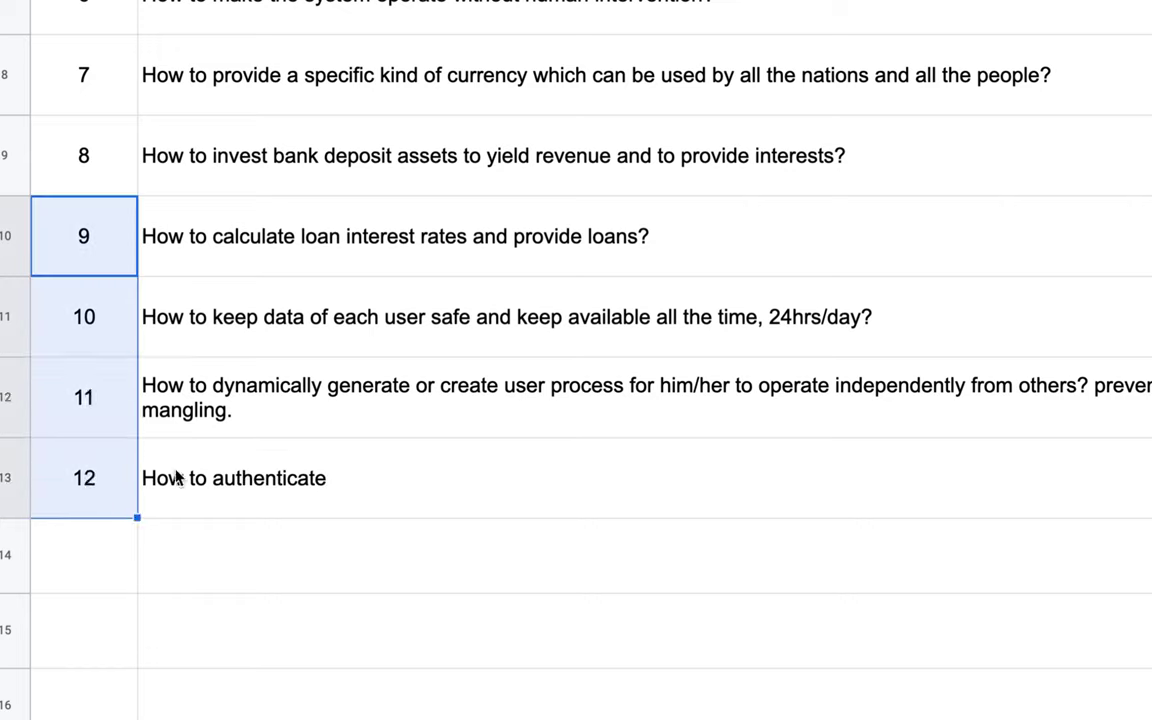
Step: Complete the requirement in B13 with "one's own identity? digital signature?" and commit the entry
double_click(339, 485)
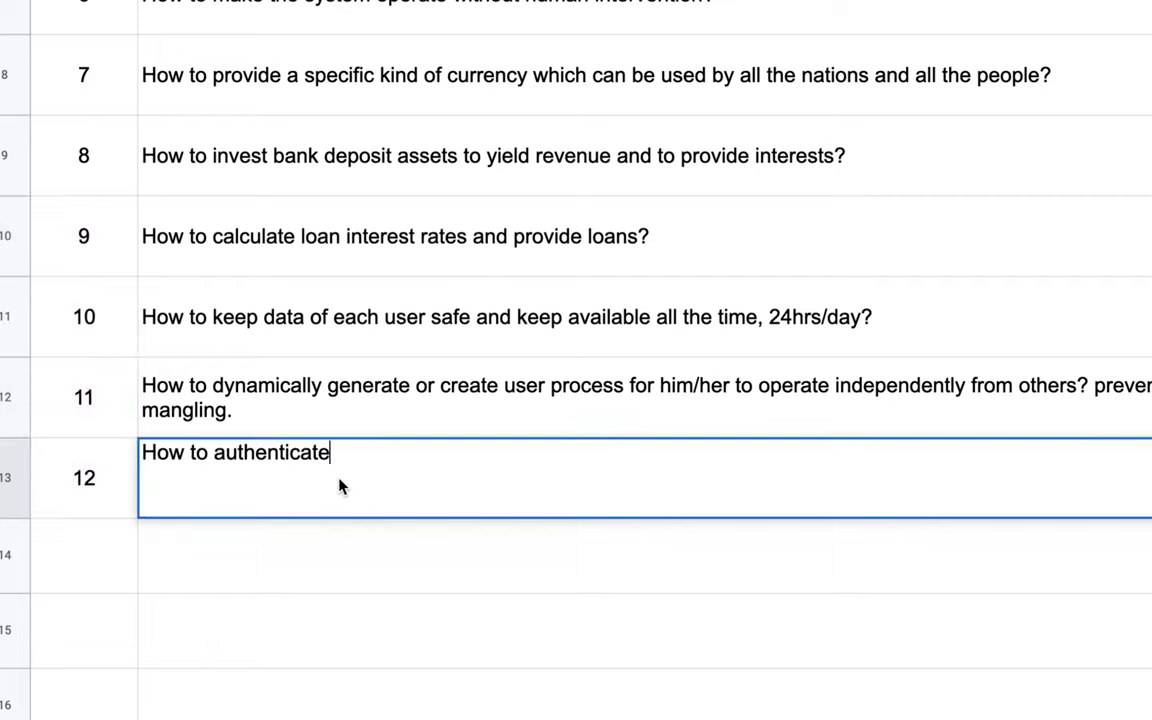
text(one's o)
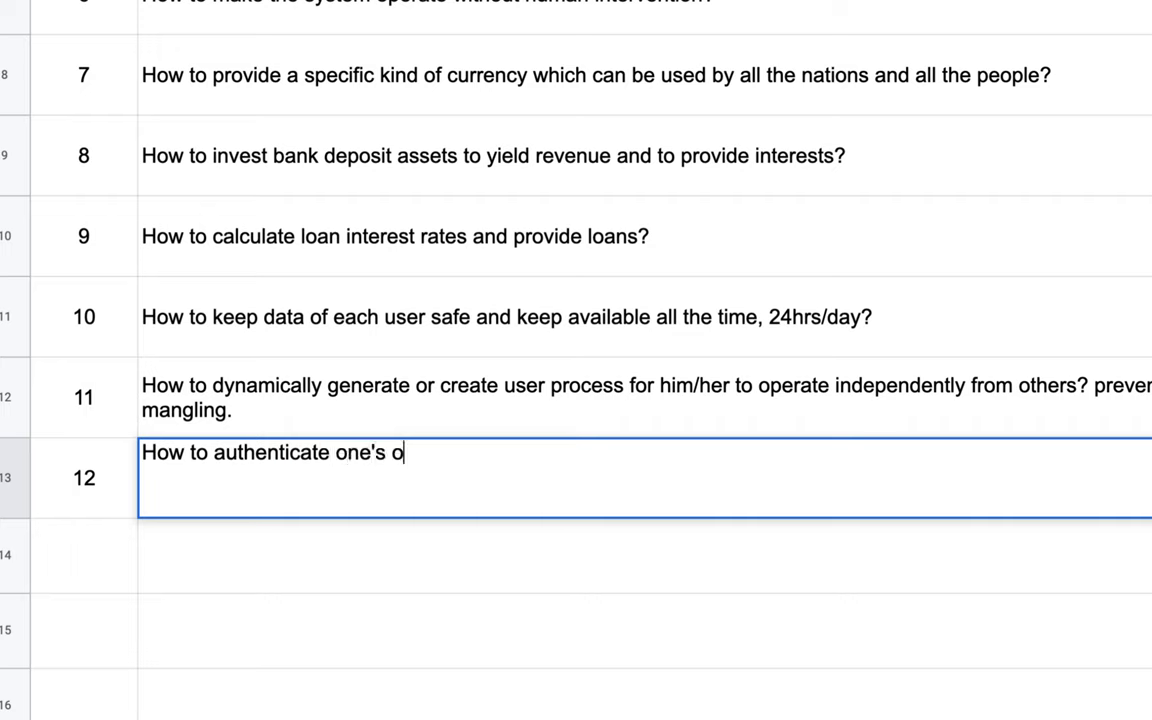
text(wn identity?)
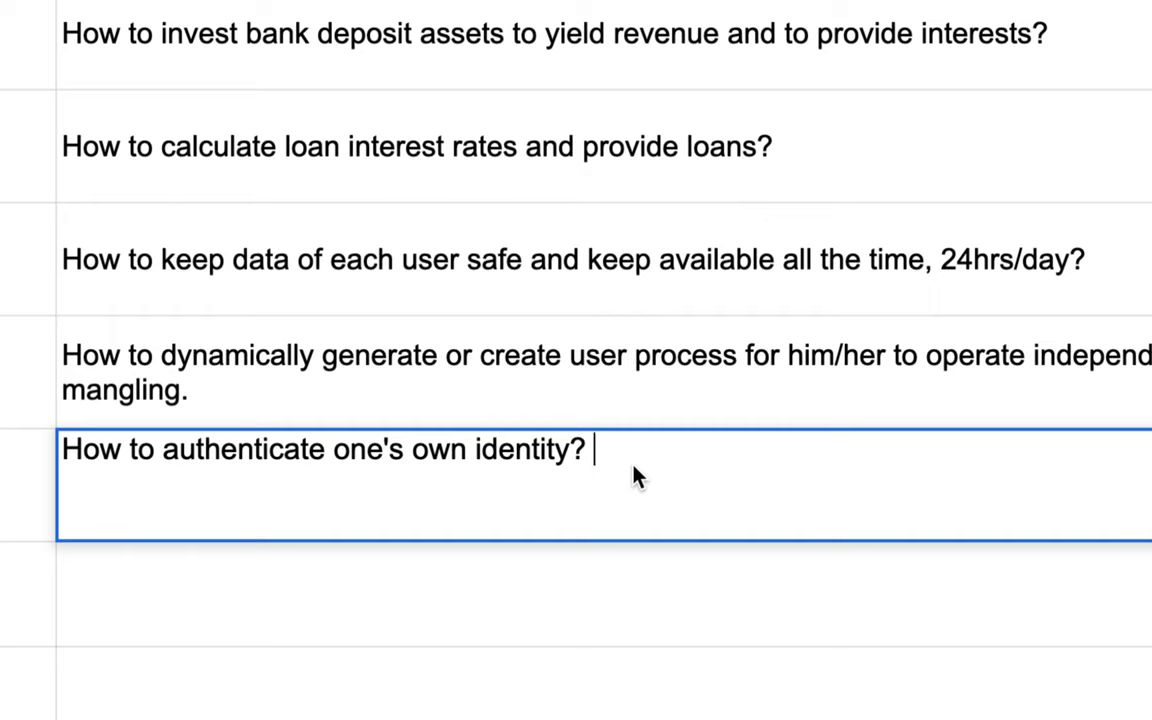
text( digit)
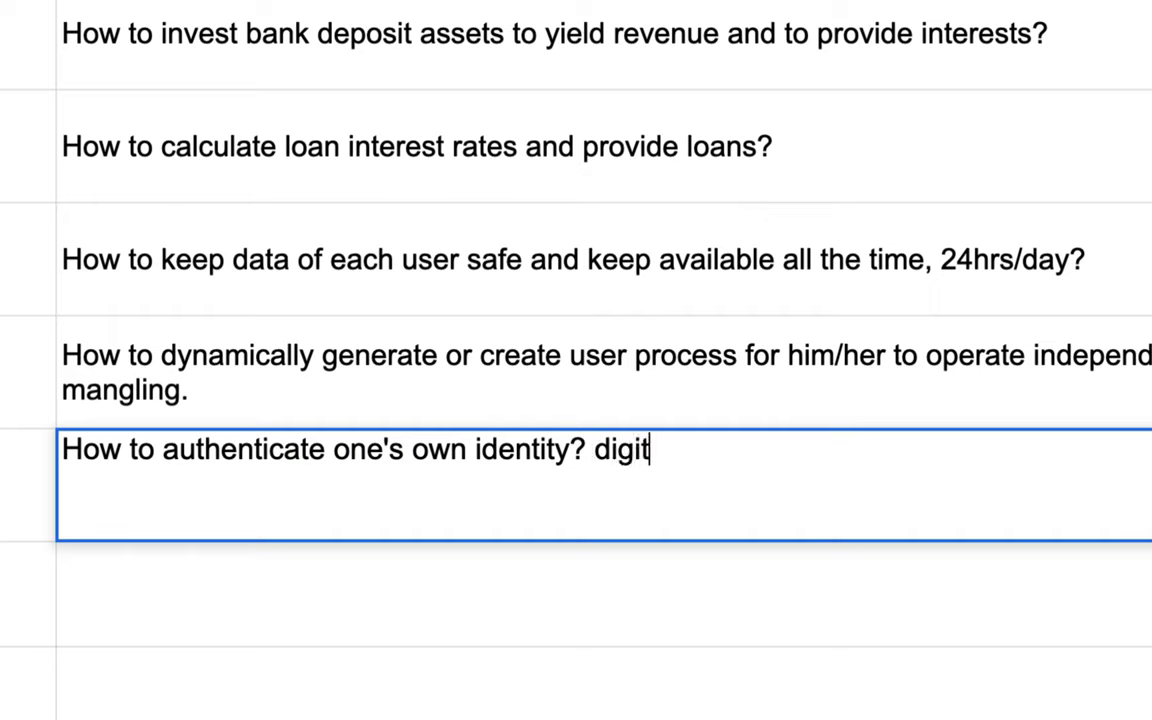
text(al signa)
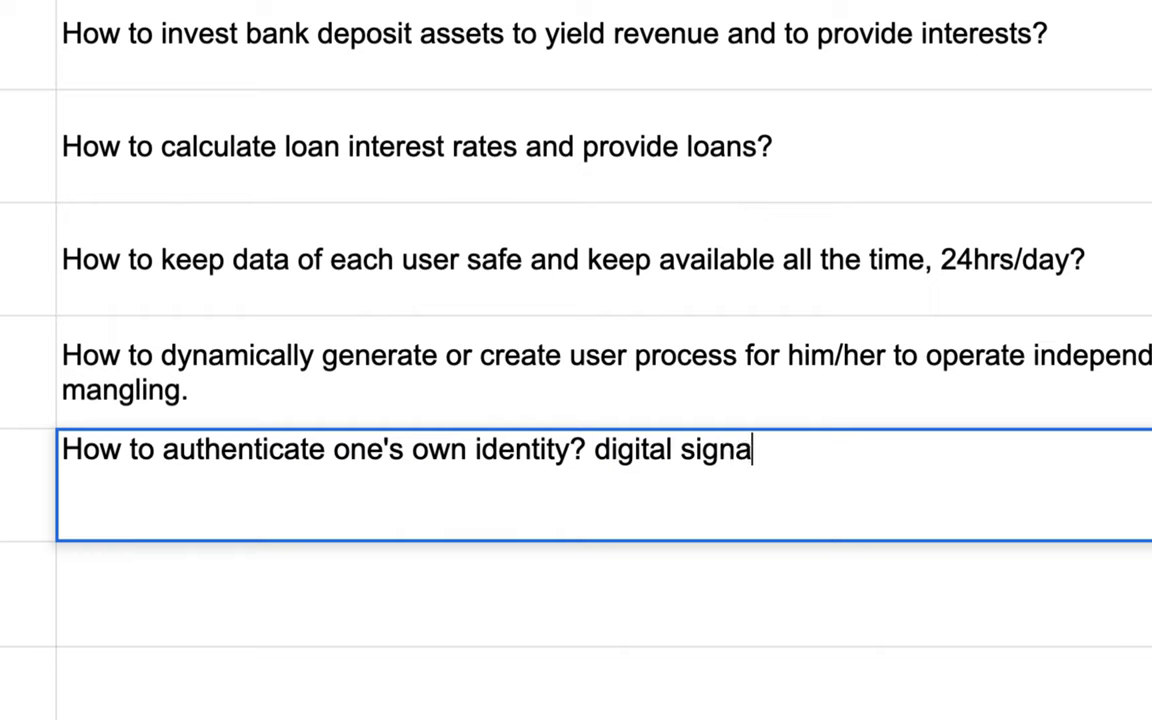
text(ture?)
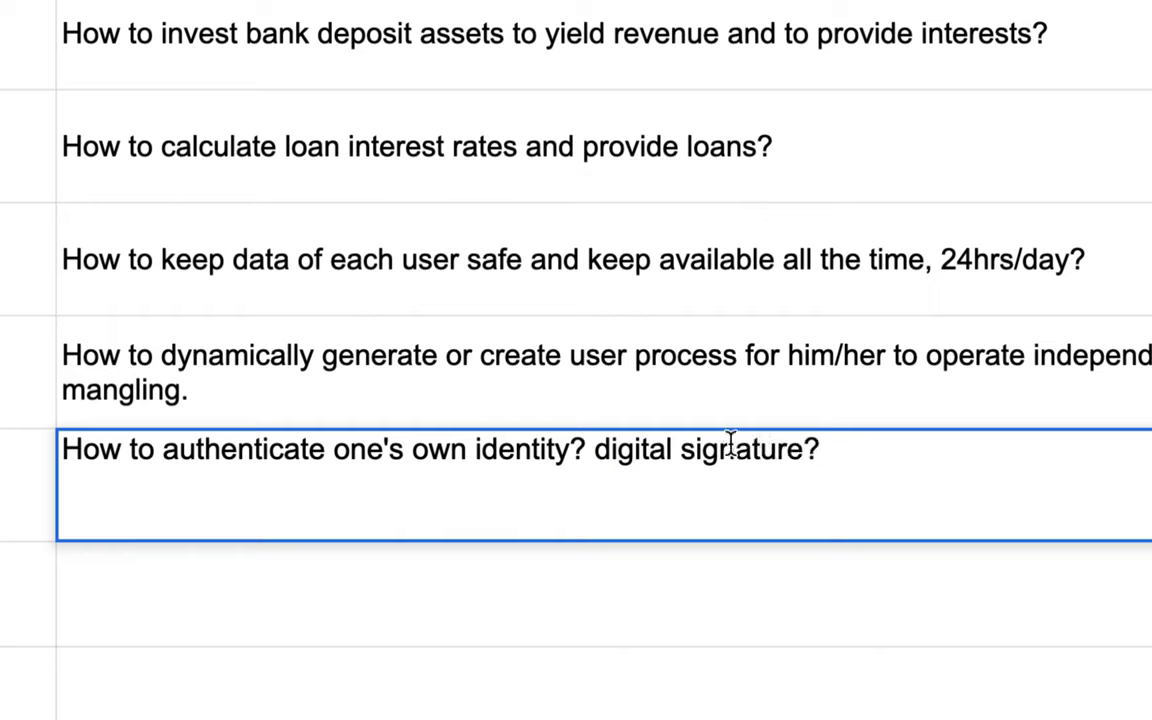
click(591, 593)
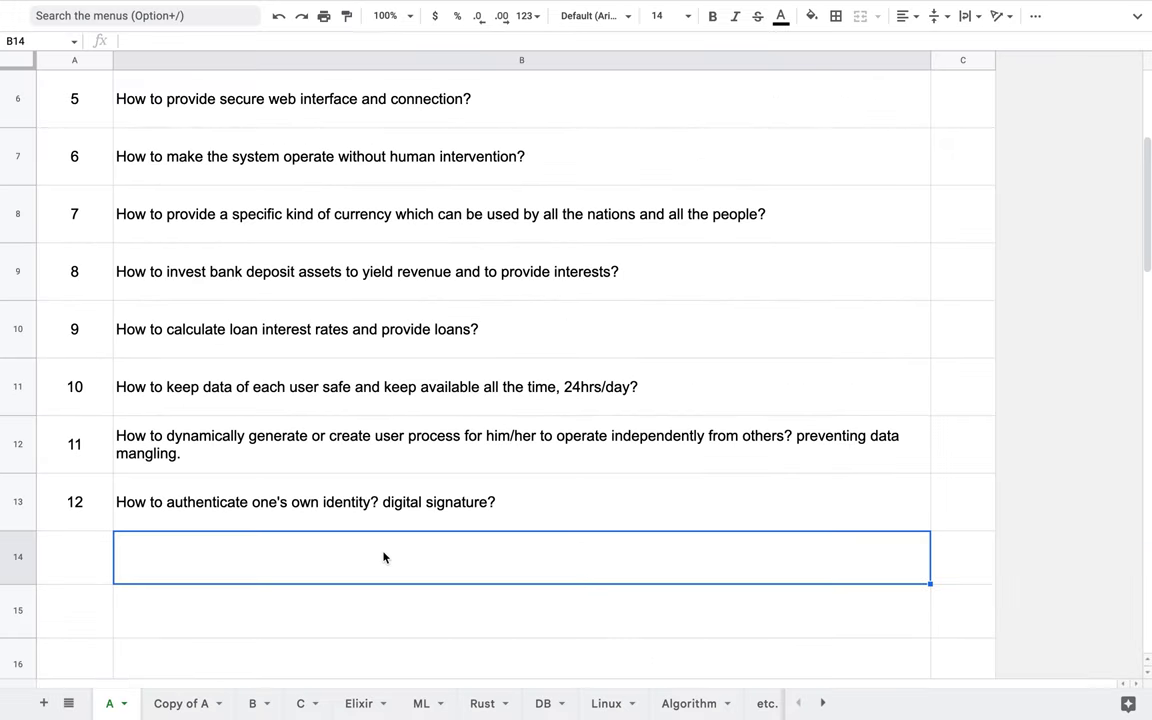
Step: Continue the column A numbering from 13 in A14 downward and enter "How to minimize the operational expense of our system?" in B14
drag(58, 443, 85, 648)
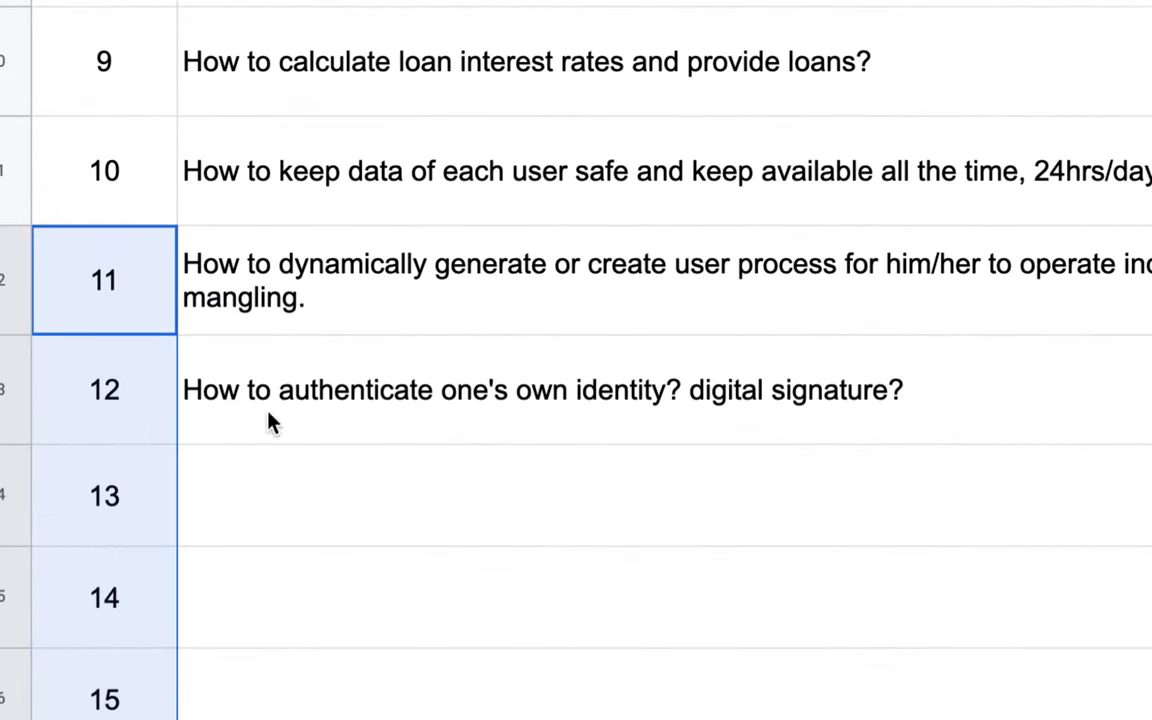
double_click(290, 547)
text(How to mini)
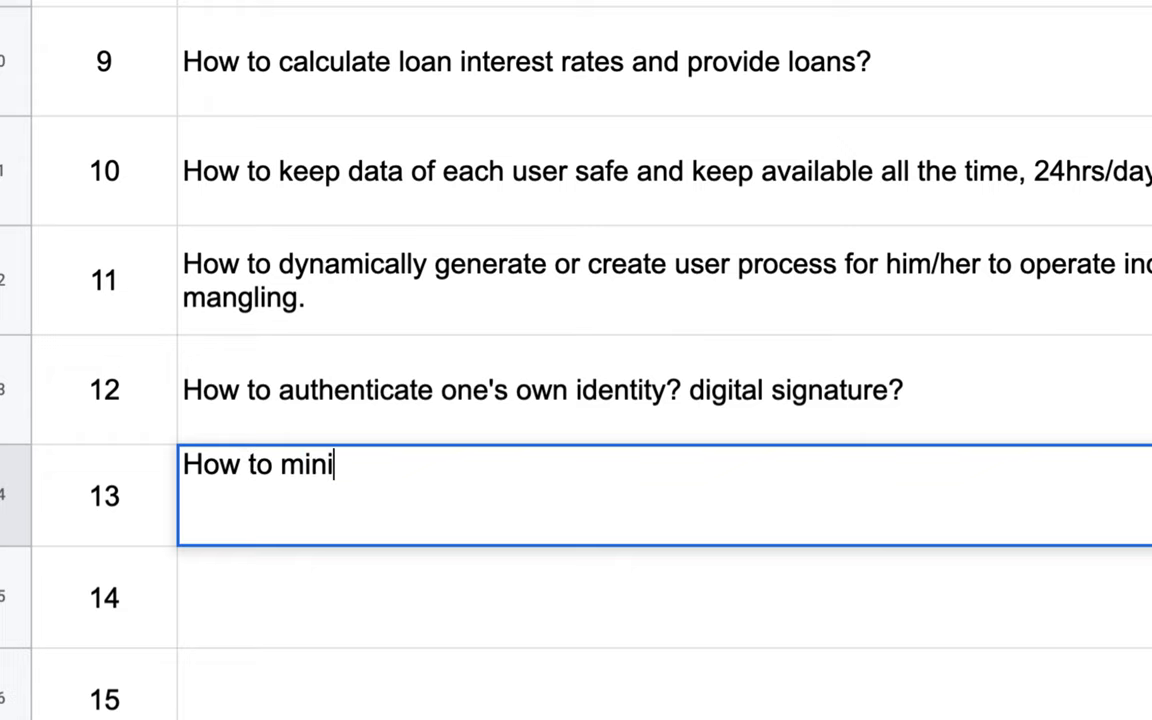
text(mize the )
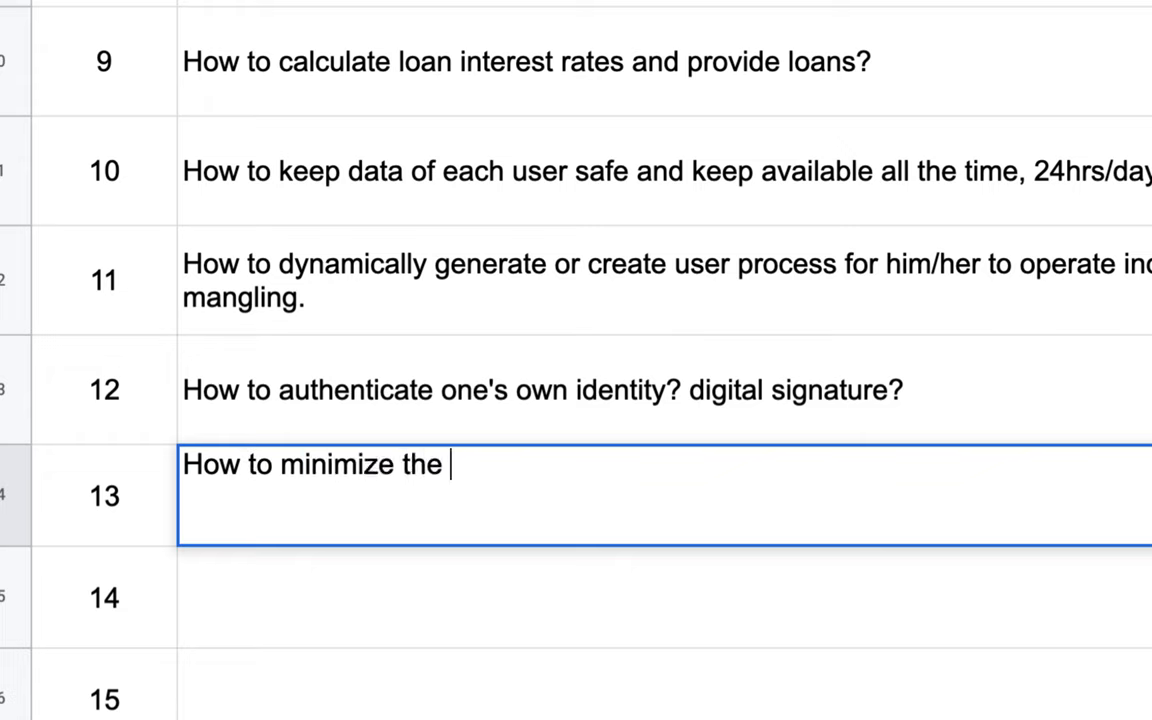
text(operational exper)
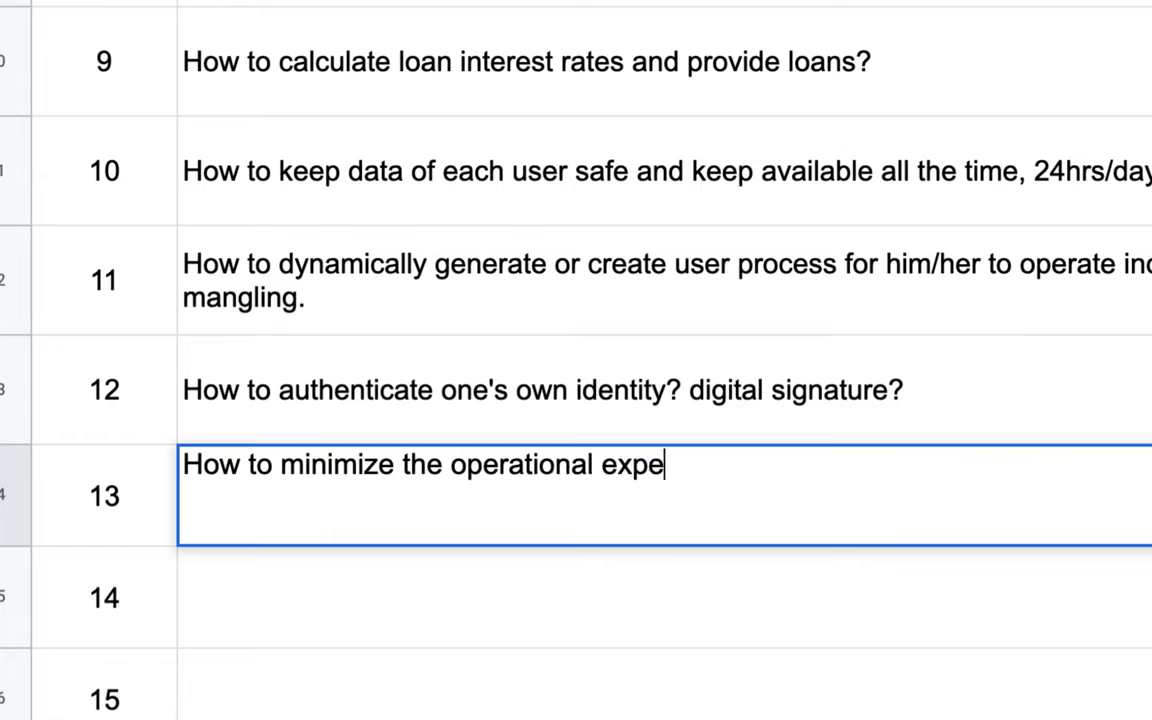
key(BackSpace)
text(nse of)
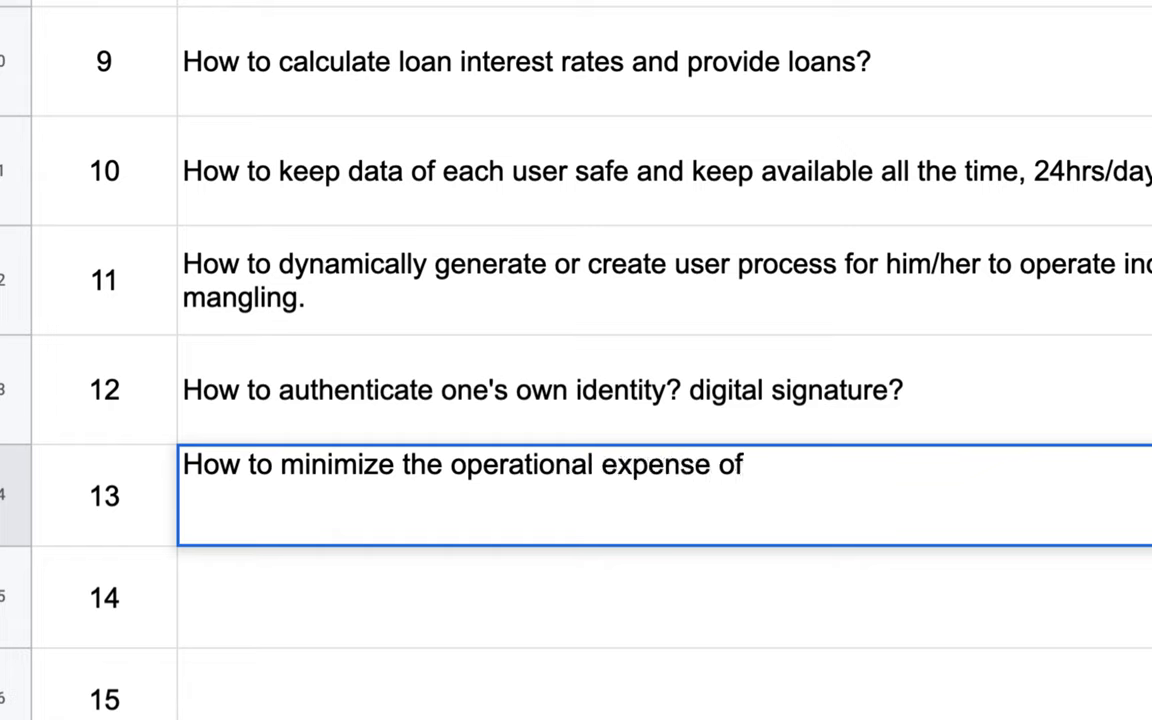
text( our system)
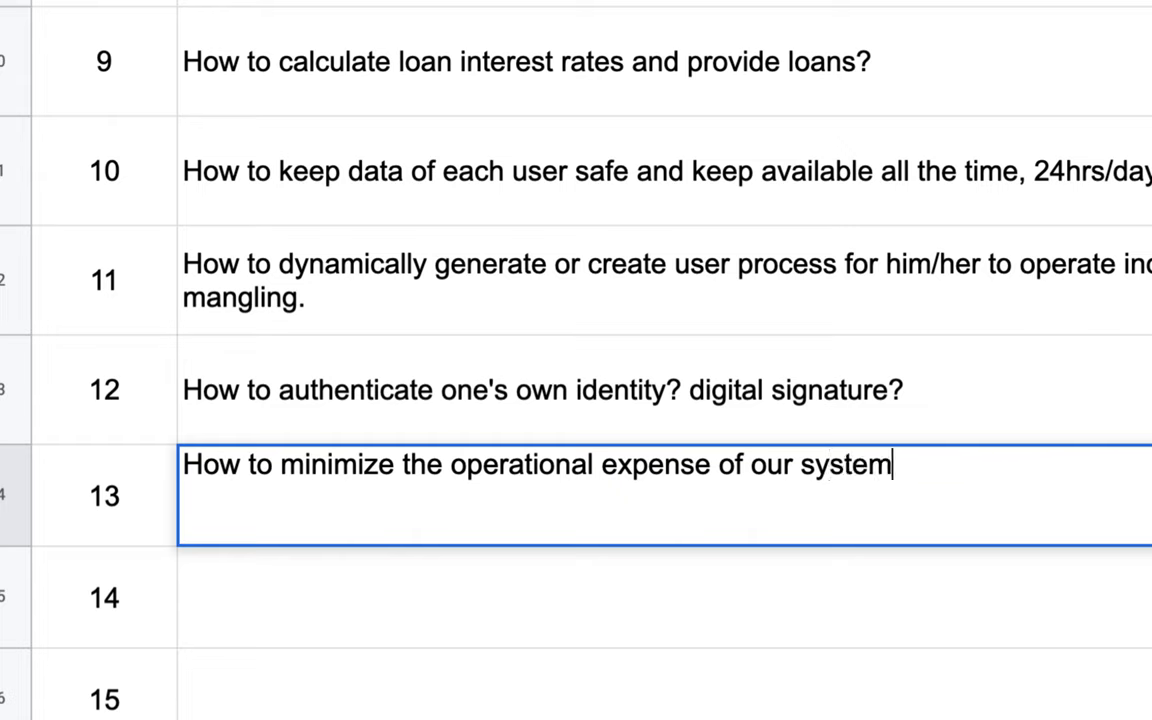
text(?)
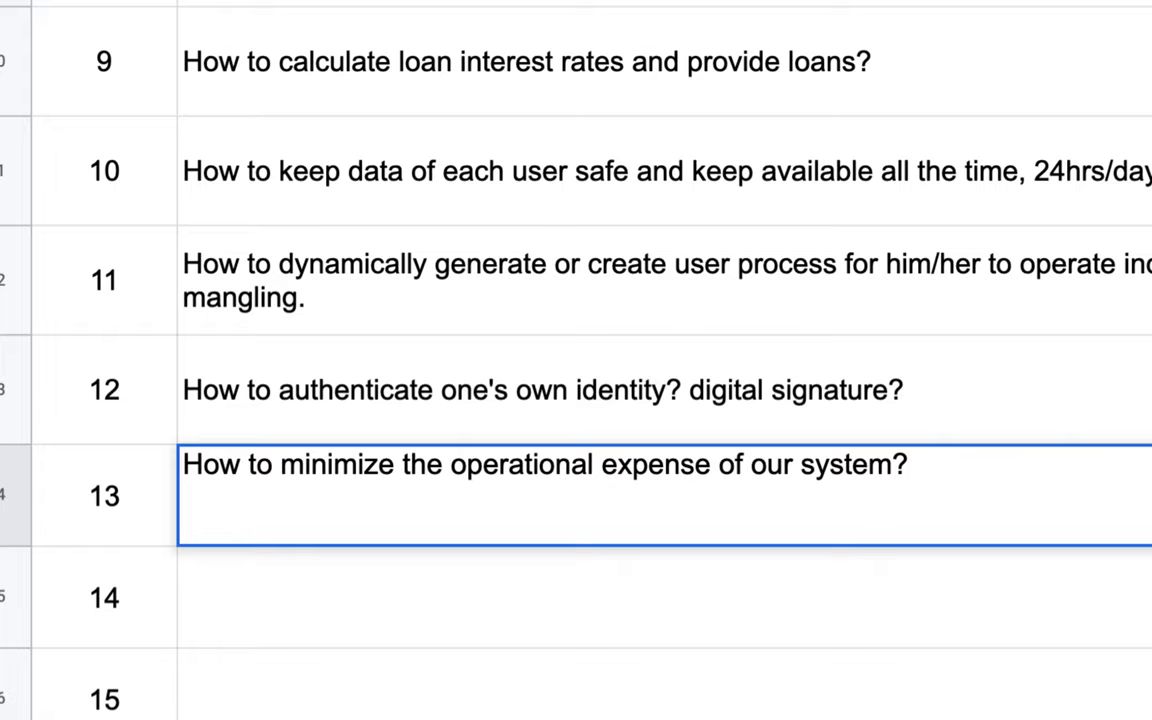
click(166, 598)
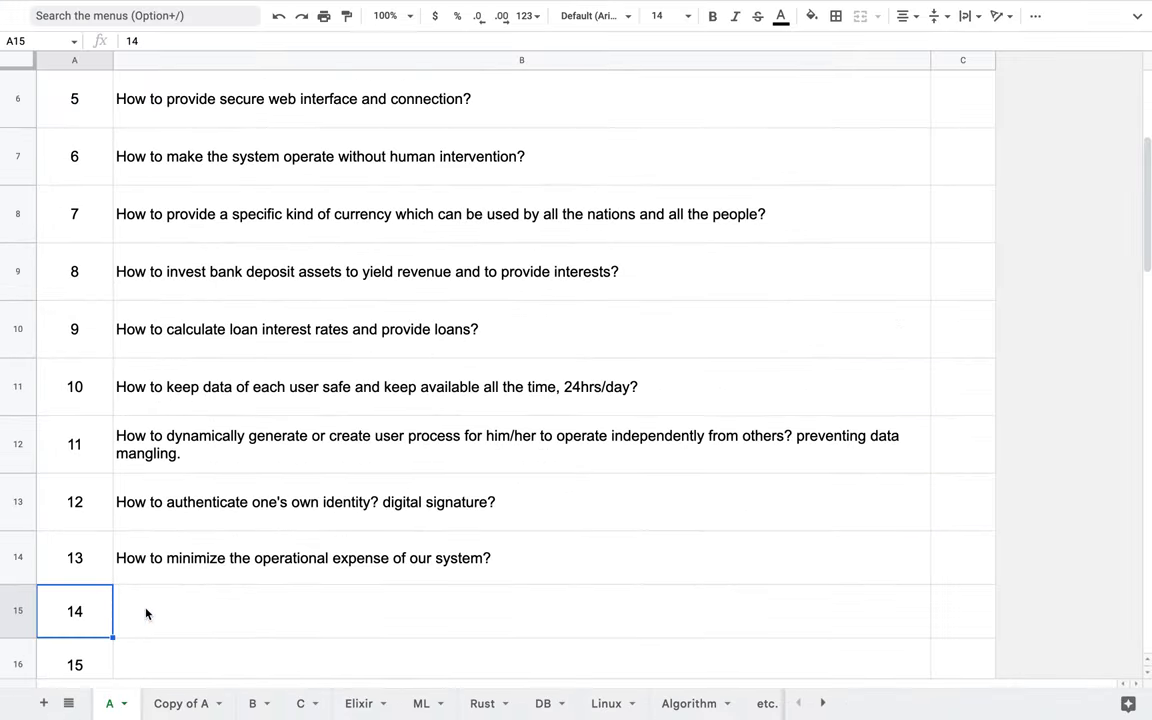
Step: Clear the unused requirement numbers in column A from A15 downward
scroll(146, 613, down, 3)
shift+click(88, 497)
key(Delete)
drag(84, 334, 127, 576)
scroll(183, 368, up, 10)
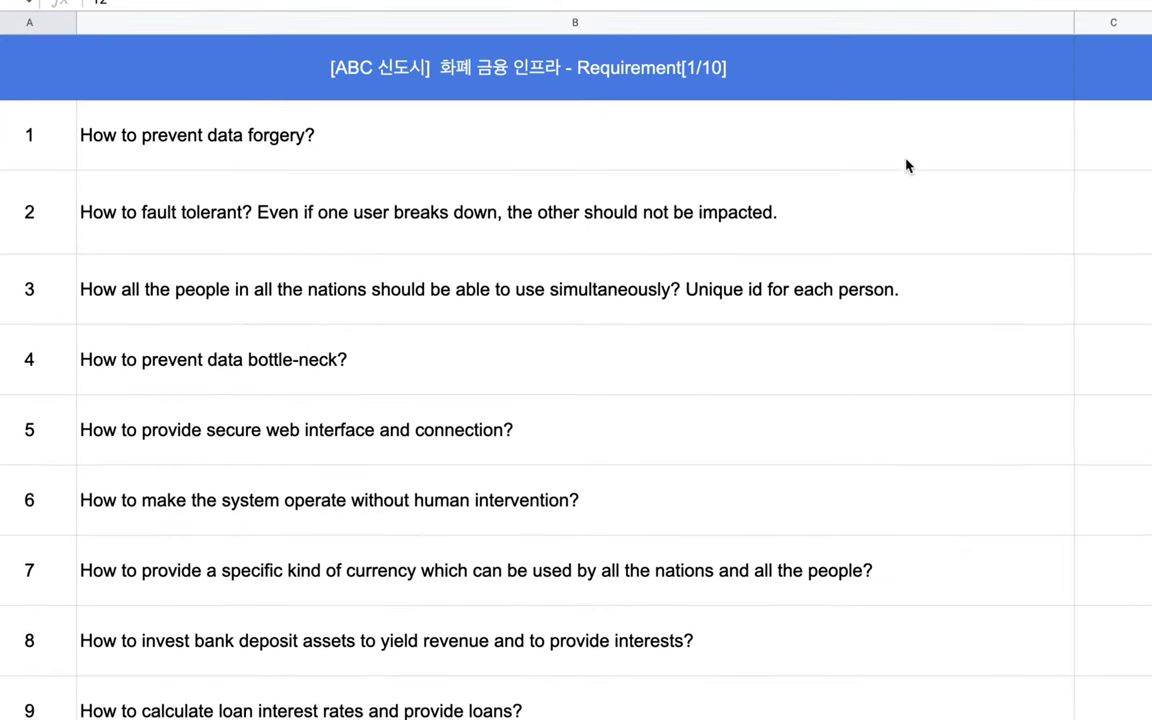
click(1139, 154)
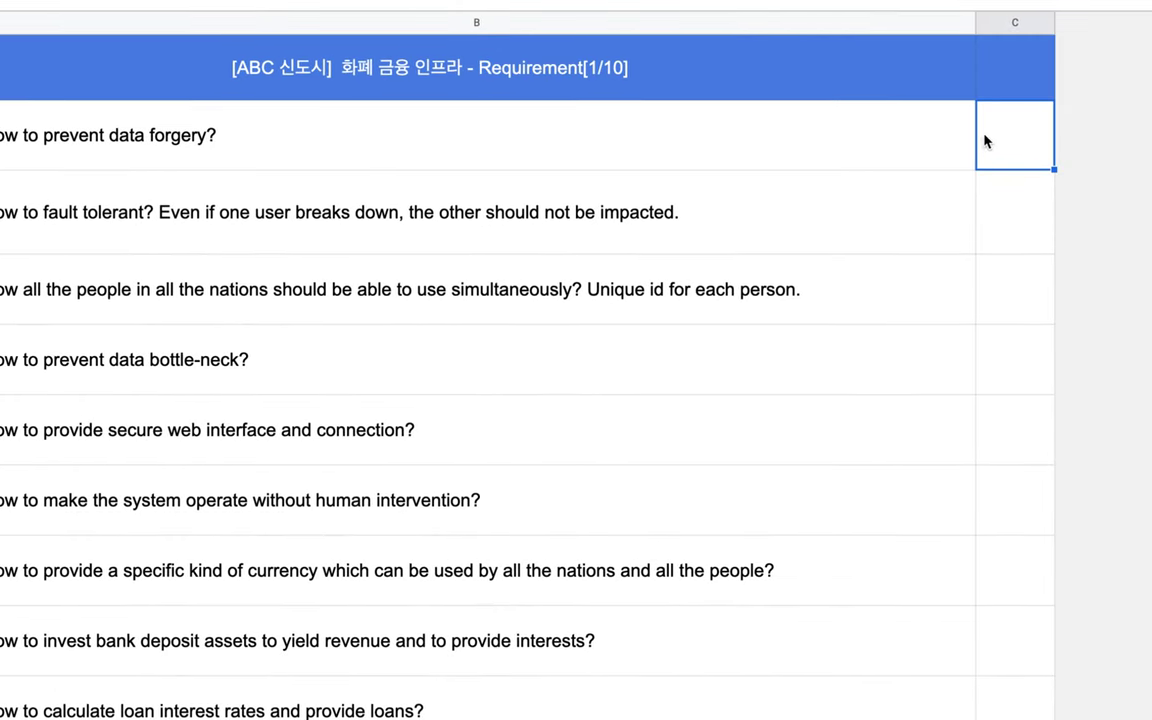
click(1005, 225)
click(1020, 310)
click(1020, 372)
click(1022, 476)
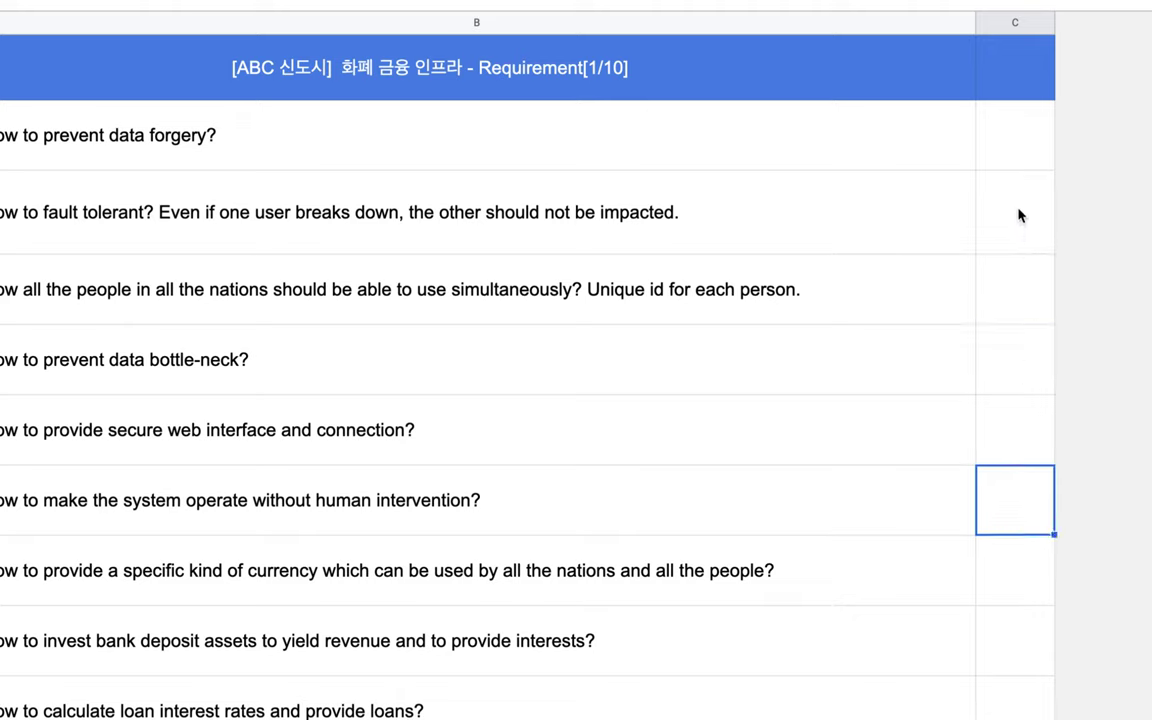
drag(1022, 166, 990, 697)
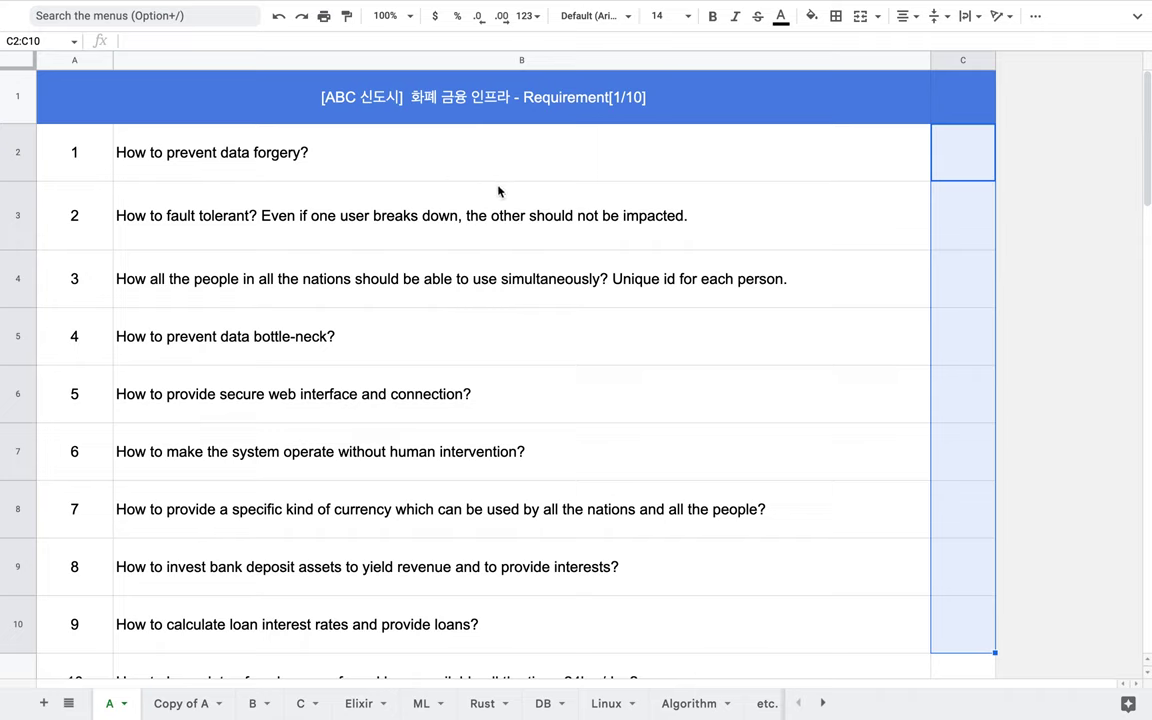
mouse_move(762, 12)
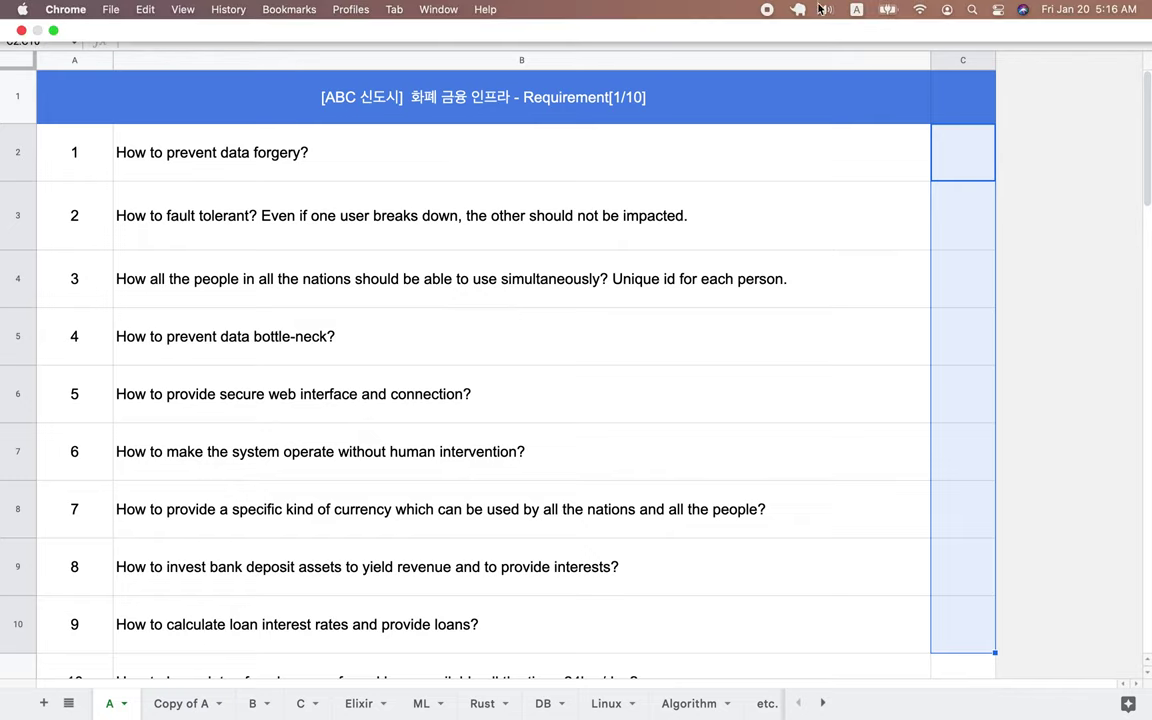